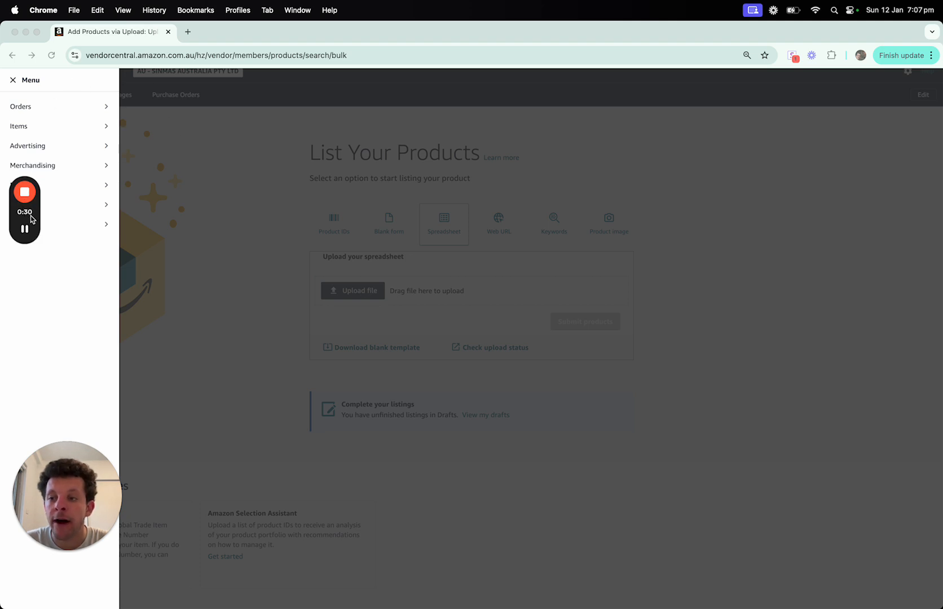
pyautogui.moveTo(29, 216); pyautogui.dragTo(26, 301)
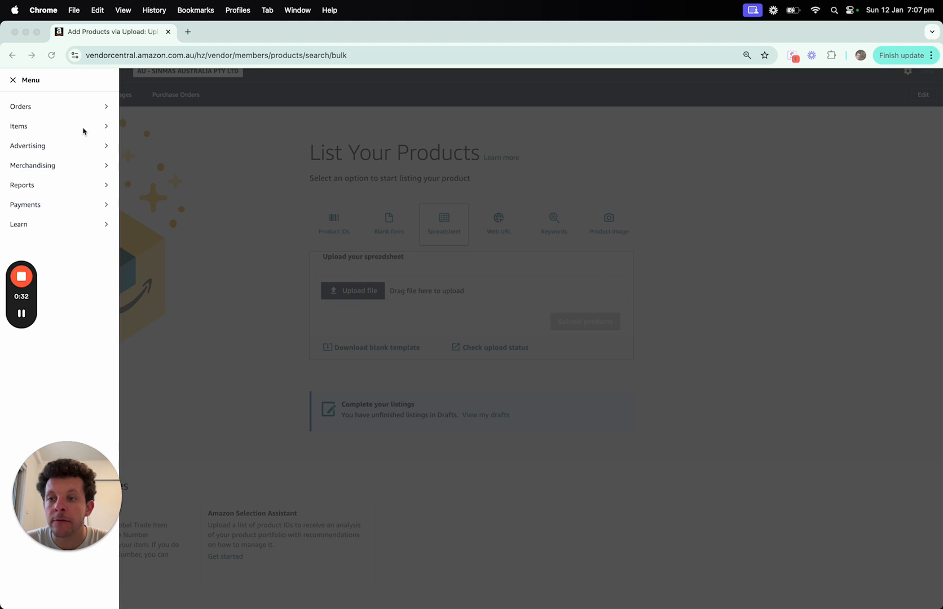
pyautogui.moveTo(96, 126)
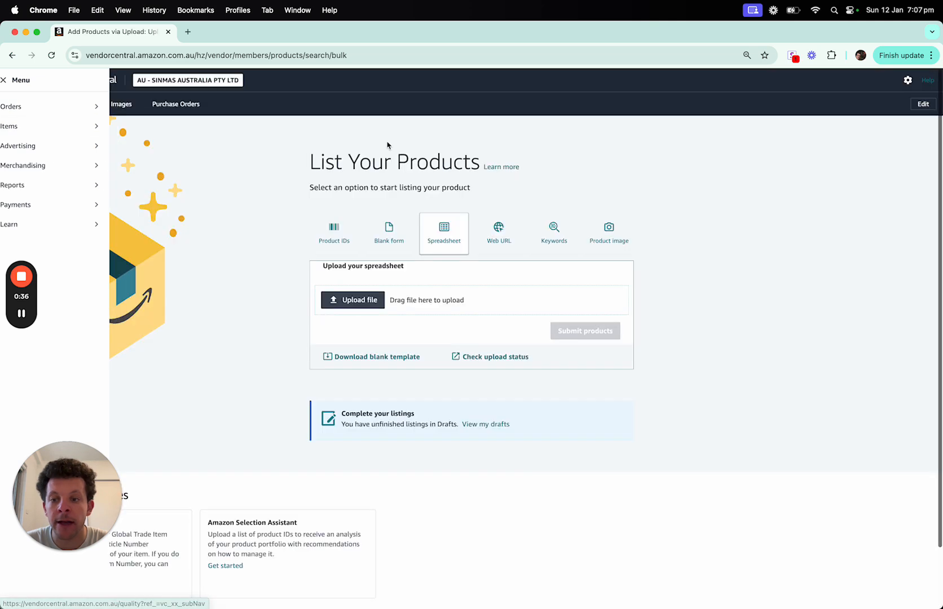
pyautogui.scroll(-1, 381, 169)
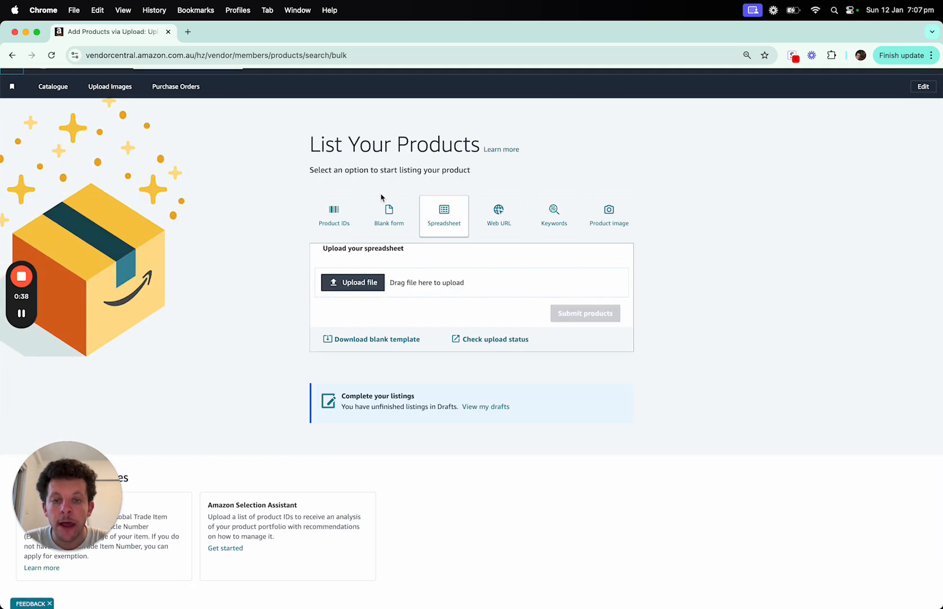
pyautogui.moveTo(30, 313)
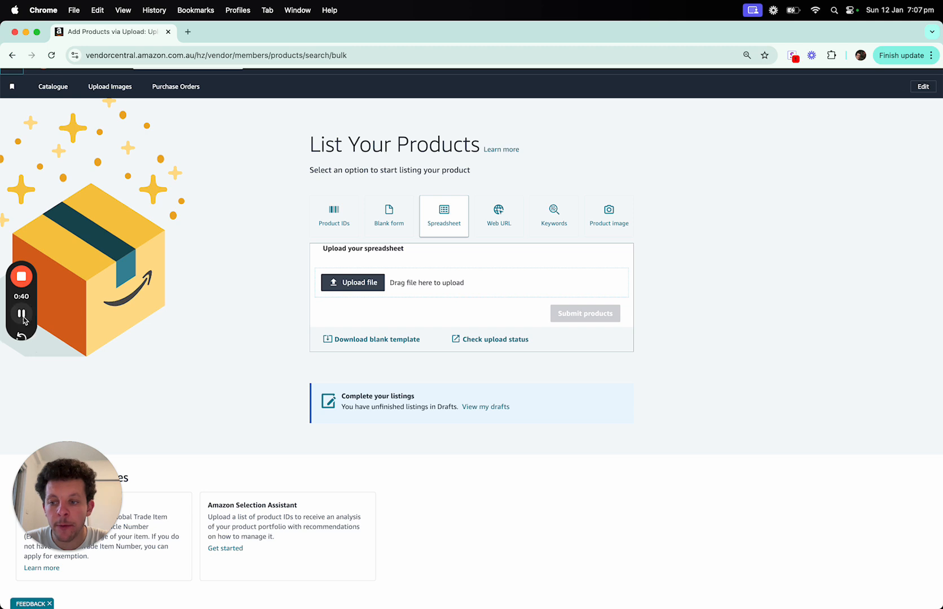
pyautogui.click(21, 396)
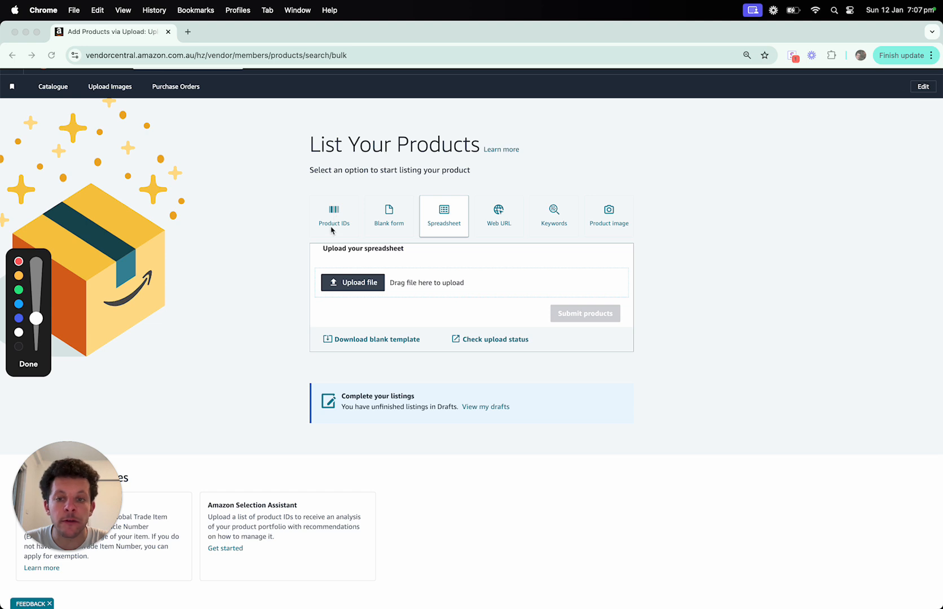
pyautogui.moveTo(311, 234); pyautogui.dragTo(374, 234)
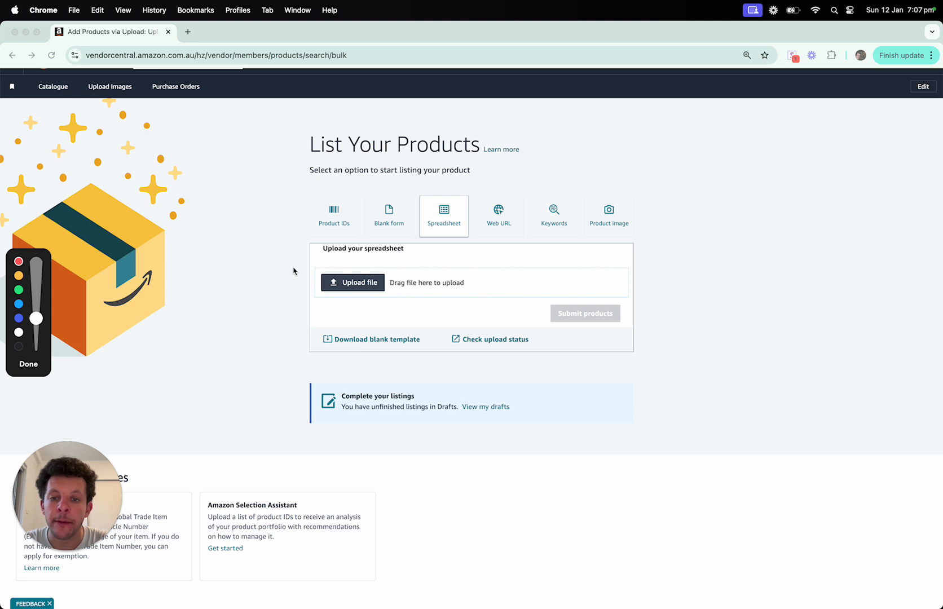
pyautogui.moveTo(424, 236); pyautogui.dragTo(464, 237)
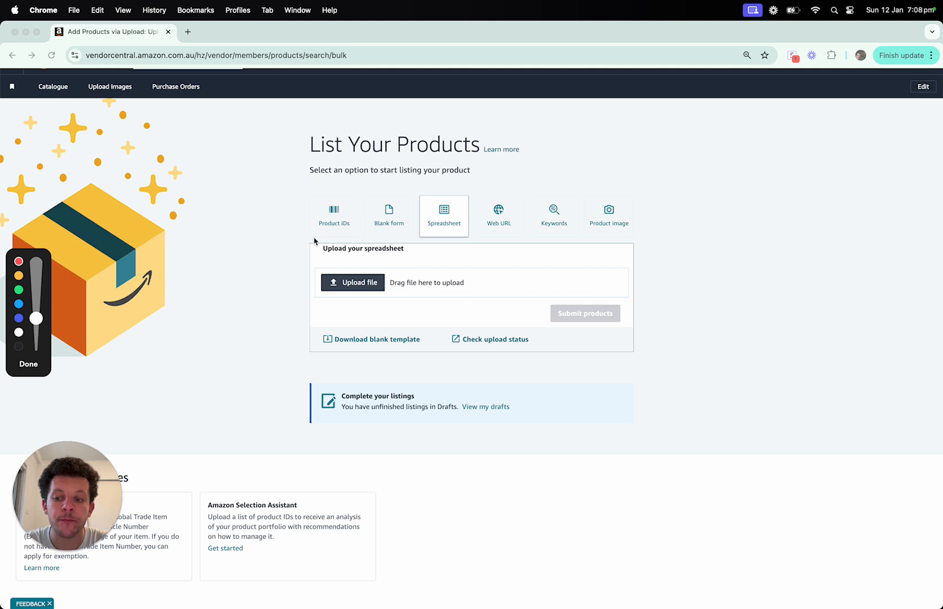
pyautogui.click(310, 237)
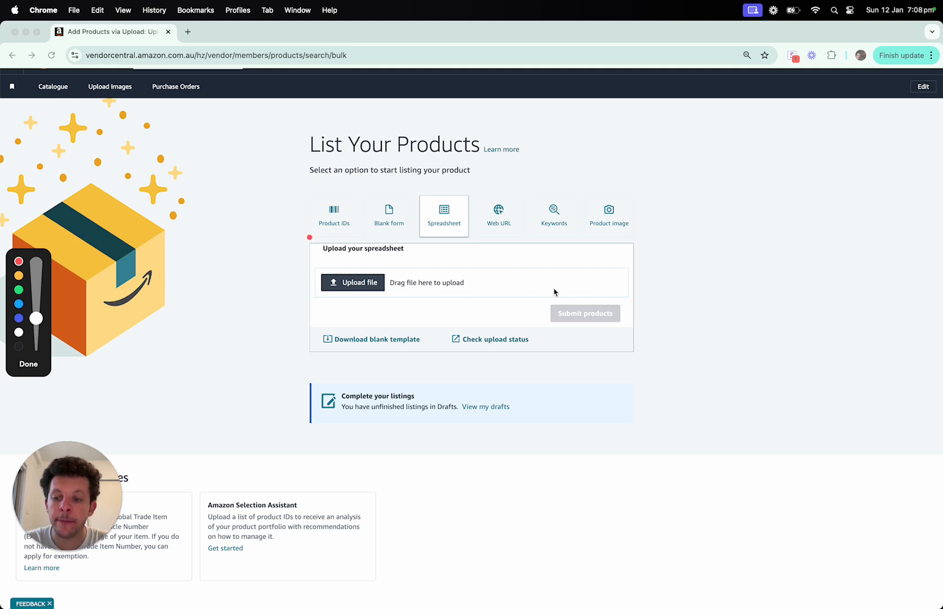
pyautogui.press('Escape')
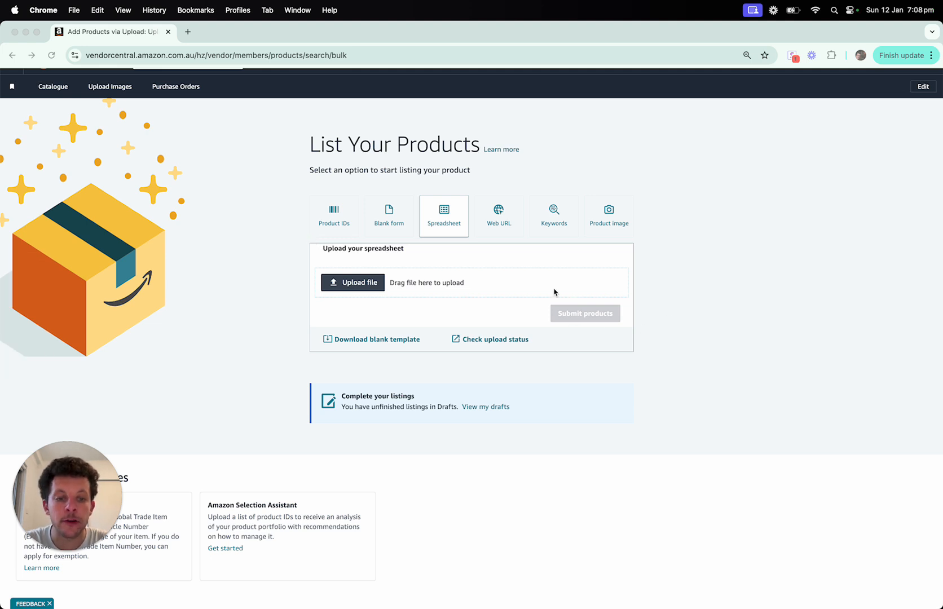
# Step: Open the blank template options and choose the product spreadsheet for products not currently in Amazon's catalogue
pyautogui.click(406, 341)
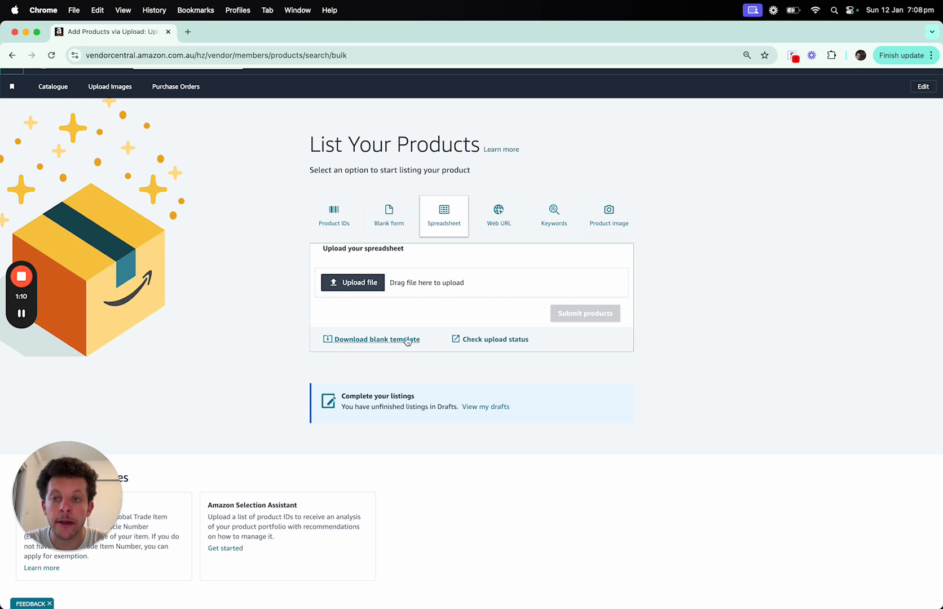
pyautogui.click(407, 341)
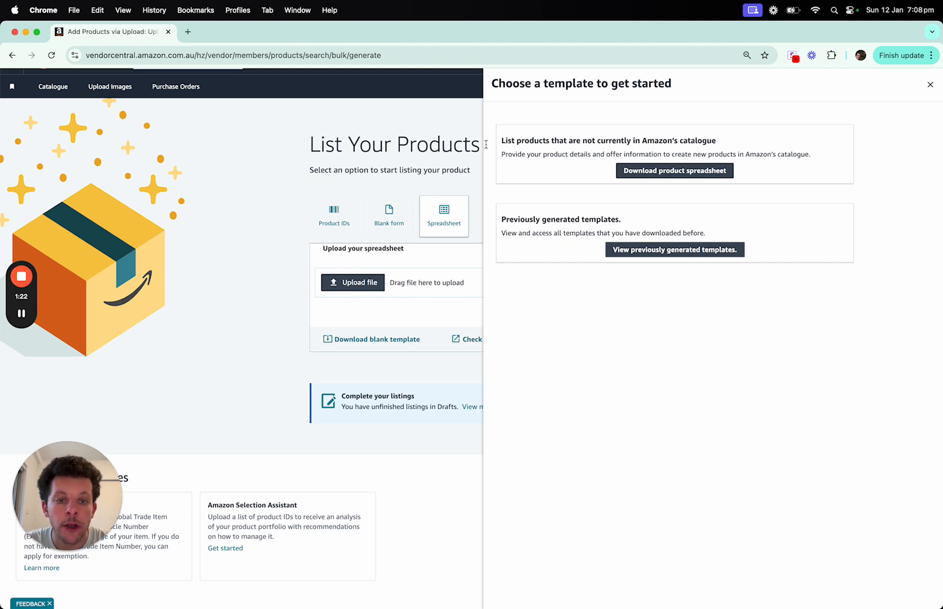
pyautogui.click(634, 170)
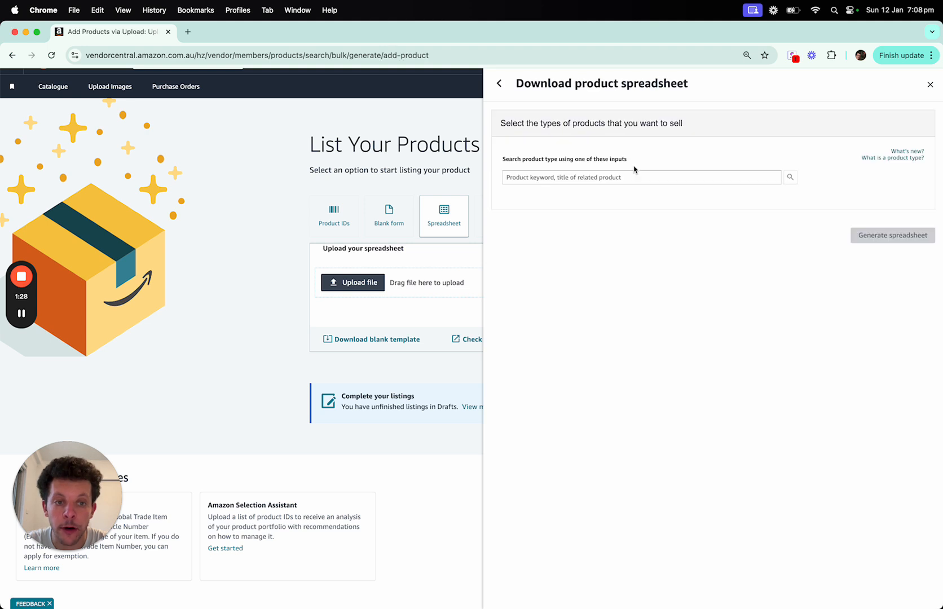
# Step: Search the product types for "crisps" and select Snack Chip as the type for the spreadsheet
pyautogui.click(616, 175)
pyautogui.click(692, 230)
pyautogui.click(670, 177)
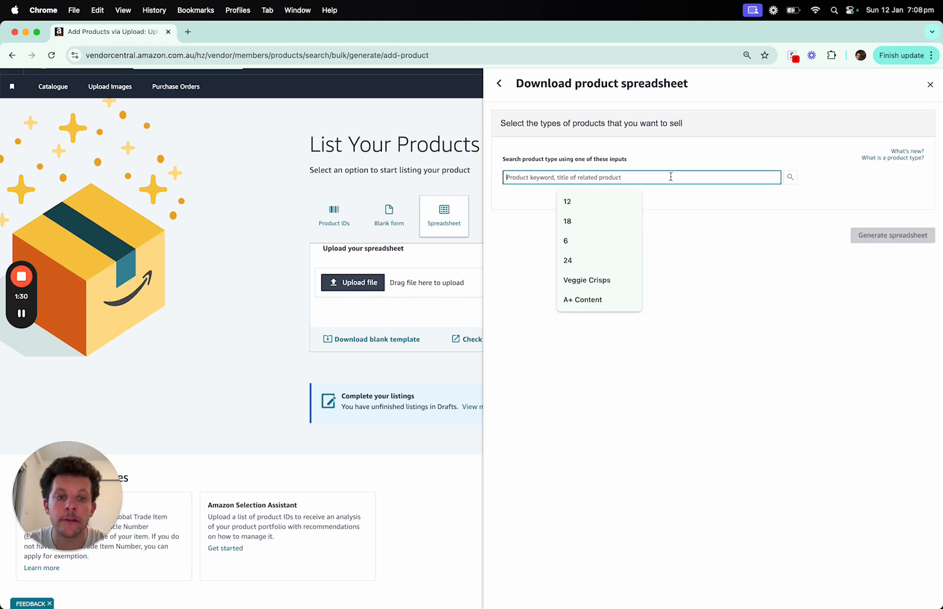
pyautogui.click(670, 207)
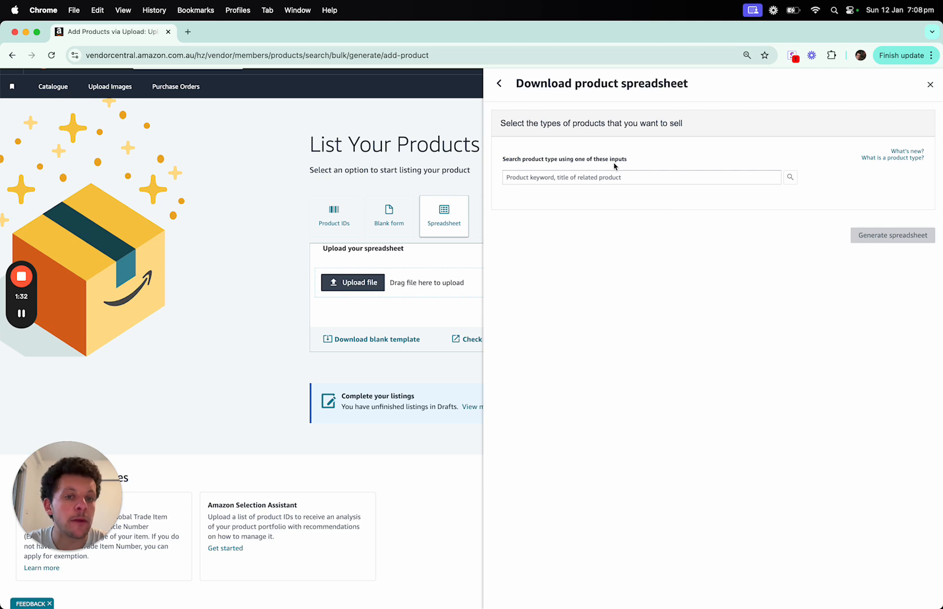
pyautogui.click(579, 176)
pyautogui.click(654, 189)
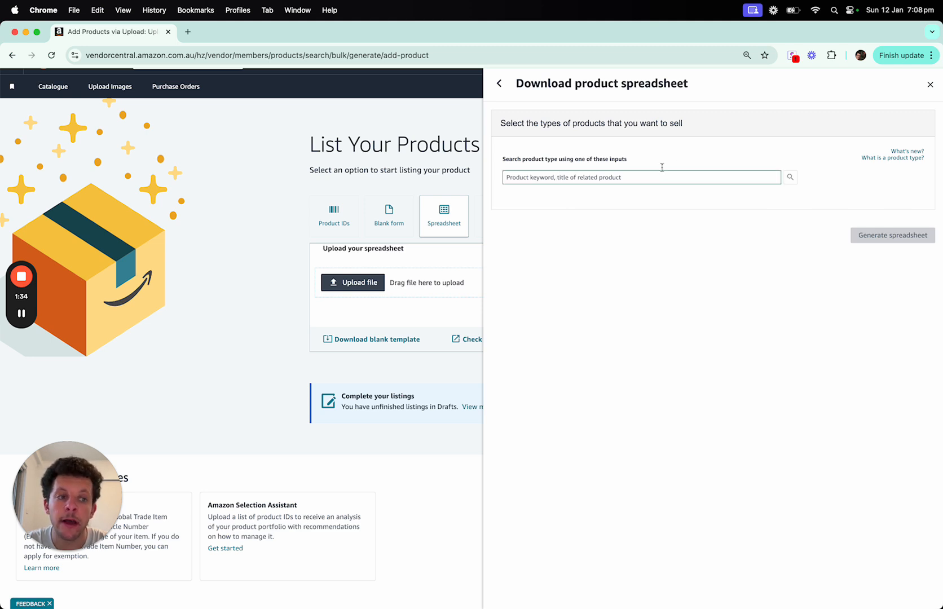
pyautogui.click(657, 174)
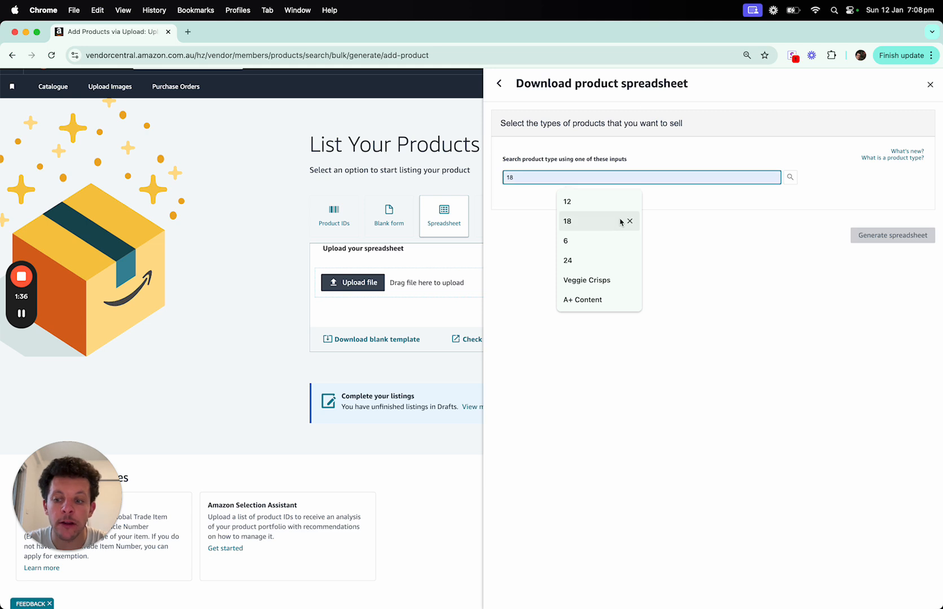
pyautogui.write('crisps')
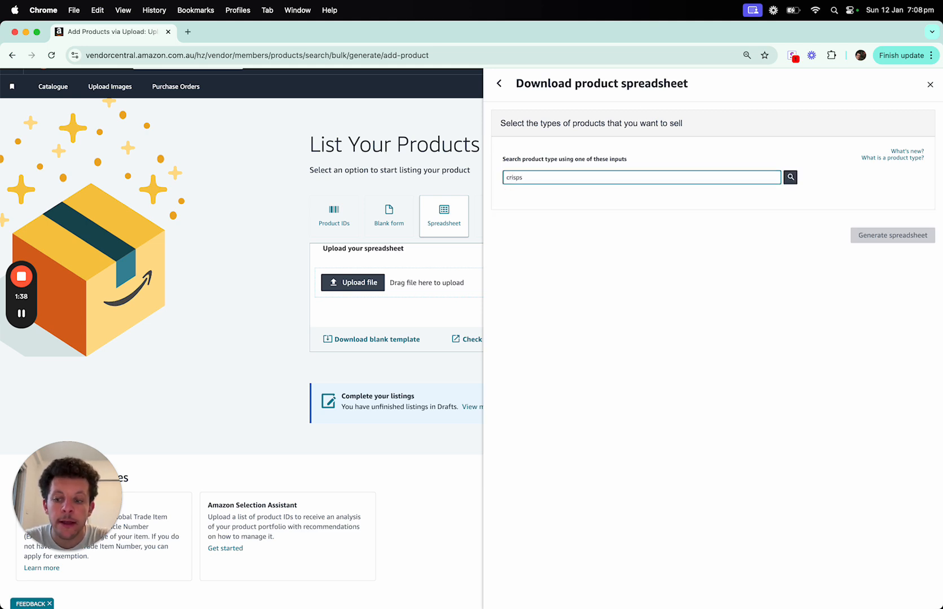
pyautogui.press('Return')
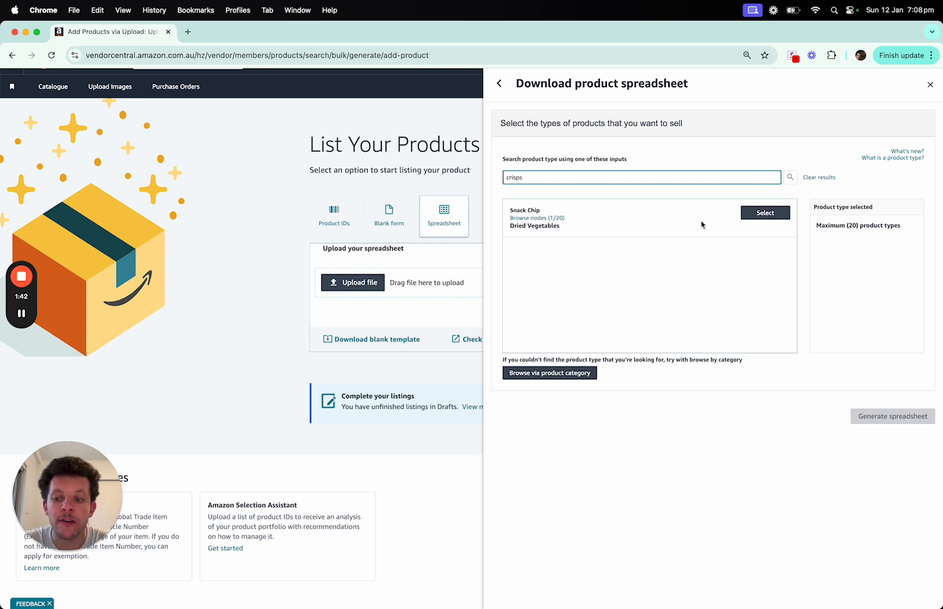
pyautogui.click(778, 213)
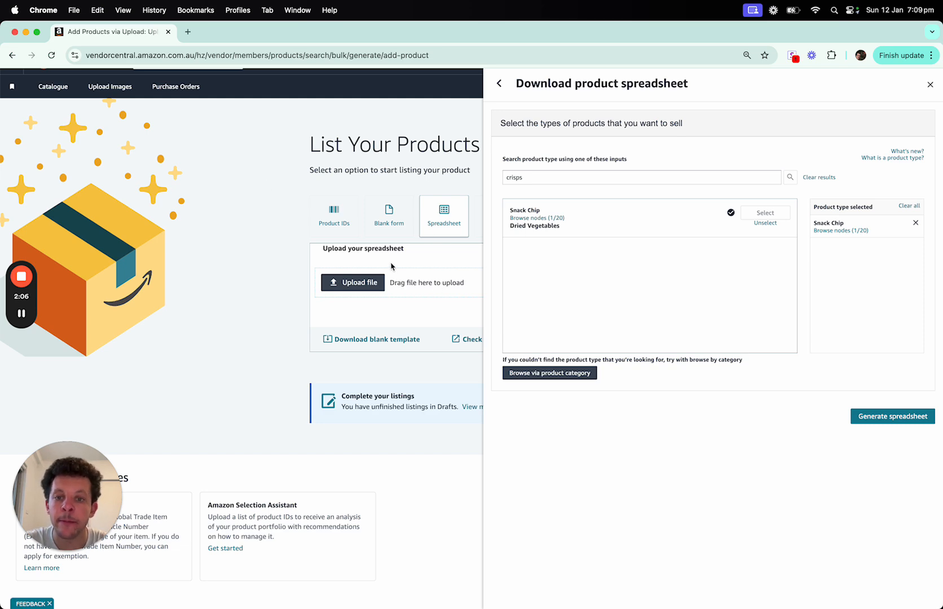
# Step: Switch to the Chips_and_Crisps template workbook in Excel and examine the Vendor Code column and its choices for row 7
pyautogui.hotkey('ctrl', 'Up')
pyautogui.click(324, 270)
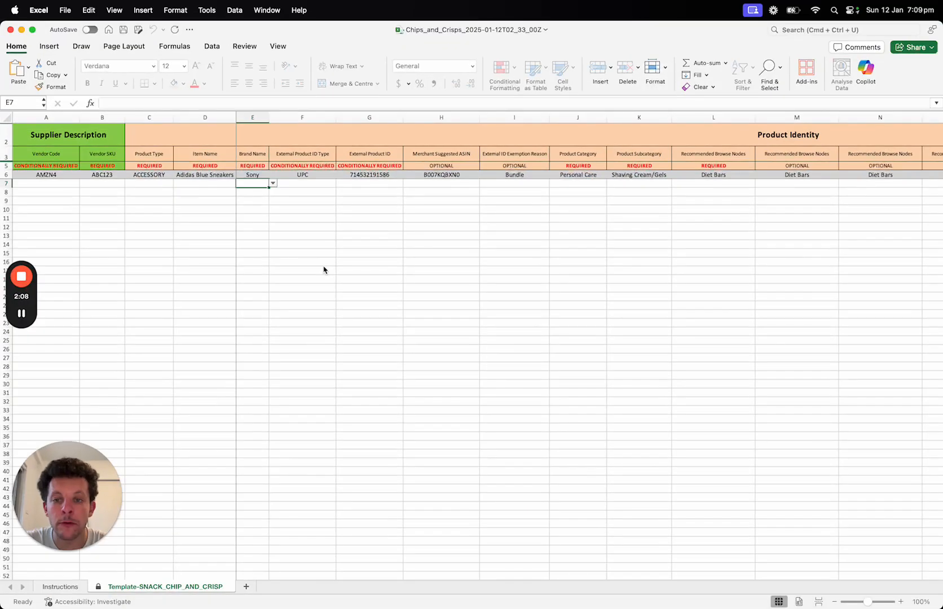
pyautogui.click(107, 208)
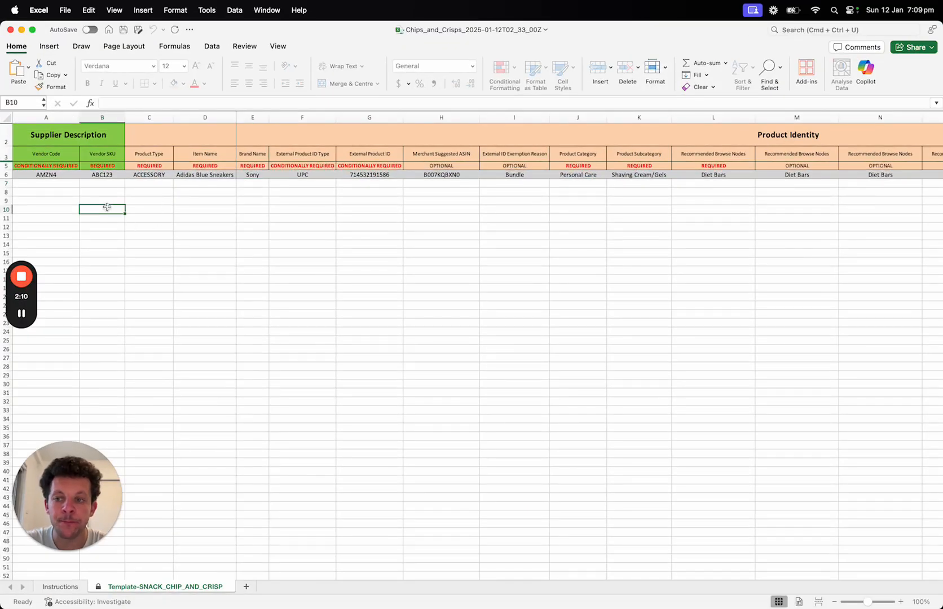
pyautogui.press('Up')
pyautogui.press('Left')
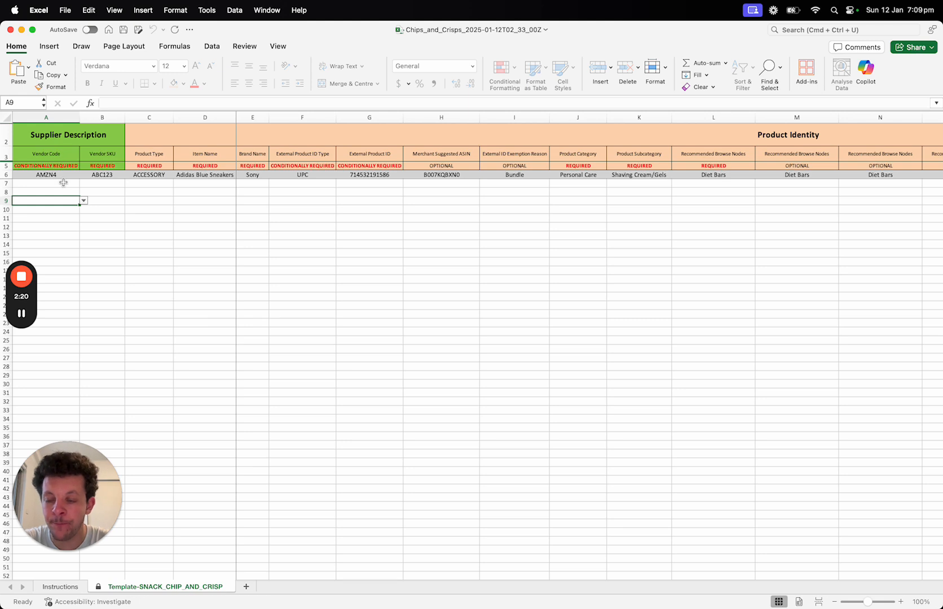
pyautogui.click(37, 118)
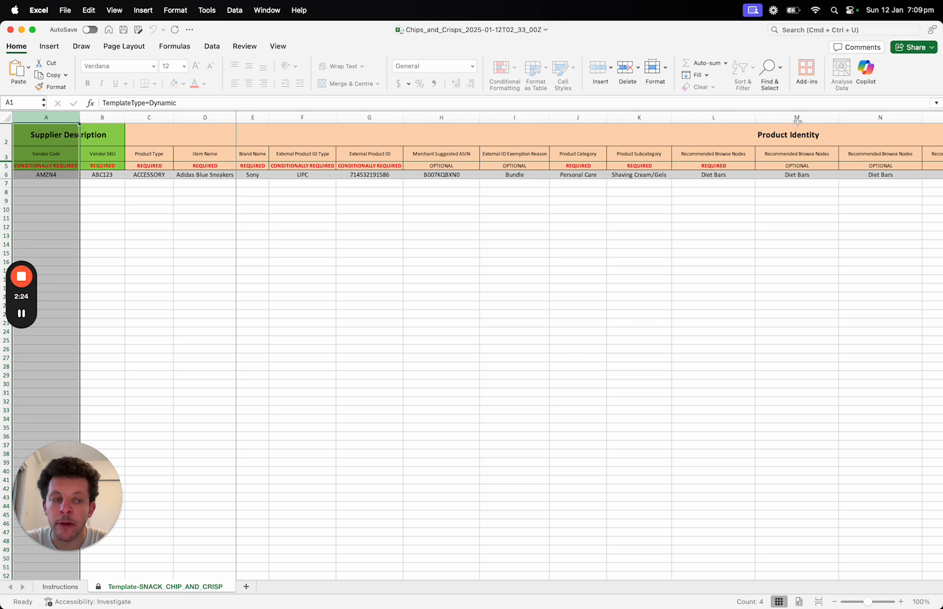
pyautogui.click(71, 171)
pyautogui.press('Down')
pyautogui.press('Right')
pyautogui.press('Up')
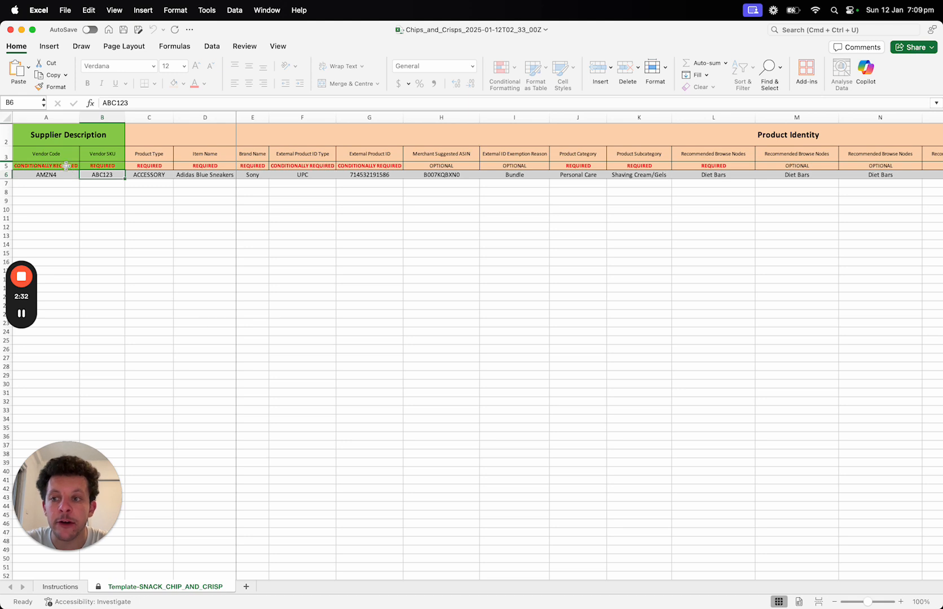
pyautogui.press('Return')
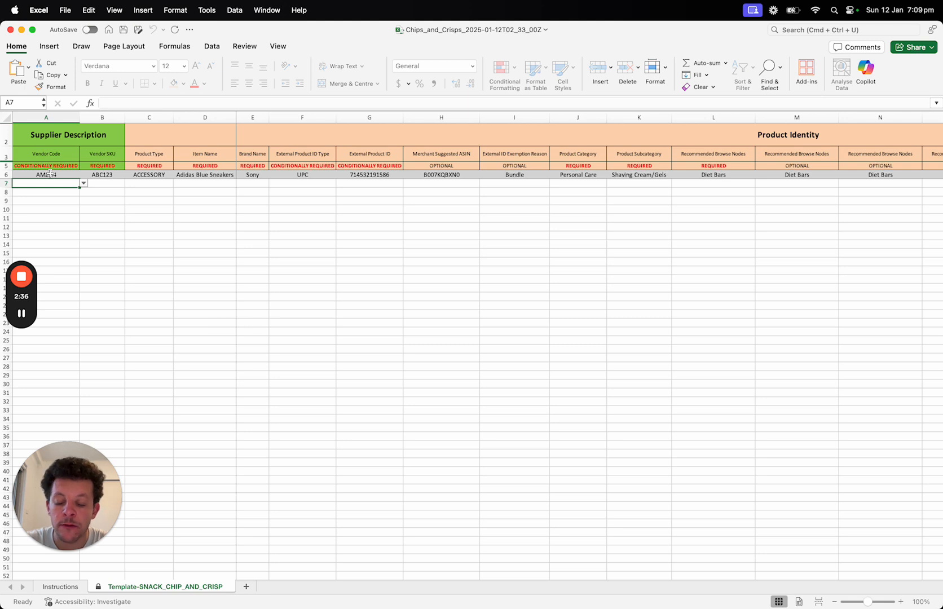
pyautogui.click(84, 183)
# Step: Examine the Vendor SKU column and the Product Type choices for the first empty row
pyautogui.click(103, 179)
pyautogui.click(103, 181)
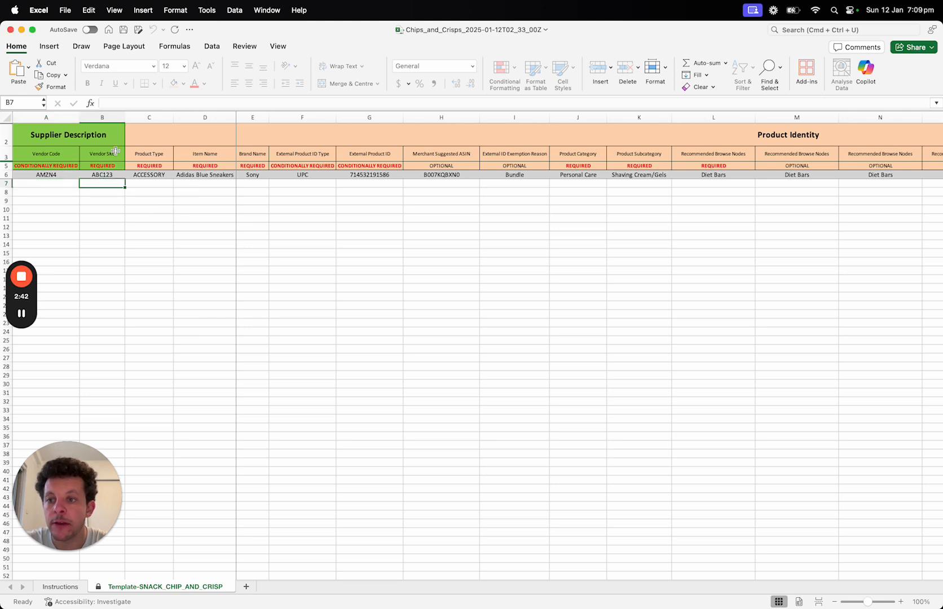
pyautogui.click(109, 119)
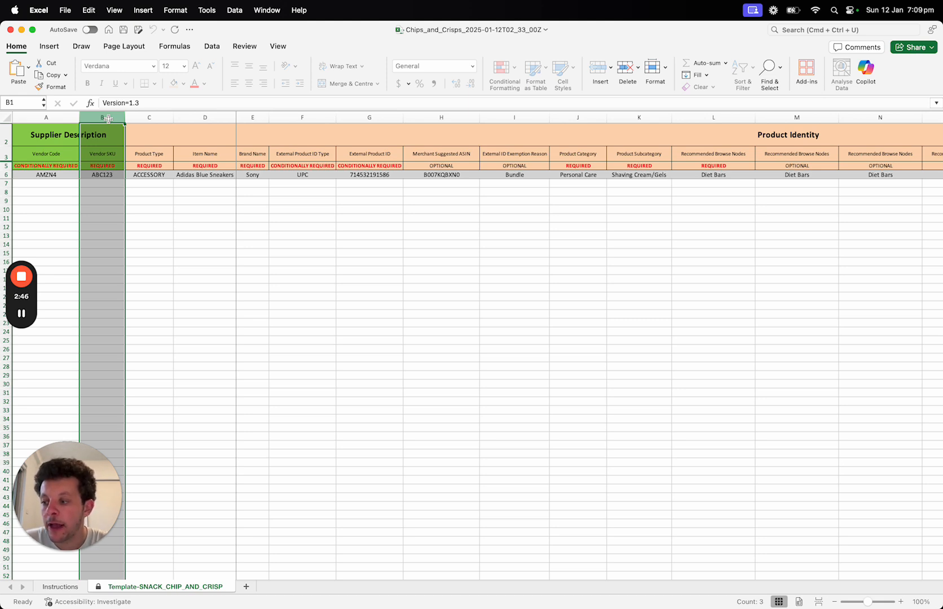
pyautogui.click(140, 200)
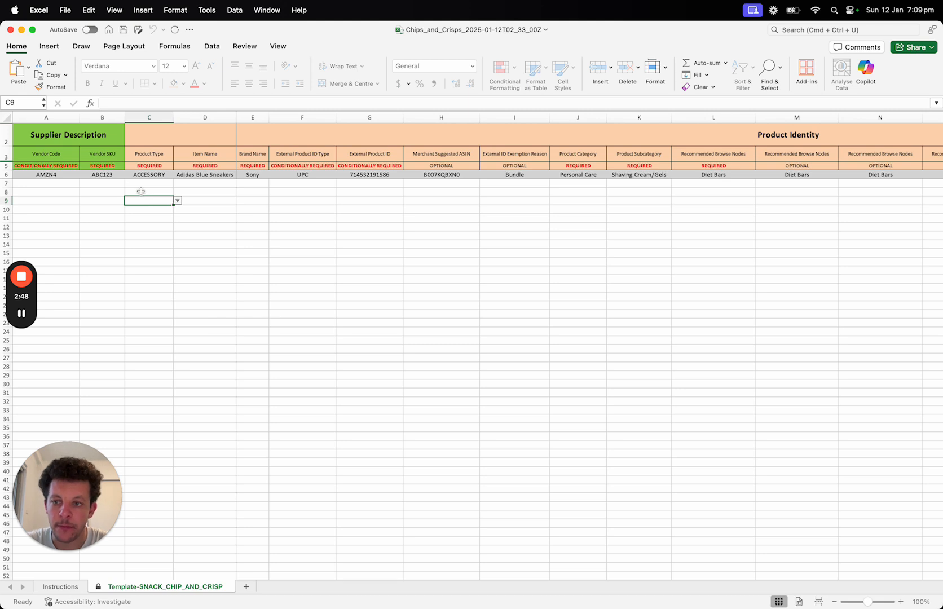
pyautogui.click(163, 176)
pyautogui.click(169, 184)
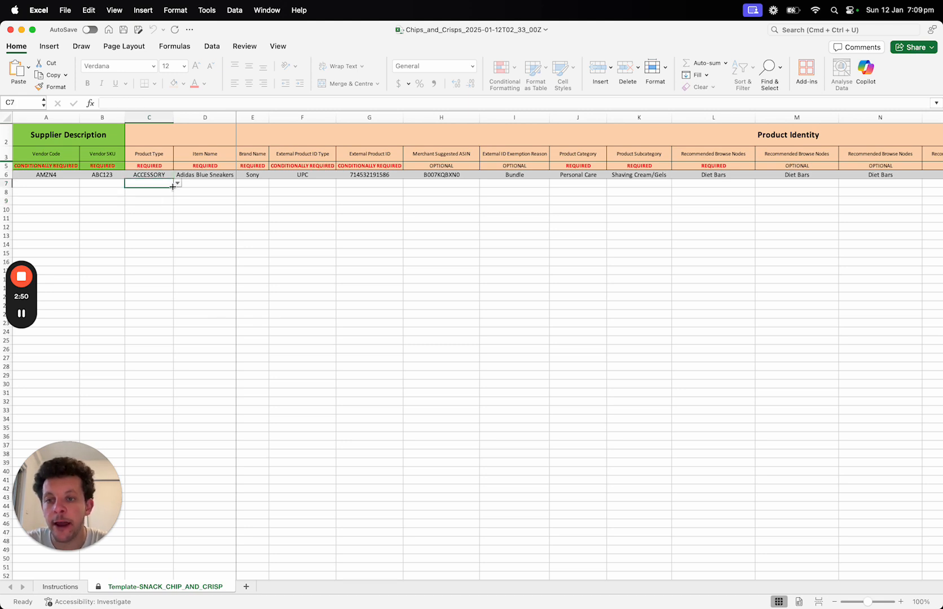
pyautogui.click(177, 183)
# Step: Review the Item Name, Brand Name, External Product ID Type and External Product ID columns of the template
pyautogui.click(203, 183)
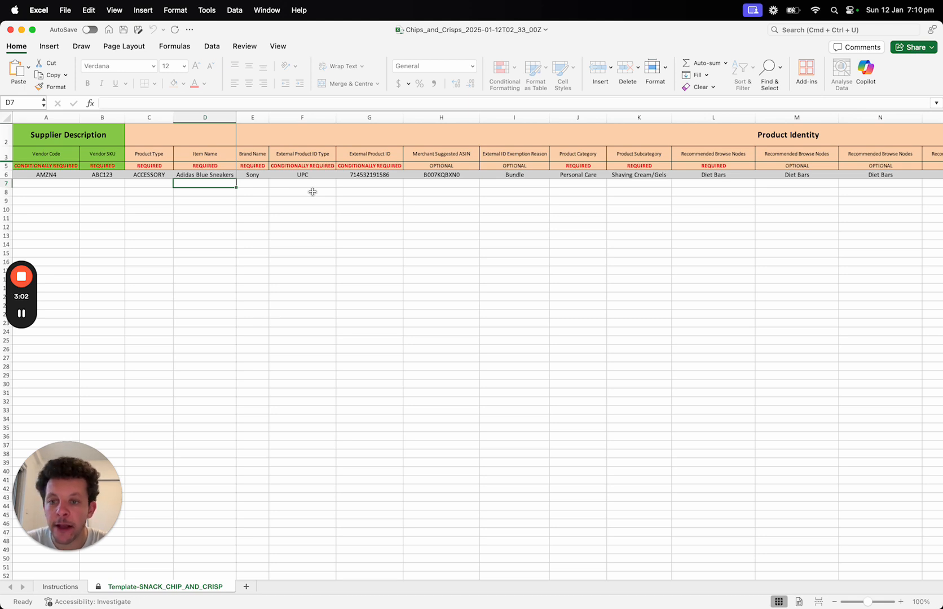
pyautogui.click(229, 117)
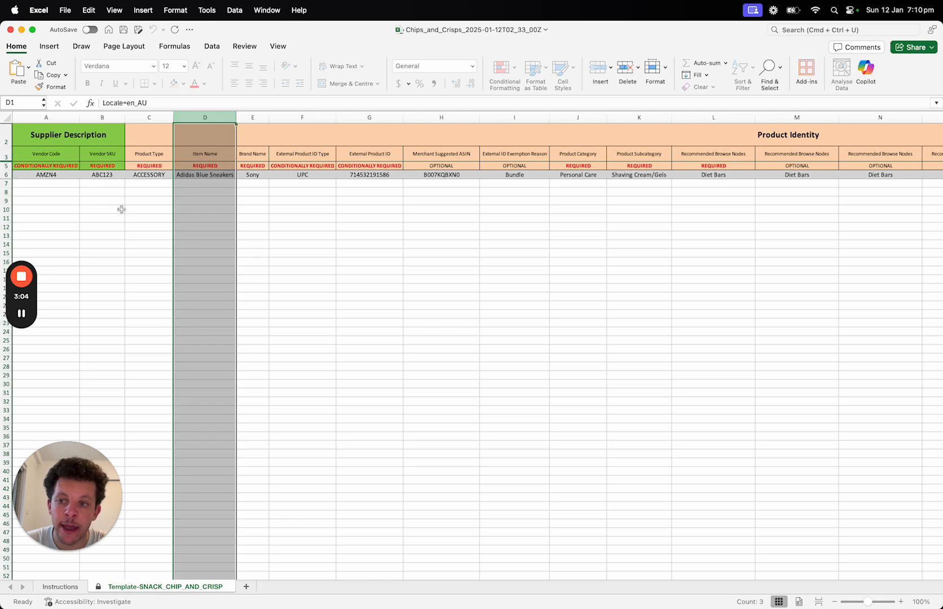
pyautogui.click(334, 209)
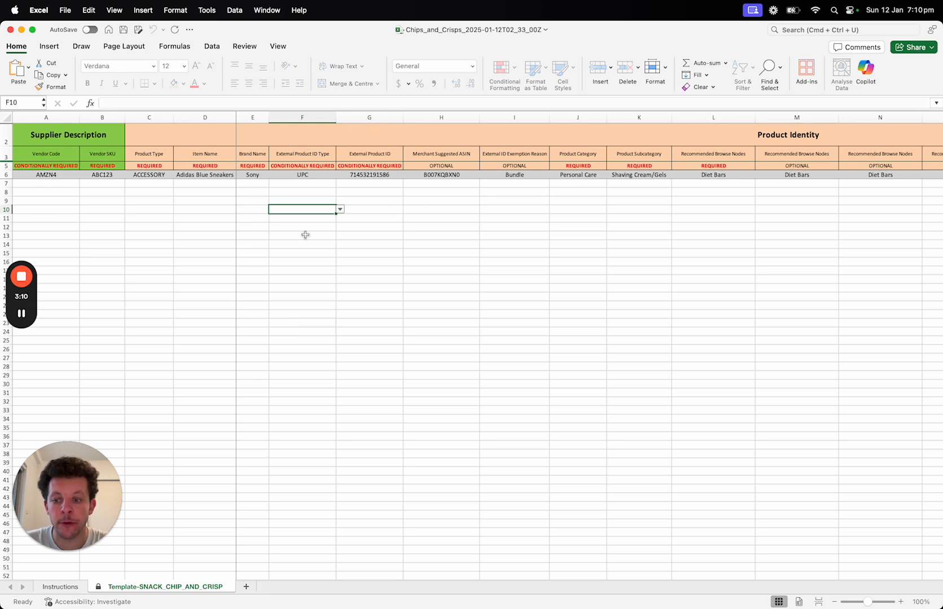
pyautogui.click(248, 154)
pyautogui.click(330, 209)
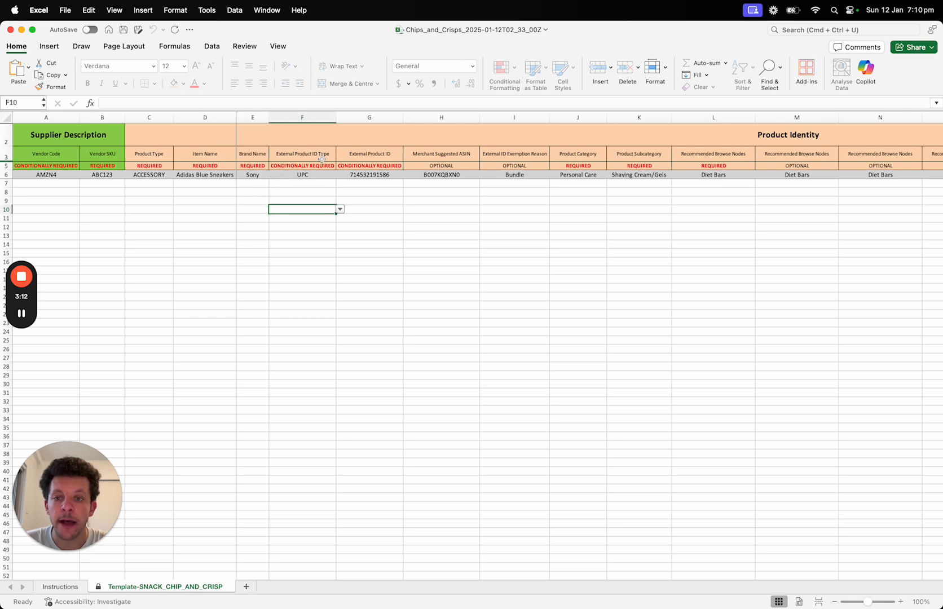
pyautogui.moveTo(306, 117); pyautogui.dragTo(370, 124)
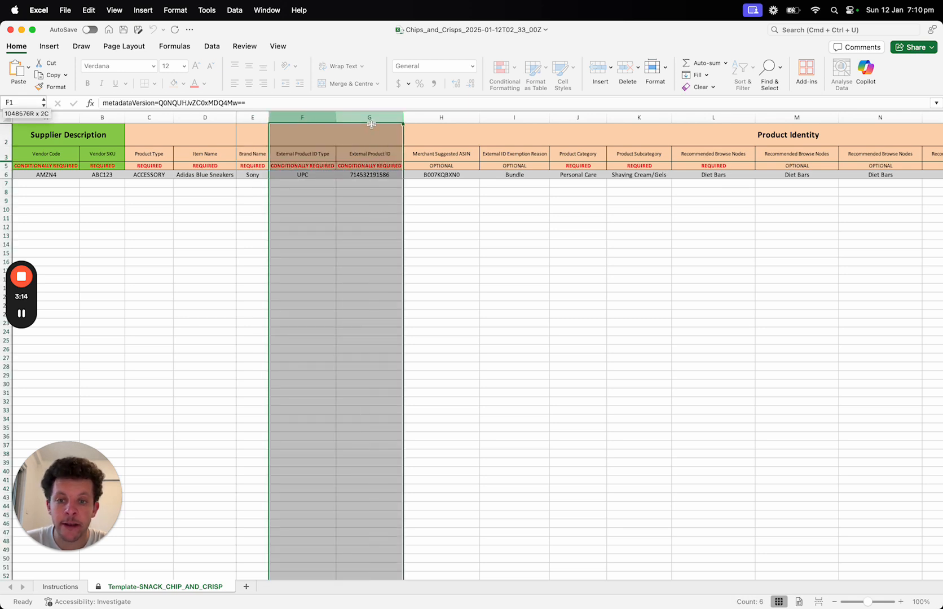
pyautogui.click(351, 222)
pyautogui.press('Right')
pyautogui.press('Up')
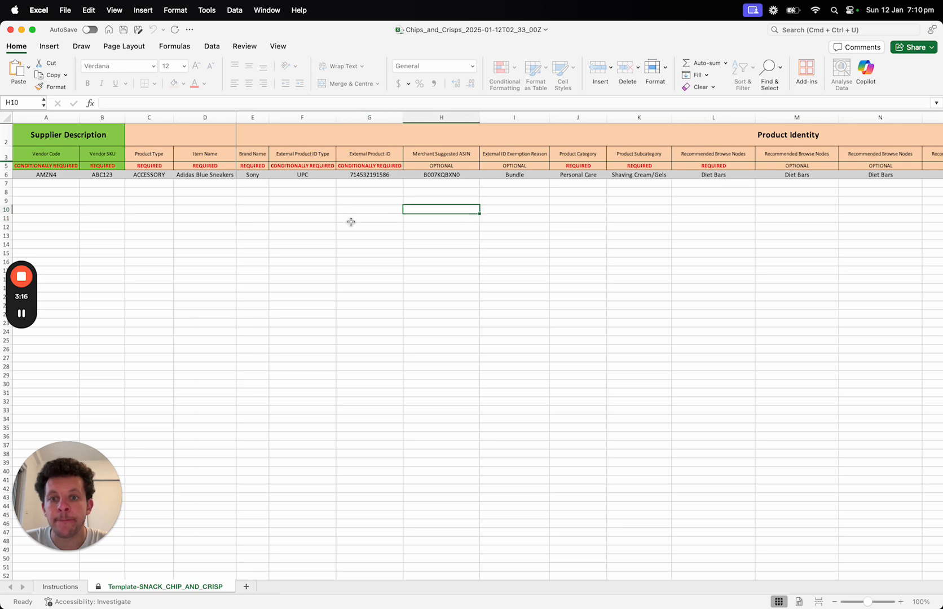
# Step: Examine the row 7 entry for External Product ID Type and the whole External Product ID column
pyautogui.press('Up')
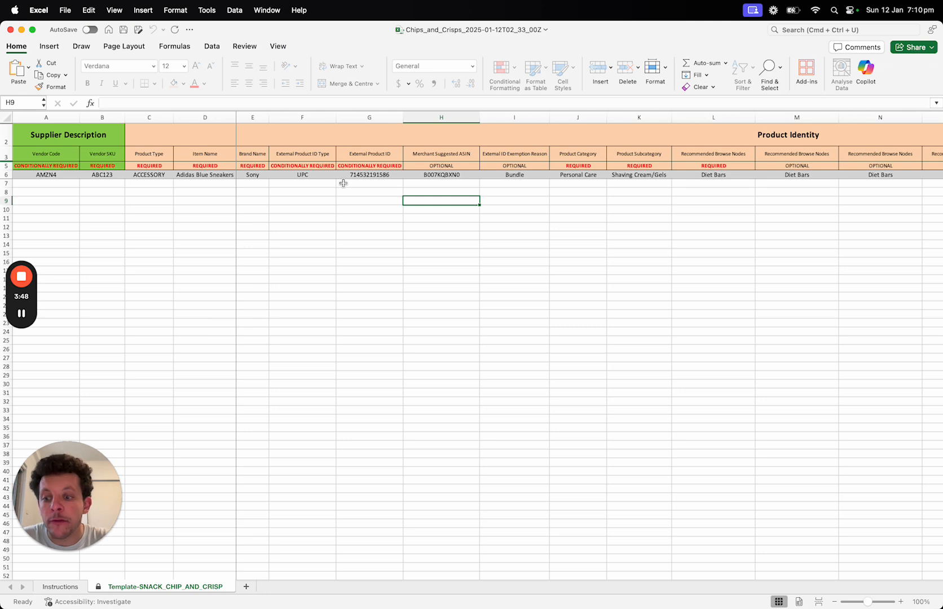
pyautogui.click(320, 183)
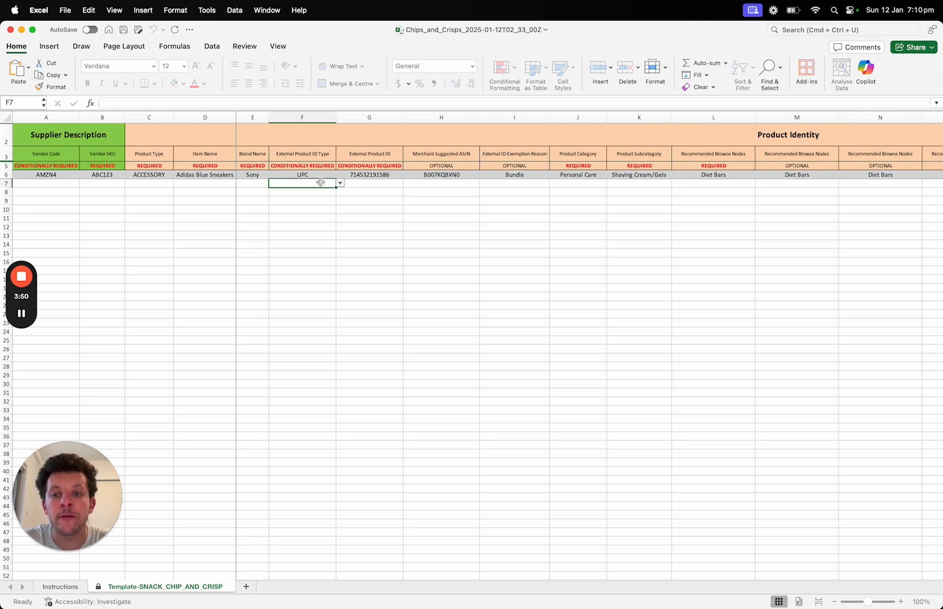
pyautogui.press('Right')
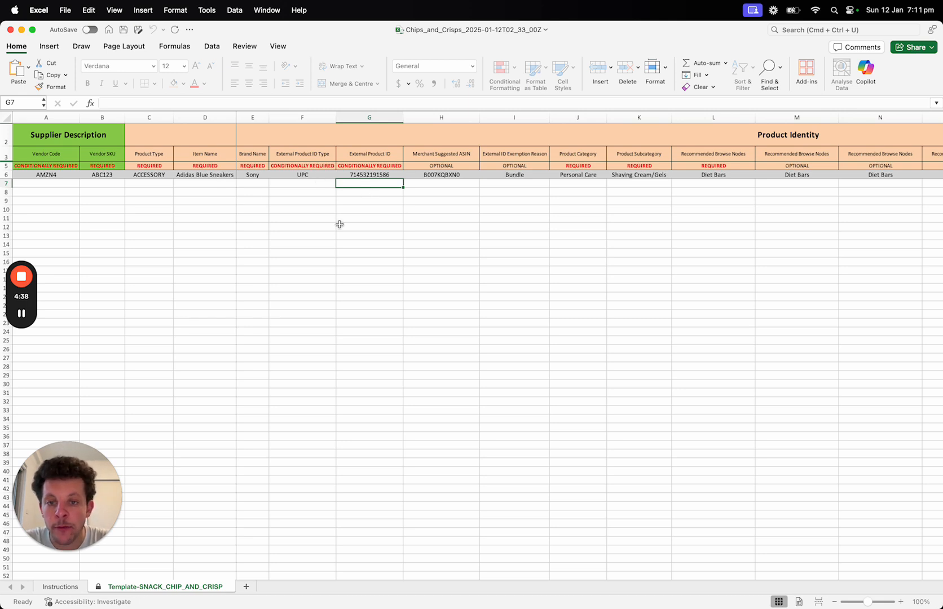
pyautogui.click(366, 117)
# Step: Examine the required Product Category, Product Subcategory and first Recommended Browse Nodes columns
pyautogui.hscroll(1, 466, 209)
pyautogui.hscroll(5, 465, 211)
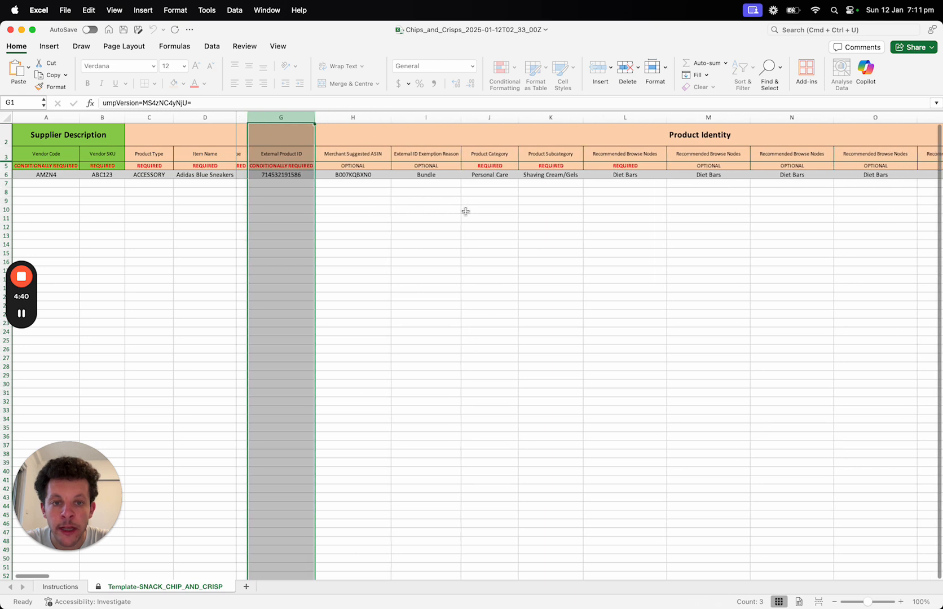
pyautogui.hscroll(2, 465, 211)
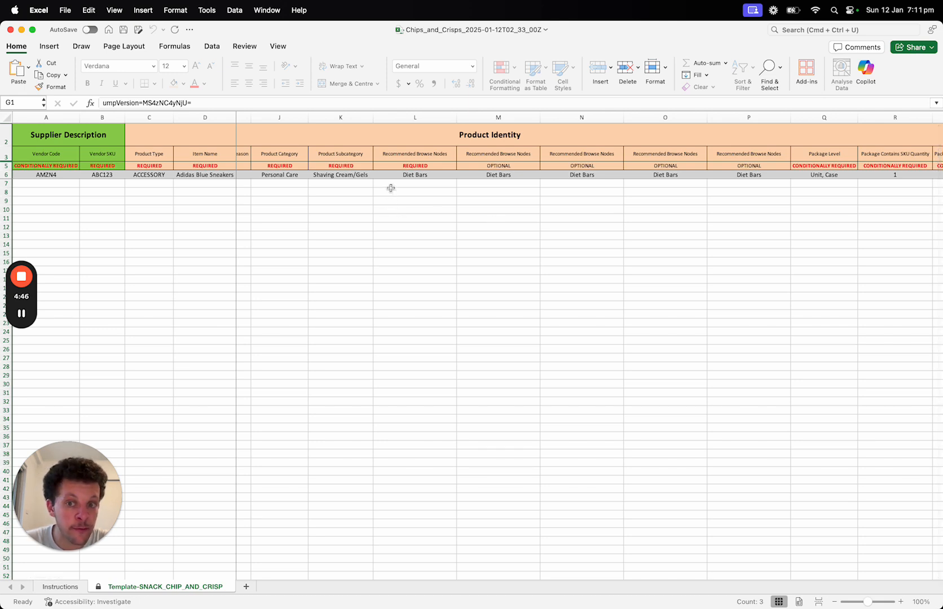
pyautogui.click(361, 183)
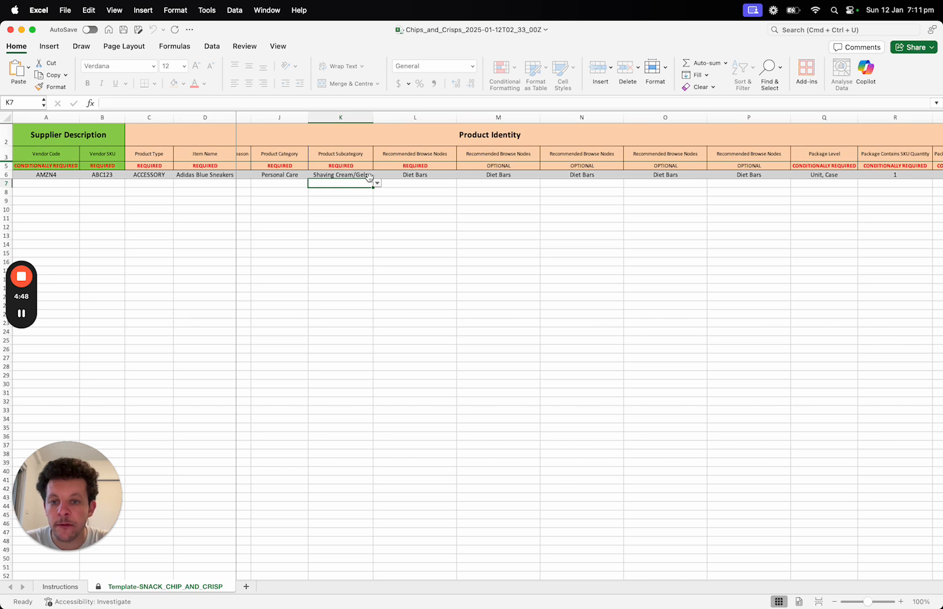
pyautogui.click(440, 192)
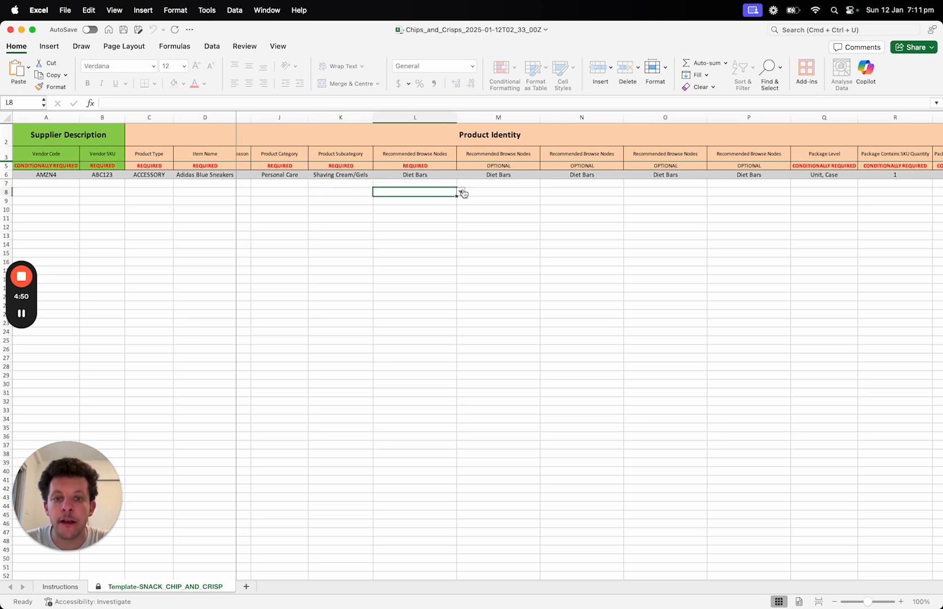
# Step: Examine the Package Level and Package Contains SKU Quantity cells in row 7
pyautogui.hscroll(5, 616, 244)
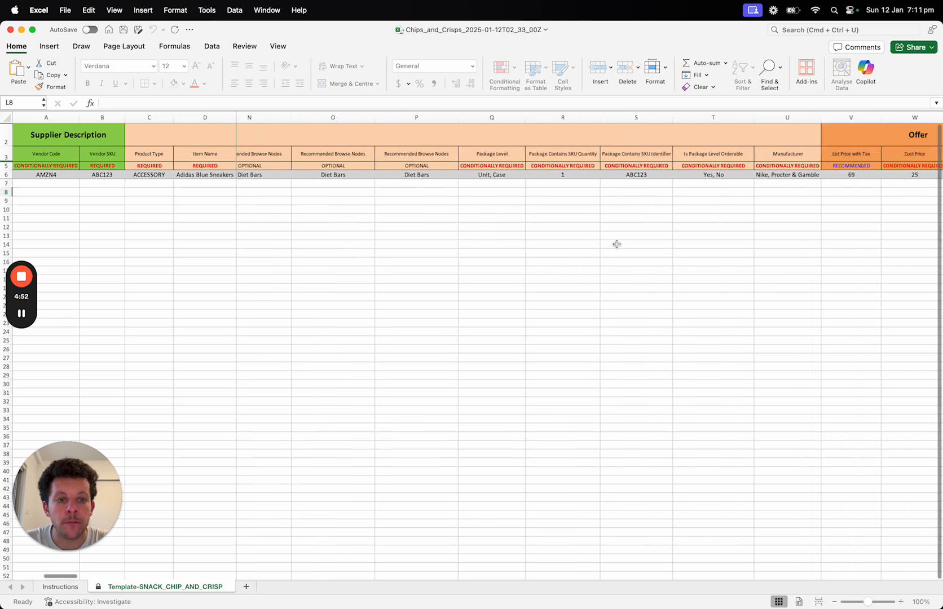
pyautogui.click(510, 168)
pyautogui.click(501, 187)
pyautogui.click(532, 181)
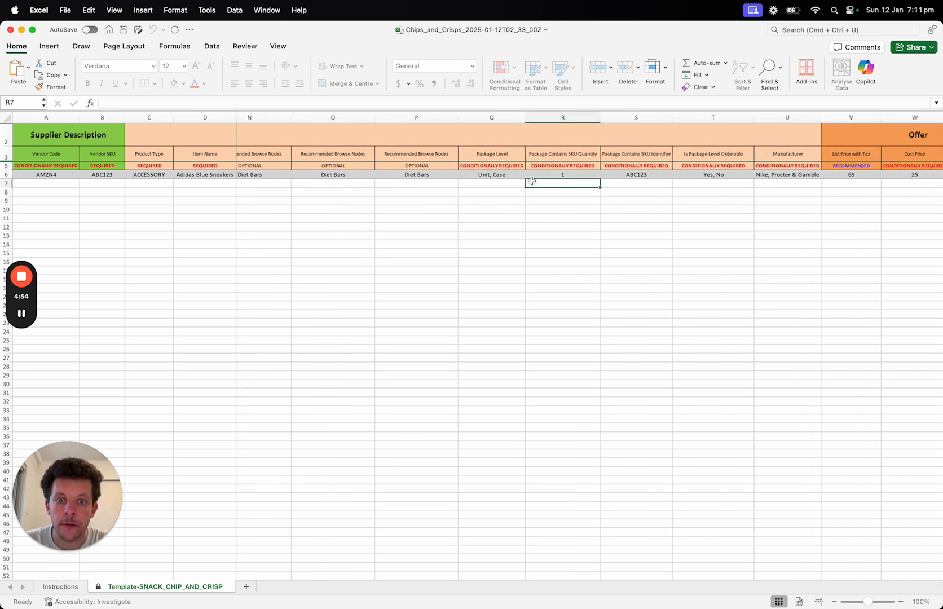
pyautogui.click(521, 184)
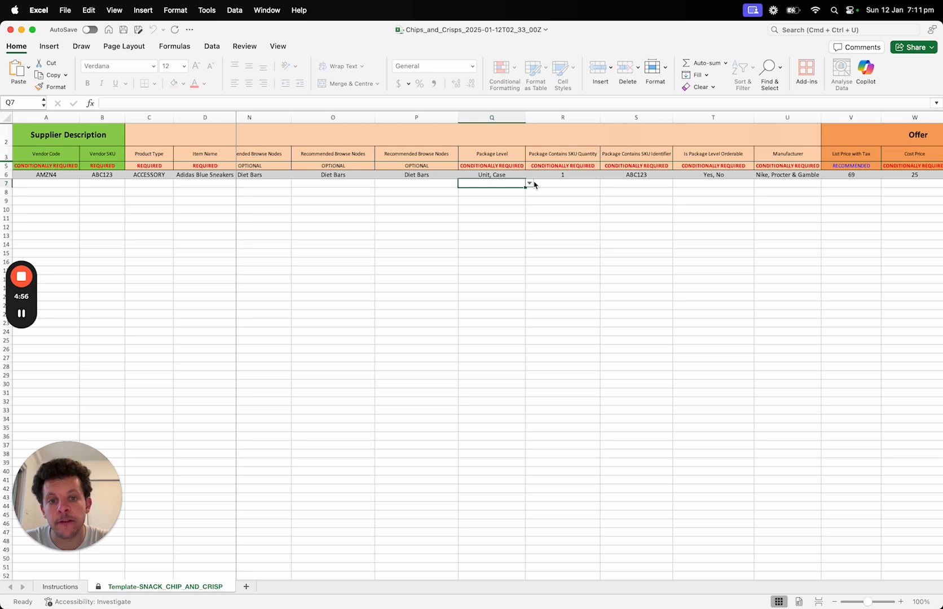
pyautogui.click(531, 184)
pyautogui.click(534, 183)
pyautogui.click(538, 185)
pyautogui.scroll(-1, 607, 228)
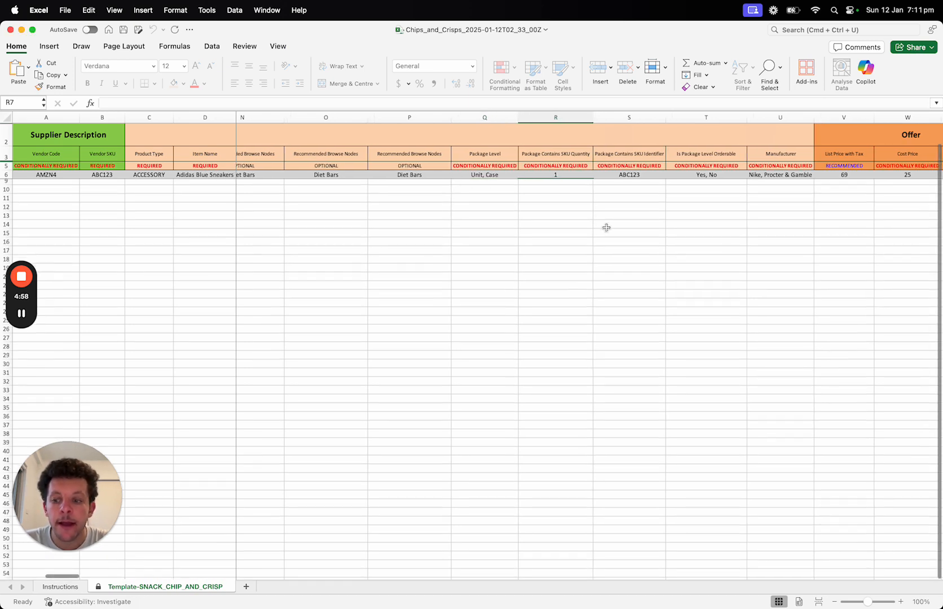
pyautogui.scroll(1, 607, 226)
# Step: Set Is Package Level Orderable to Yes for the first product in row 7
pyautogui.hscroll(3, 607, 226)
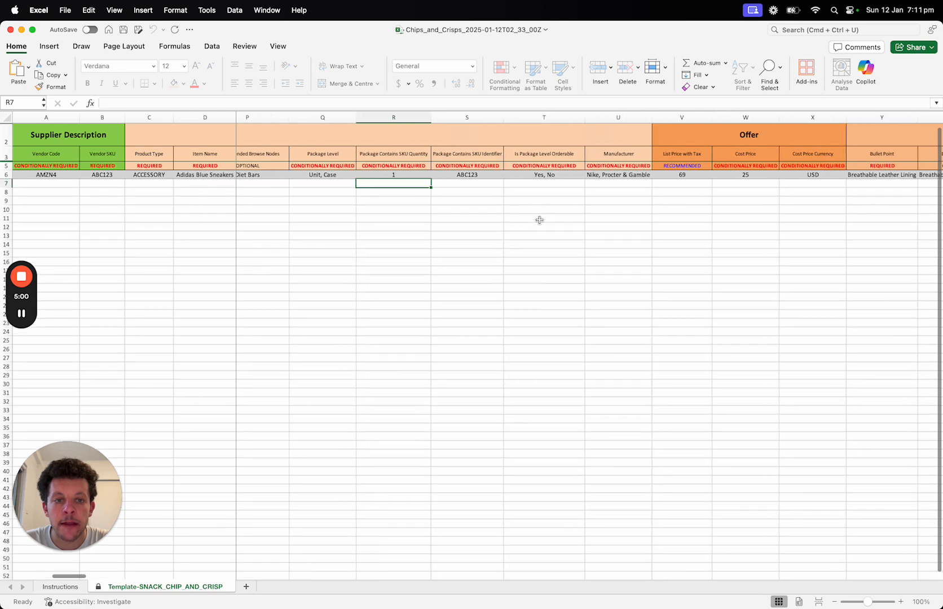
pyautogui.click(547, 192)
pyautogui.press('Right')
pyautogui.click(571, 184)
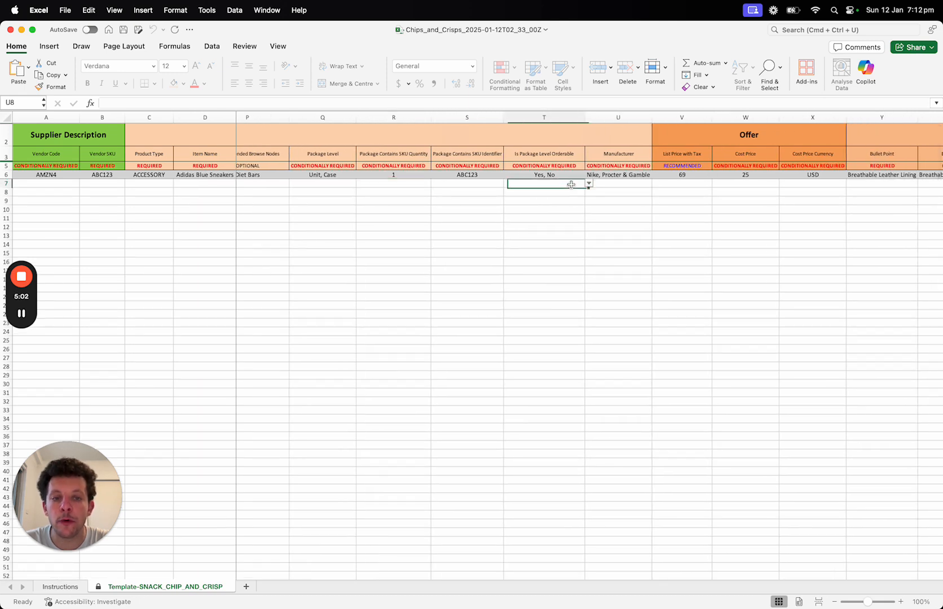
pyautogui.click(588, 184)
pyautogui.click(525, 197)
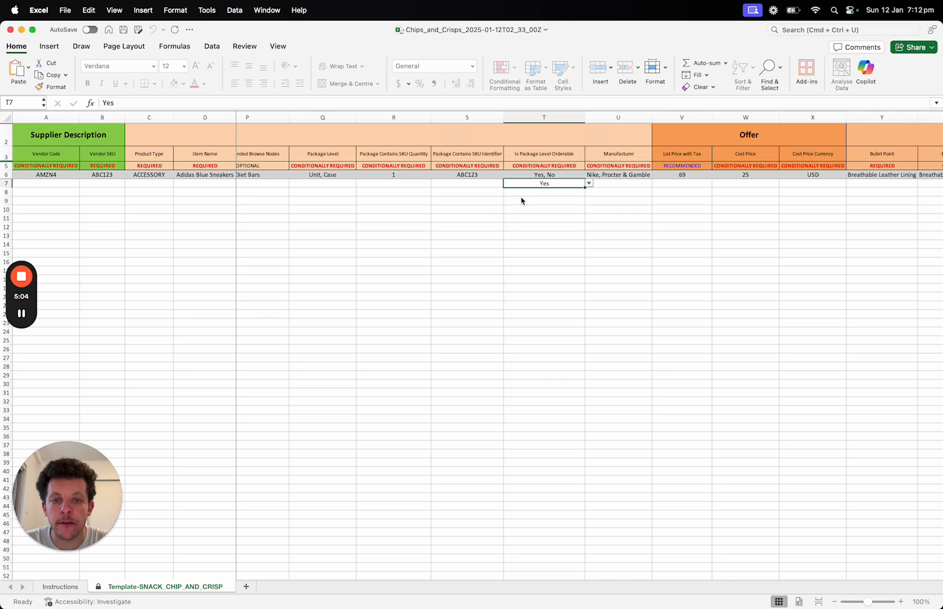
# Step: Review the Package Contains SKU Identifier, Package Contains SKU Quantity and Manufacturer cells in row 7
pyautogui.click(482, 182)
pyautogui.press('Left')
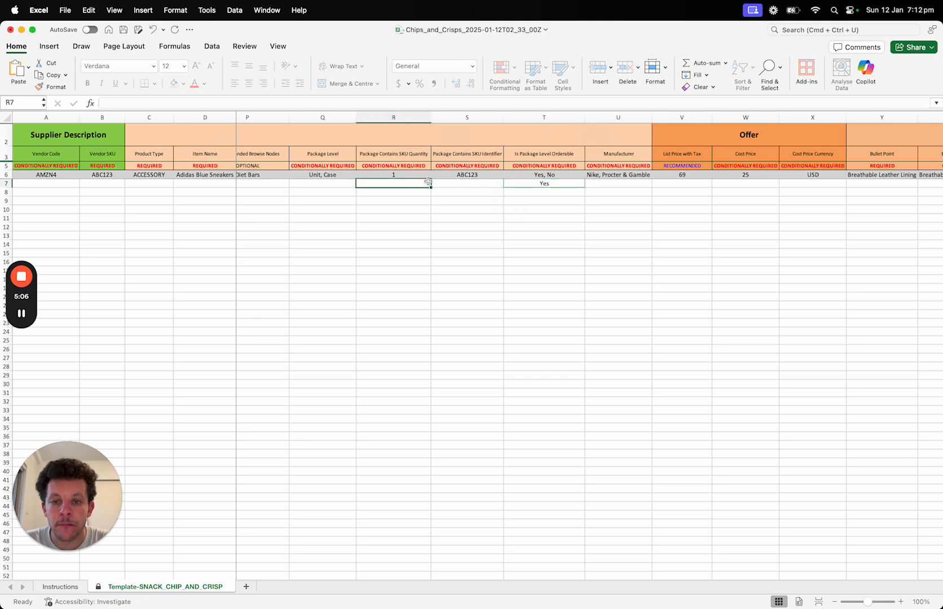
pyautogui.hscroll(1, 468, 184)
pyautogui.hscroll(2, 468, 184)
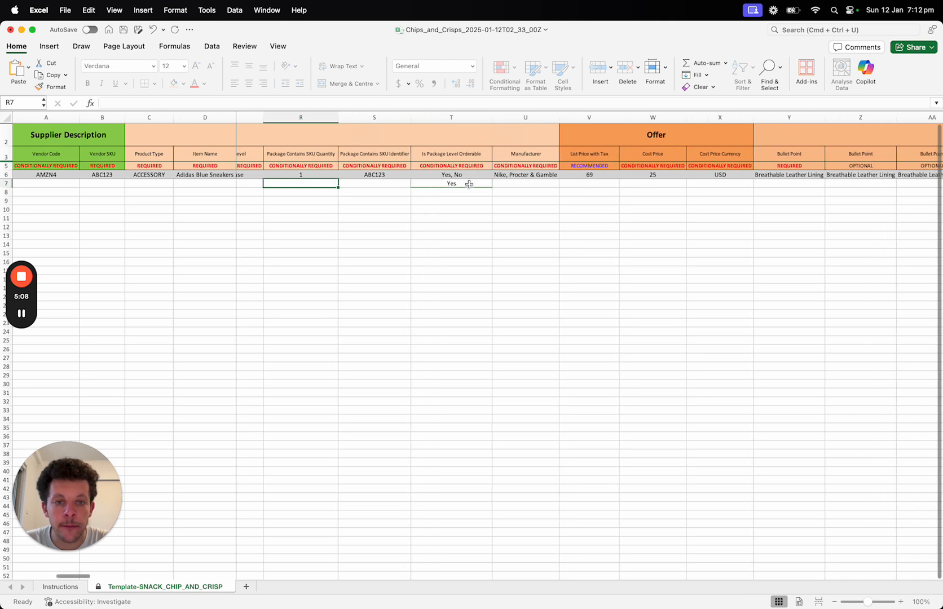
pyautogui.click(509, 183)
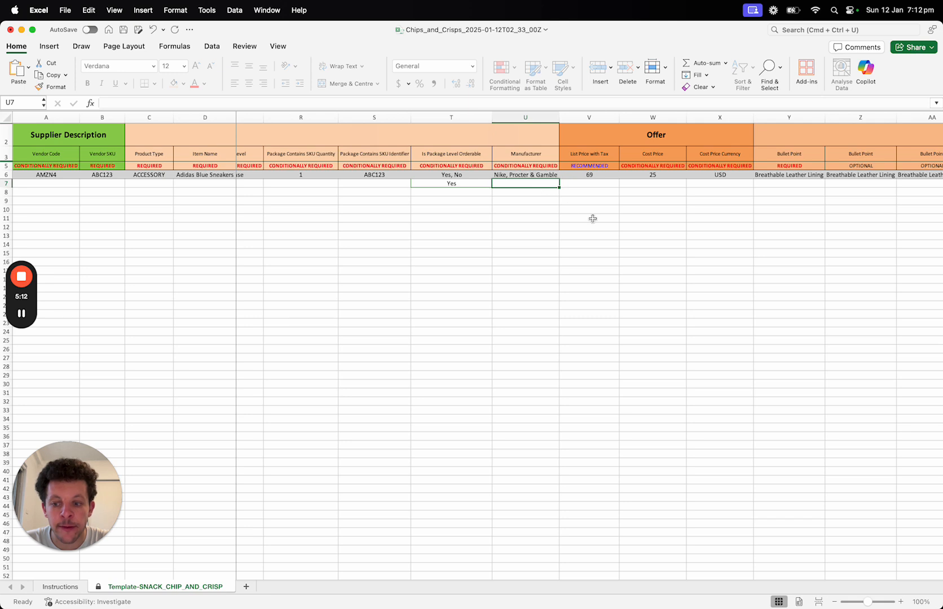
# Step: Examine the List Price with Tax column and read the guidance note on the Cost Price heading
pyautogui.hscroll(3, 590, 216)
pyautogui.click(418, 177)
pyautogui.press('Return')
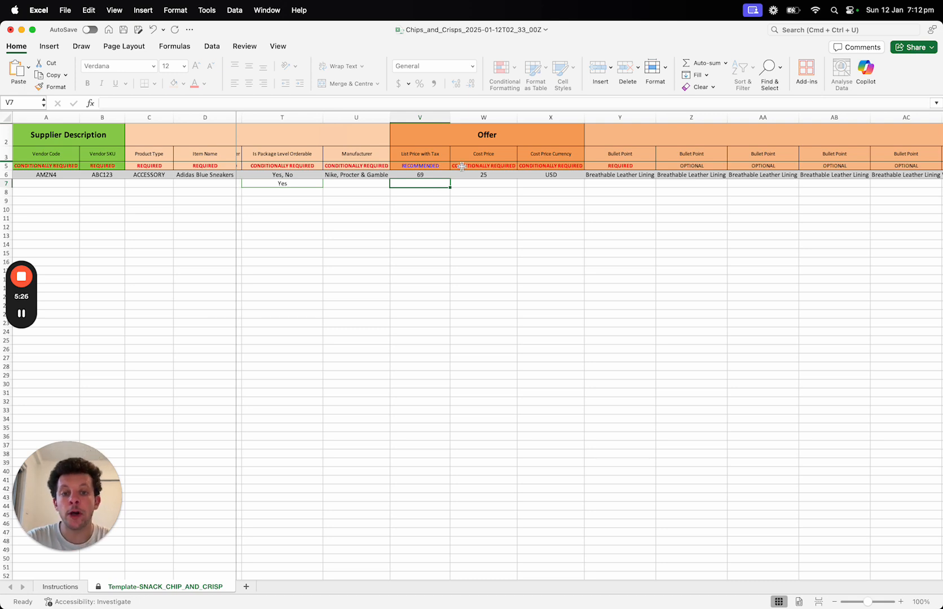
pyautogui.moveTo(467, 151); pyautogui.dragTo(479, 193)
pyautogui.click(483, 192)
pyautogui.click(485, 186)
pyautogui.click(479, 151)
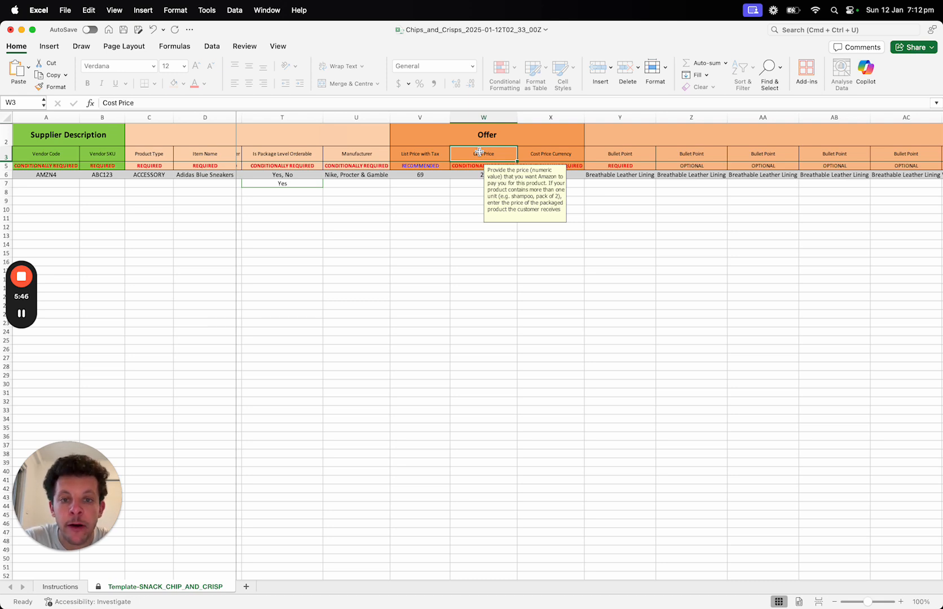
# Step: Examine the Cost Price column and the Cost Price Currency cell in row 7
pyautogui.click(476, 180)
pyautogui.press('Right')
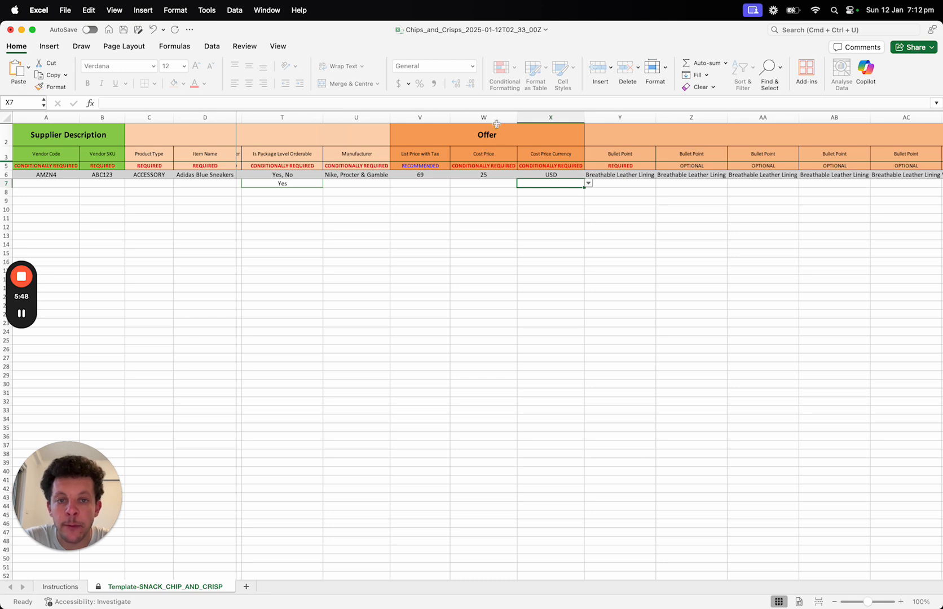
pyautogui.click(496, 123)
pyautogui.click(499, 116)
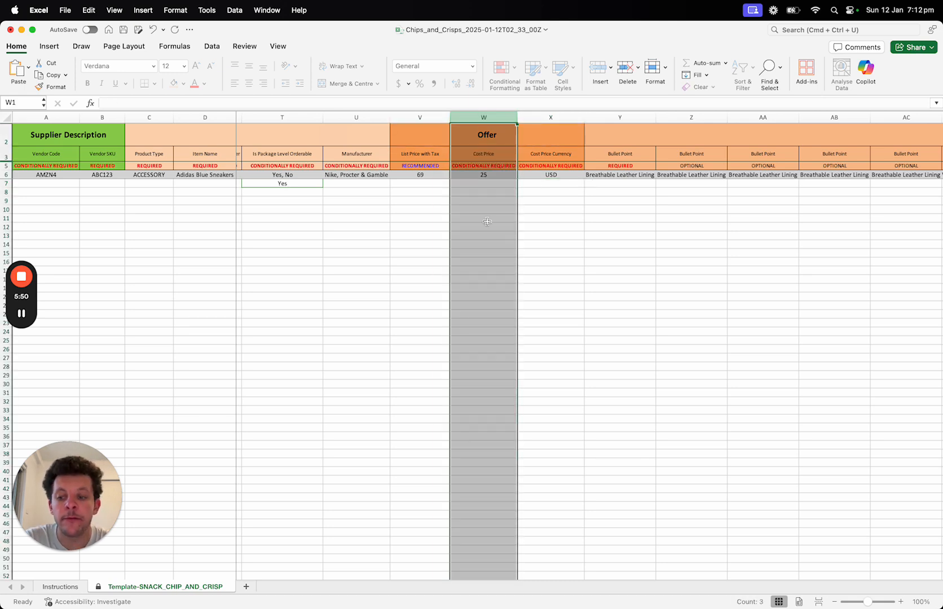
pyautogui.click(494, 184)
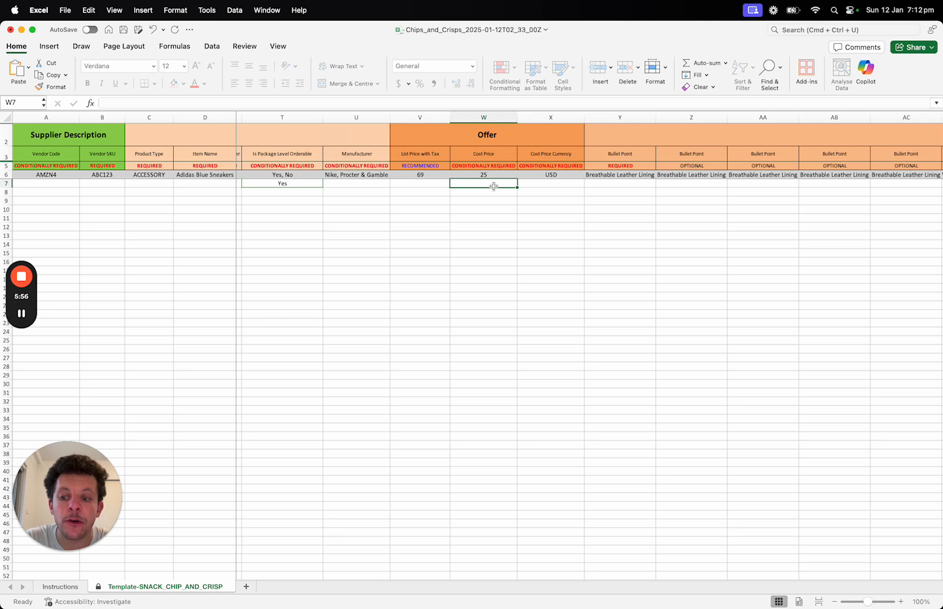
pyautogui.moveTo(485, 179); pyautogui.dragTo(486, 179)
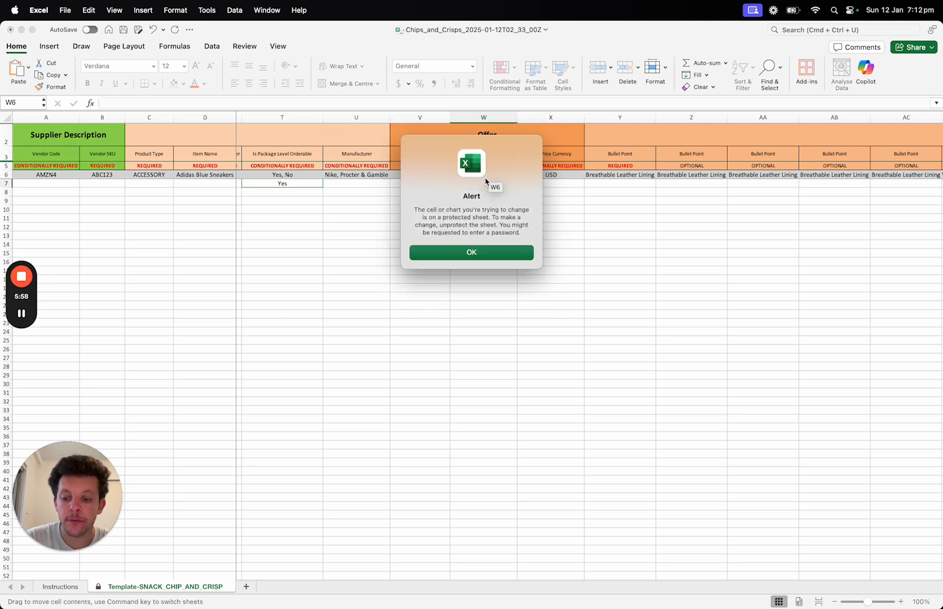
pyautogui.click(466, 251)
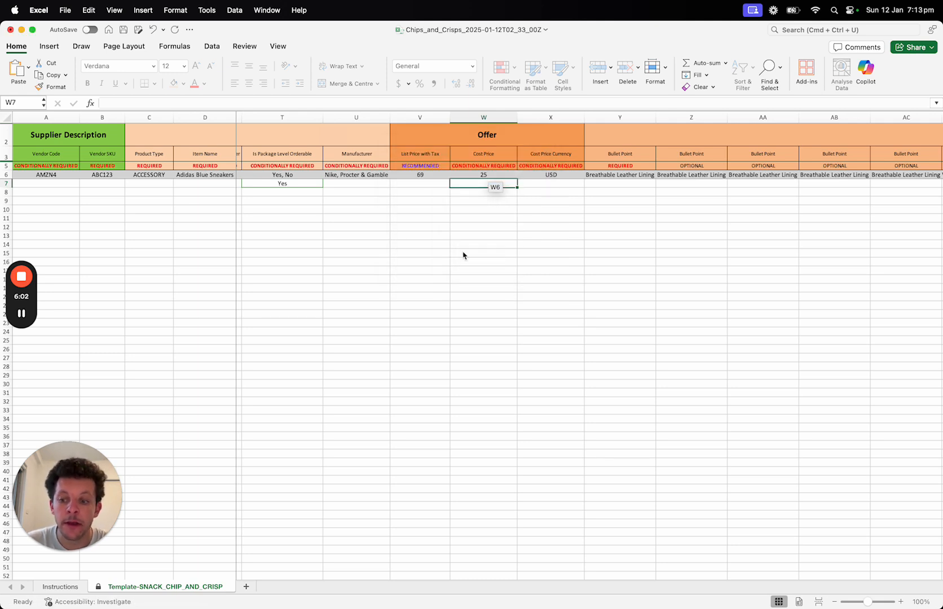
pyautogui.press('Tab')
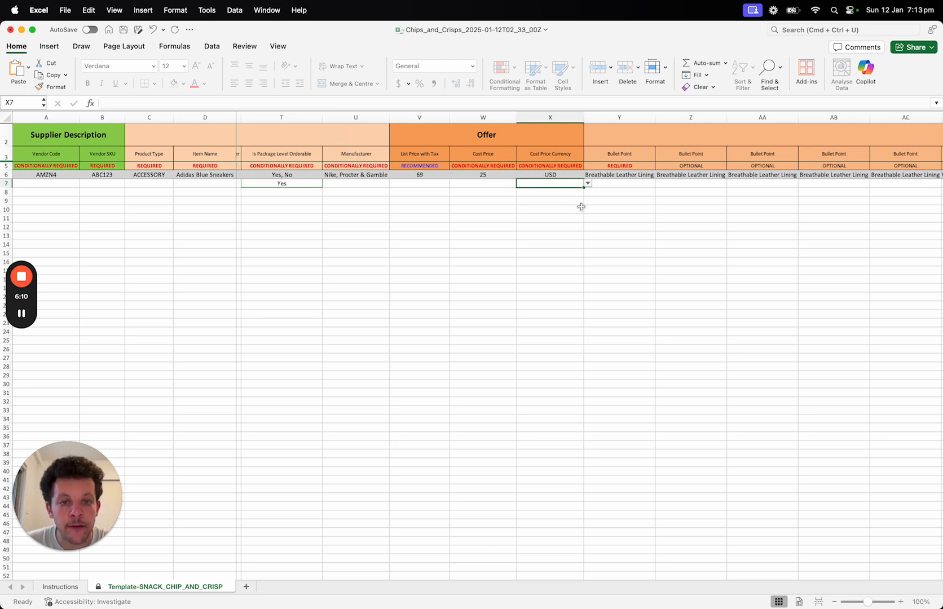
# Step: Review the required and optional Bullet Point columns and the Generic Keyword columns
pyautogui.hscroll(5, 539, 221)
pyautogui.click(412, 187)
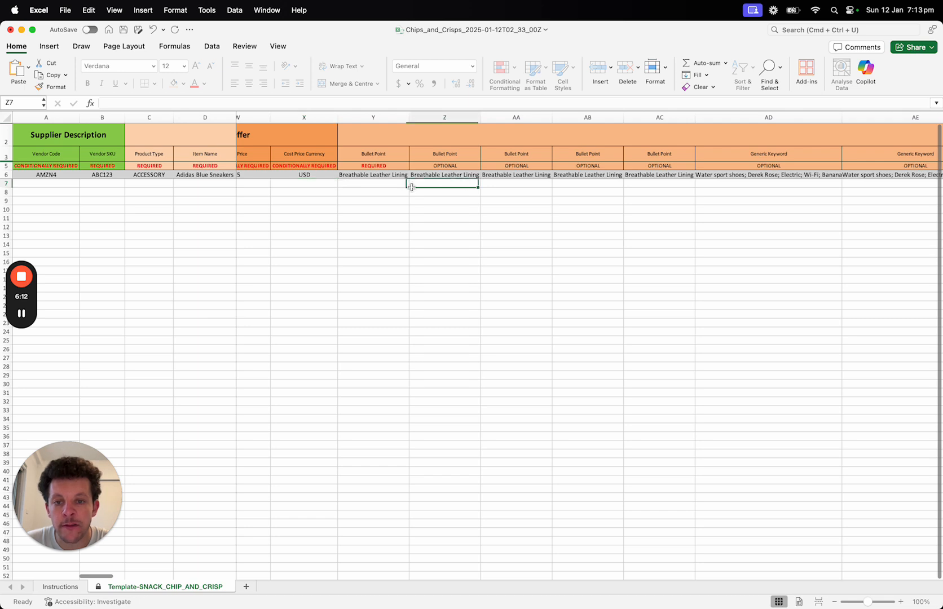
pyautogui.press('Right')
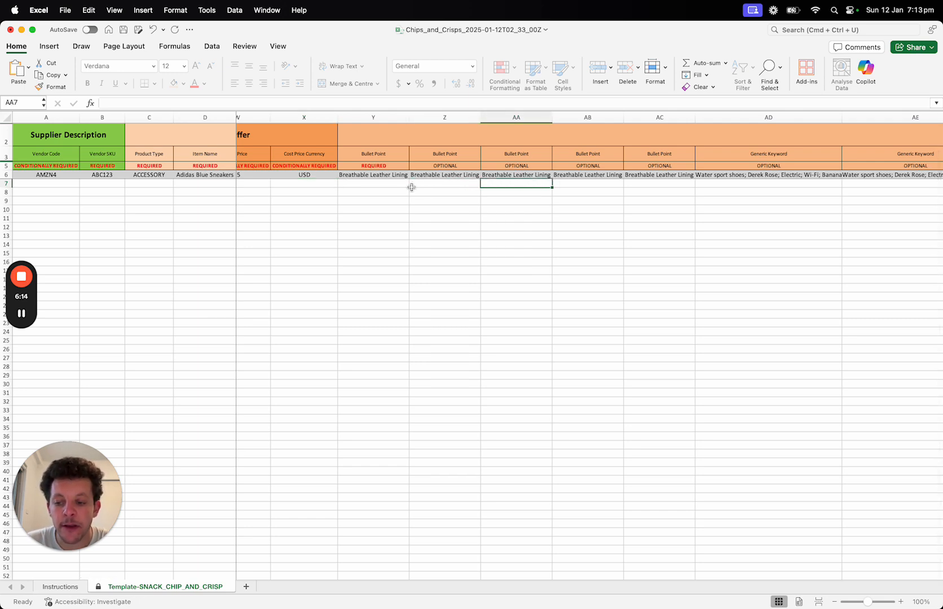
pyautogui.hscroll(10, 412, 186)
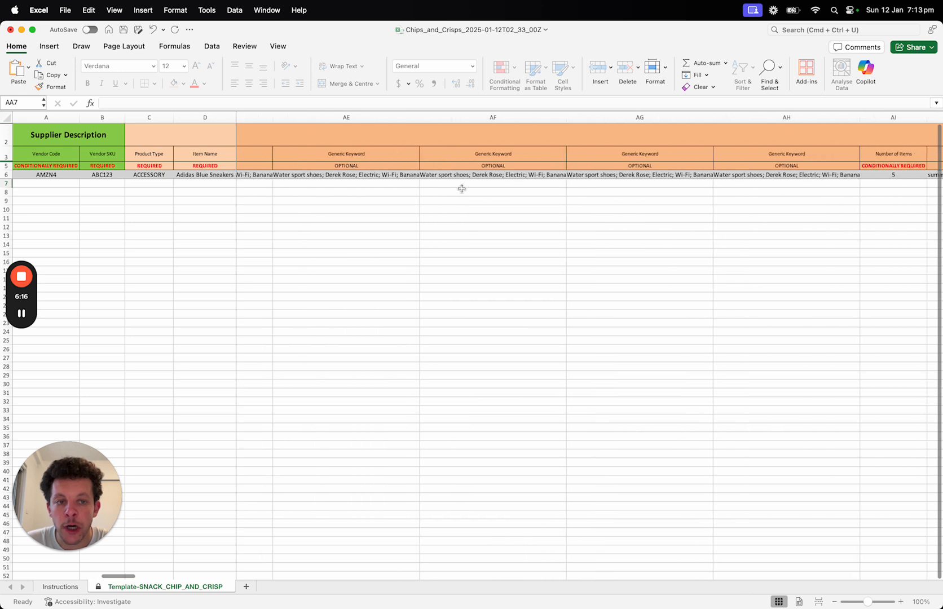
# Step: Examine the conditionally required Number of Items column and the neighbouring Product Description column
pyautogui.hscroll(8, 462, 189)
pyautogui.click(404, 189)
pyautogui.press('Right')
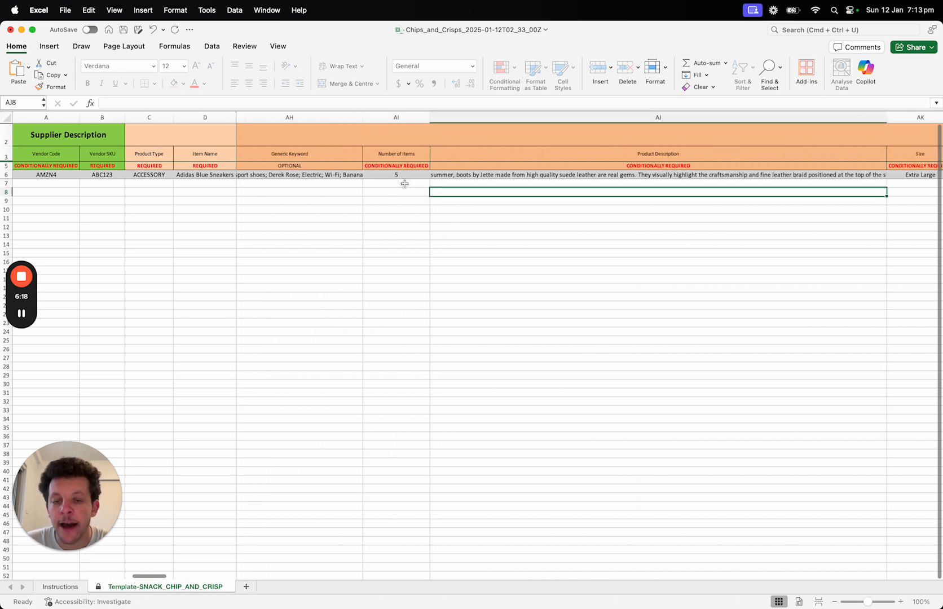
pyautogui.press('Left')
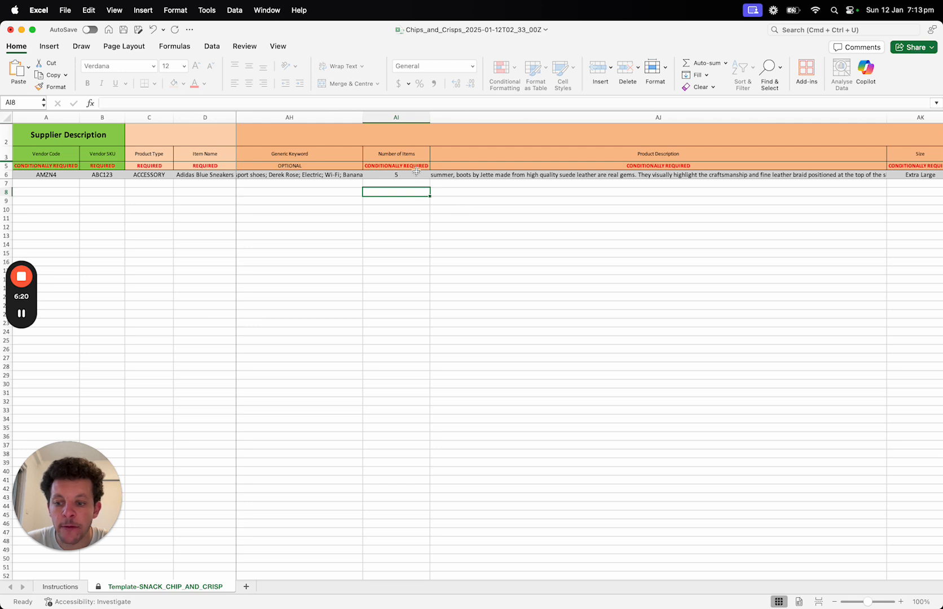
pyautogui.press('Right')
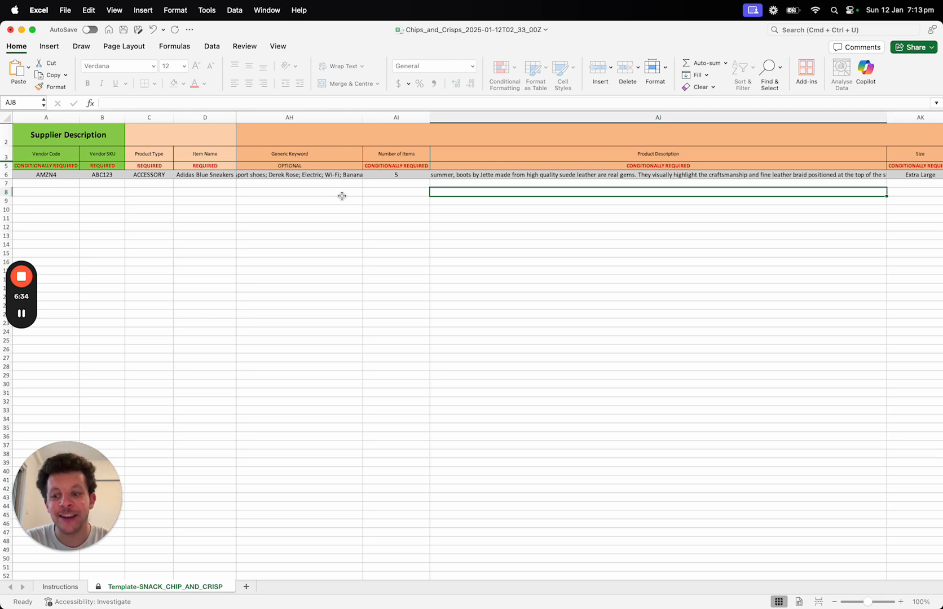
# Step: Read the full example text in the Product Description column of row 6
pyautogui.press('Up')
pyautogui.press('Up')
pyautogui.press('Right')
pyautogui.press('Left')
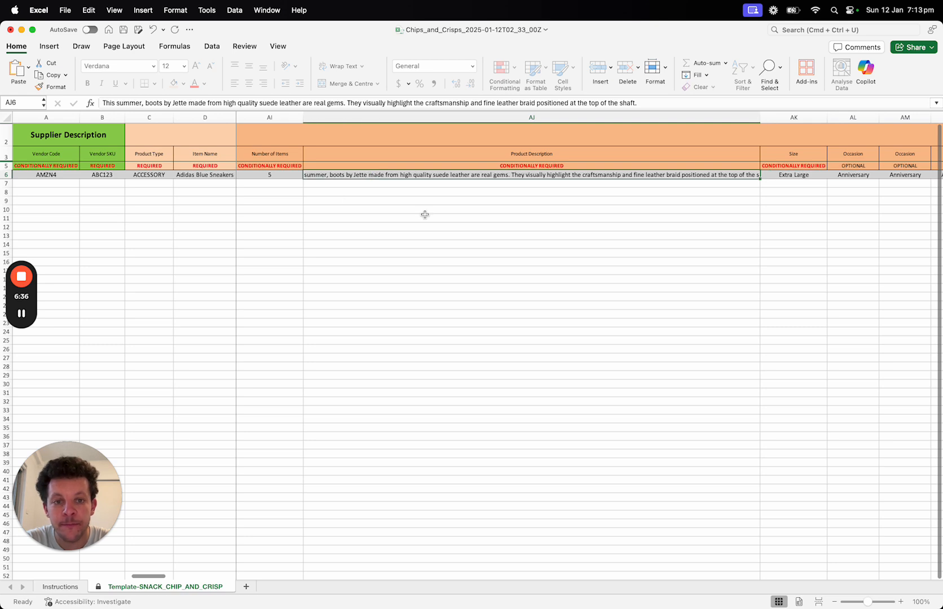
# Step: Read the guidance note and the example entry of the Manufacturer Contact Information column
pyautogui.hscroll(1, 426, 215)
pyautogui.hscroll(6, 545, 220)
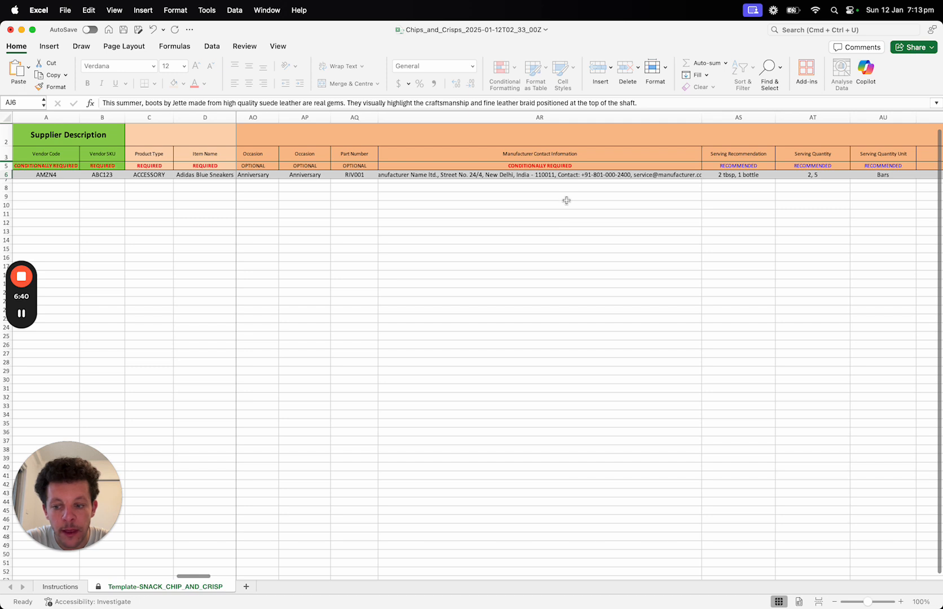
pyautogui.click(577, 188)
pyautogui.press('Up')
pyautogui.press('Up')
pyautogui.press('Up')
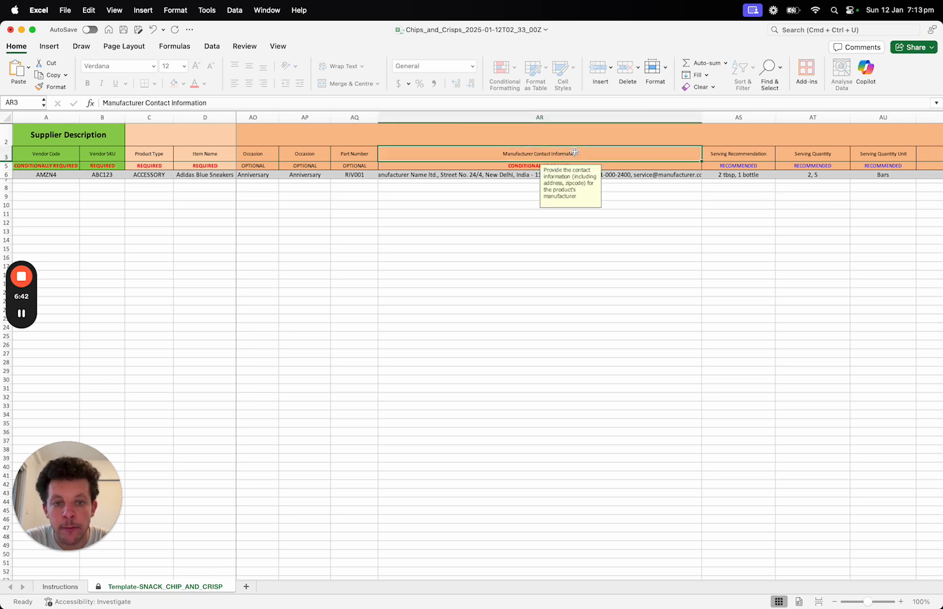
pyautogui.press('Right')
pyautogui.click(579, 176)
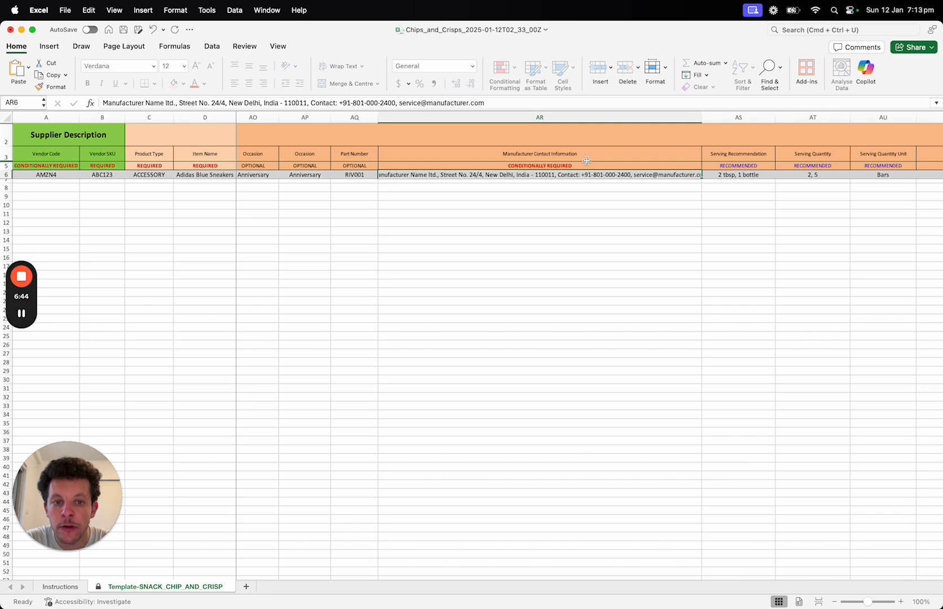
# Step: Recheck the guidance note on the Manufacturer Contact Information header and review the recommended serving and nutrition columns
pyautogui.press('Up')
pyautogui.press('Up')
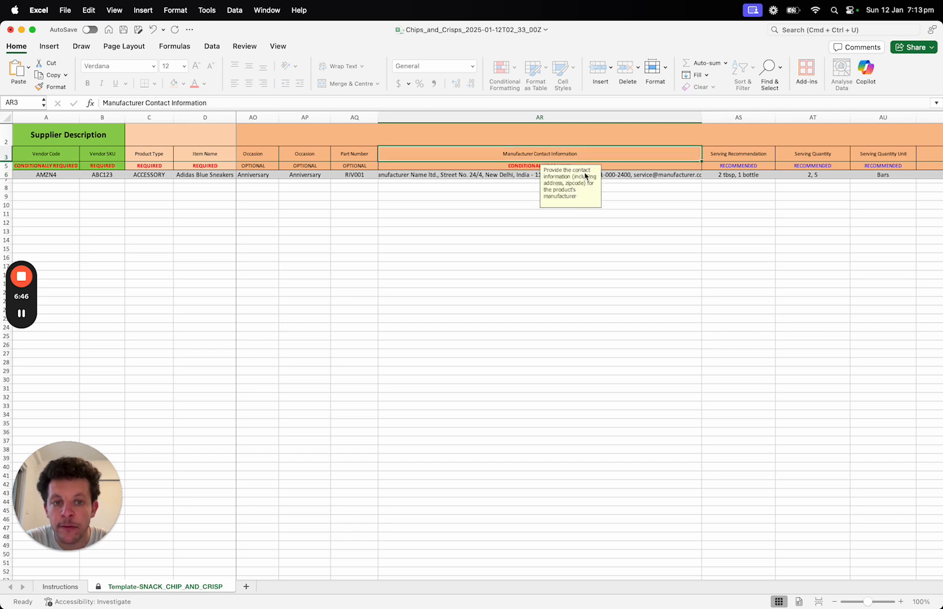
pyautogui.click(623, 188)
pyautogui.hscroll(5, 623, 187)
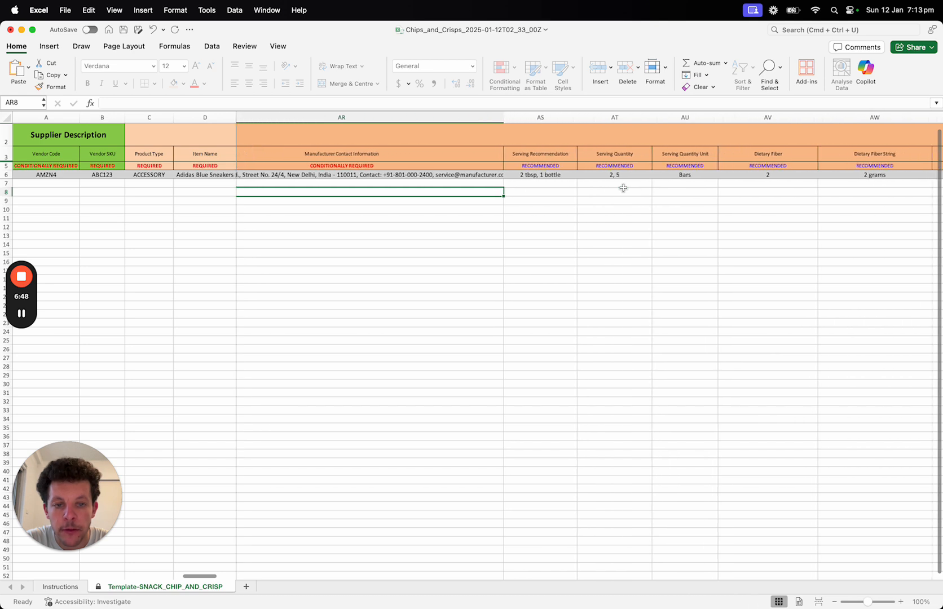
pyautogui.hscroll(5, 623, 188)
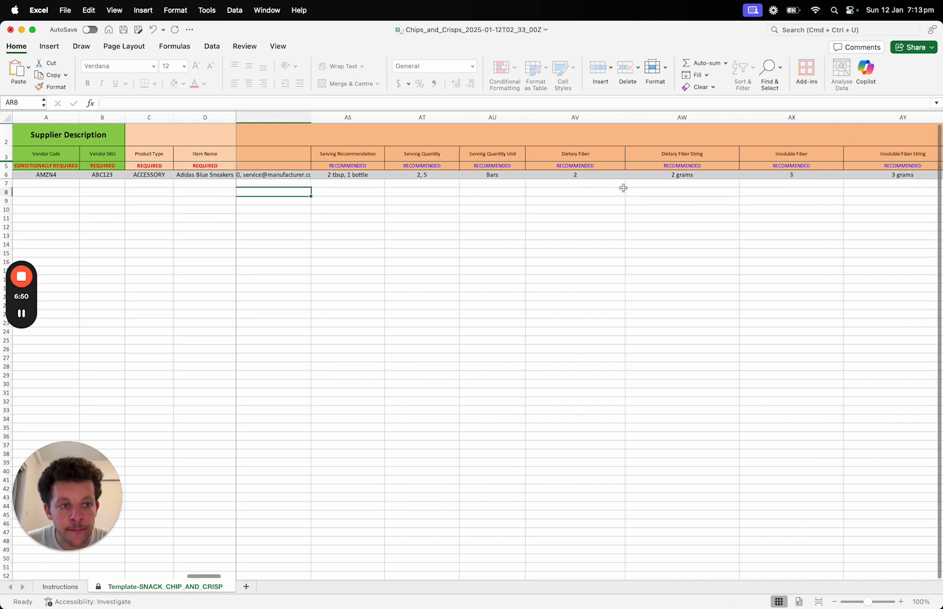
pyautogui.hscroll(1, 623, 188)
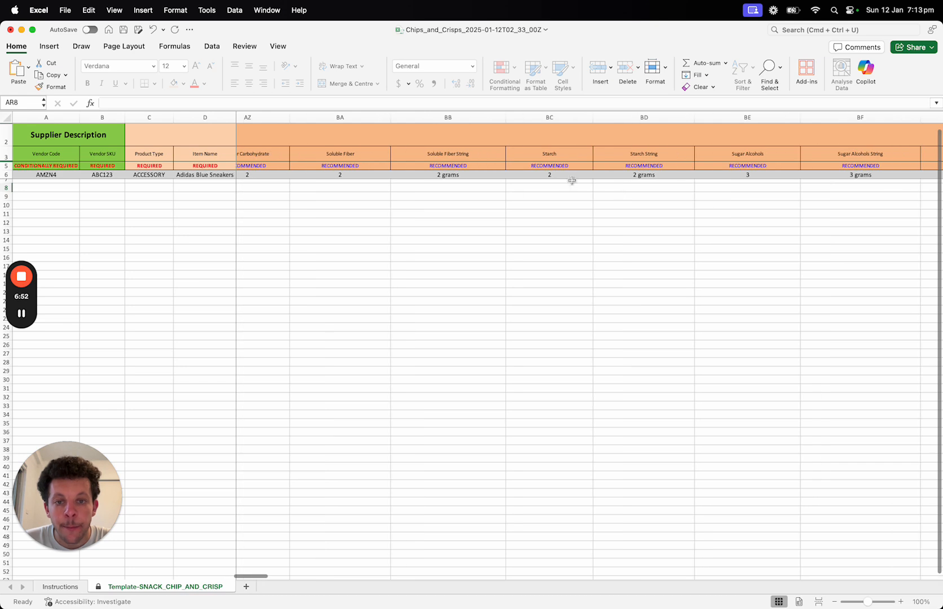
pyautogui.click(482, 175)
pyautogui.hscroll(5, 564, 220)
pyautogui.hscroll(2, 623, 248)
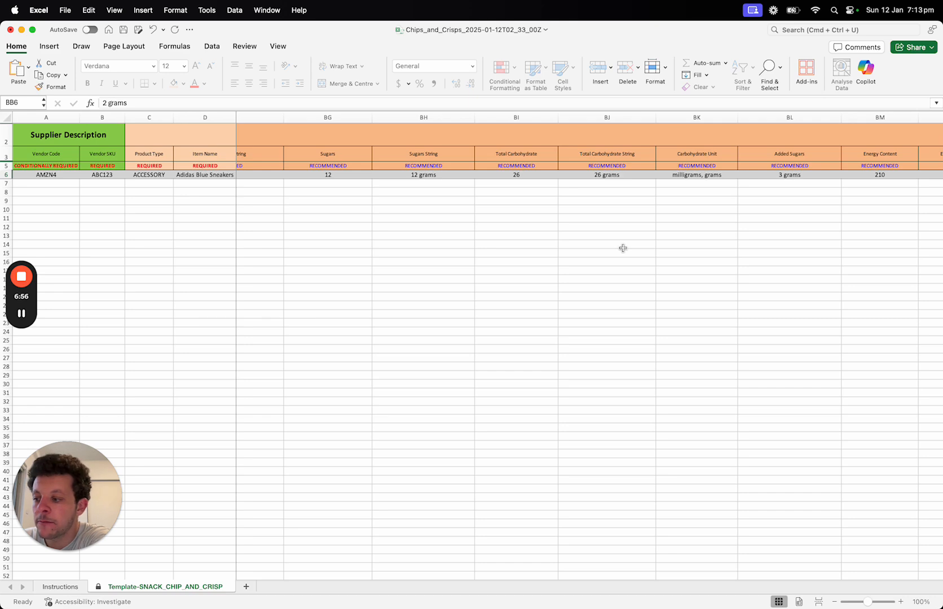
pyautogui.hscroll(20, 623, 248)
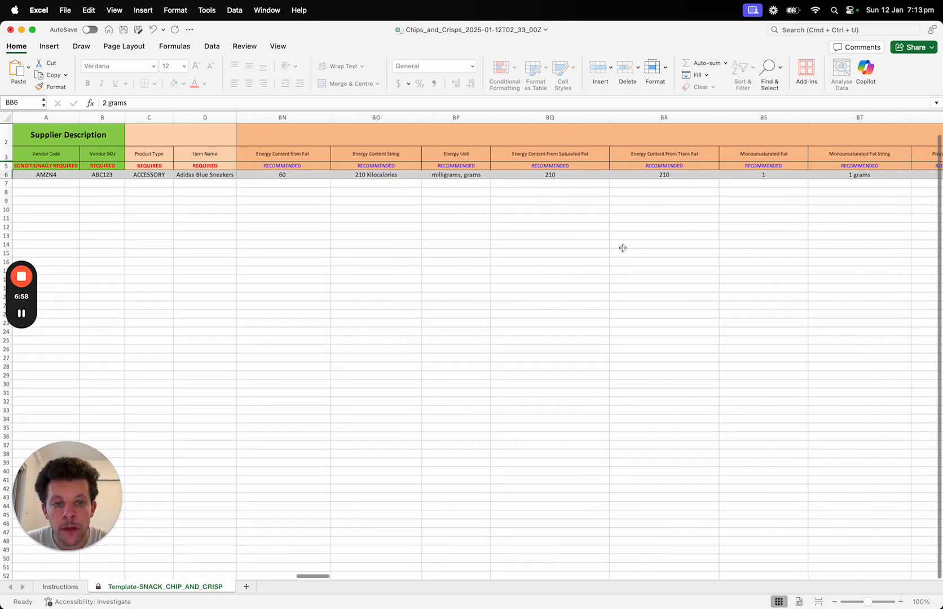
# Step: Review the conditionally required Flavor, Ingredients, Total Eaches, Each Unit Count and product expiration columns
pyautogui.hscroll(10, 623, 248)
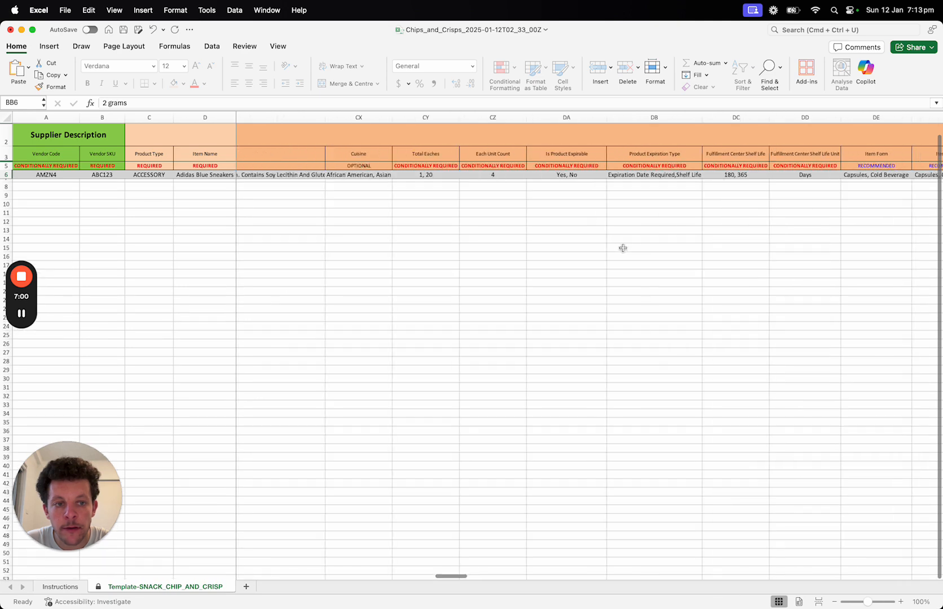
pyautogui.hscroll(6, 623, 248)
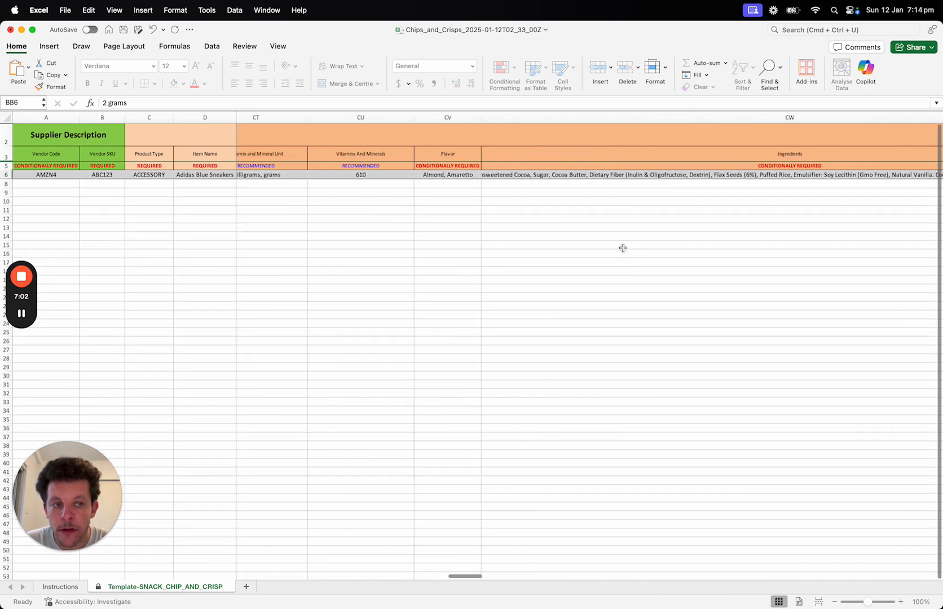
pyautogui.hscroll(3, 623, 248)
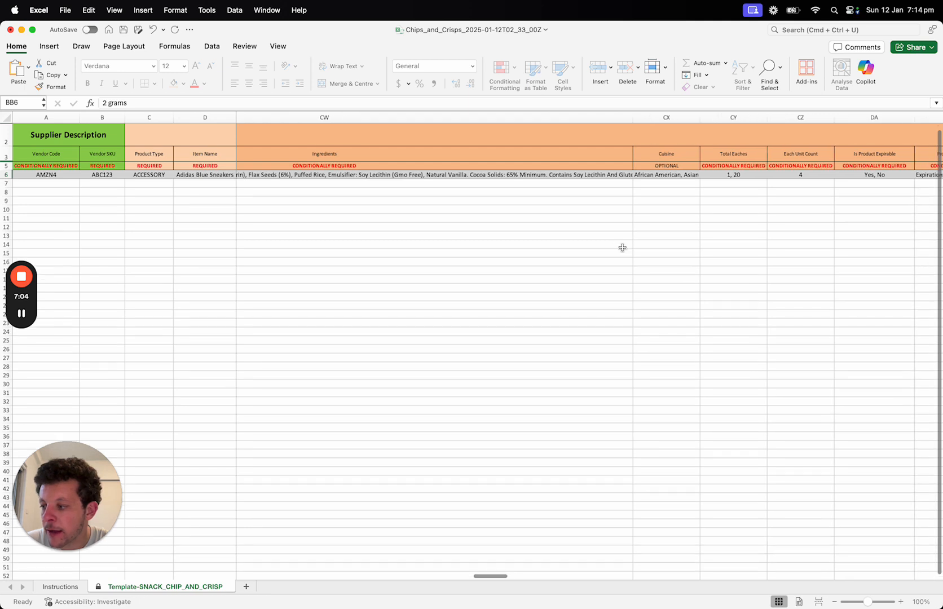
pyautogui.hscroll(4, 622, 247)
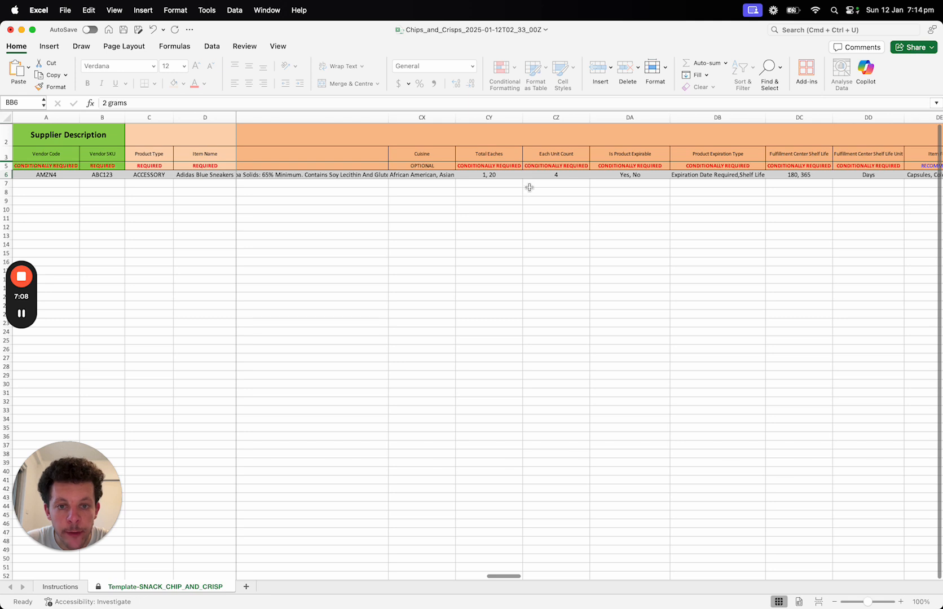
pyautogui.click(529, 191)
pyautogui.moveTo(564, 116)
pyautogui.mouseDown()
pyautogui.moveTo(603, 114)
pyautogui.moveTo(564, 131)
pyautogui.mouseUp()
pyautogui.click(565, 134)
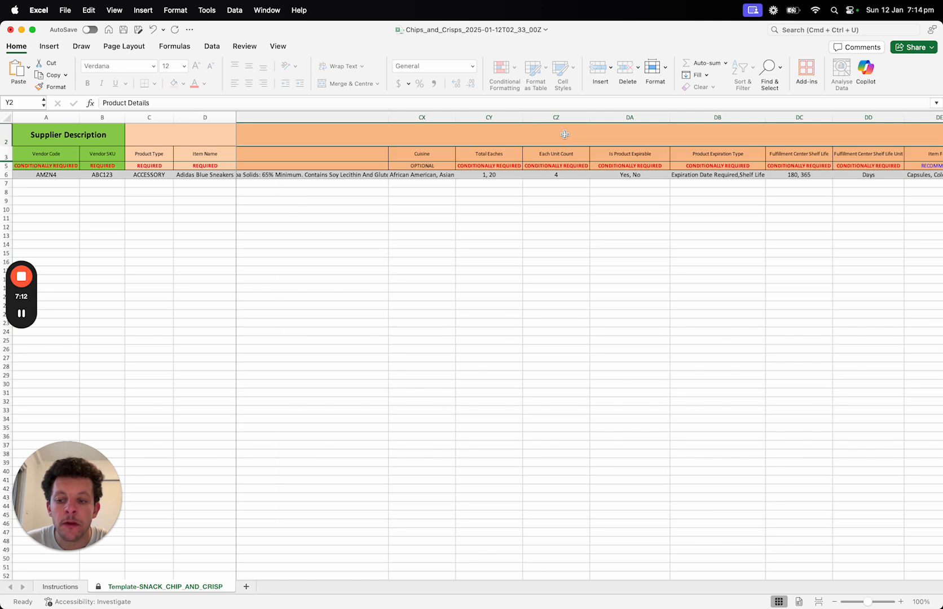
pyautogui.press('Down')
pyautogui.hscroll(10, 798, 207)
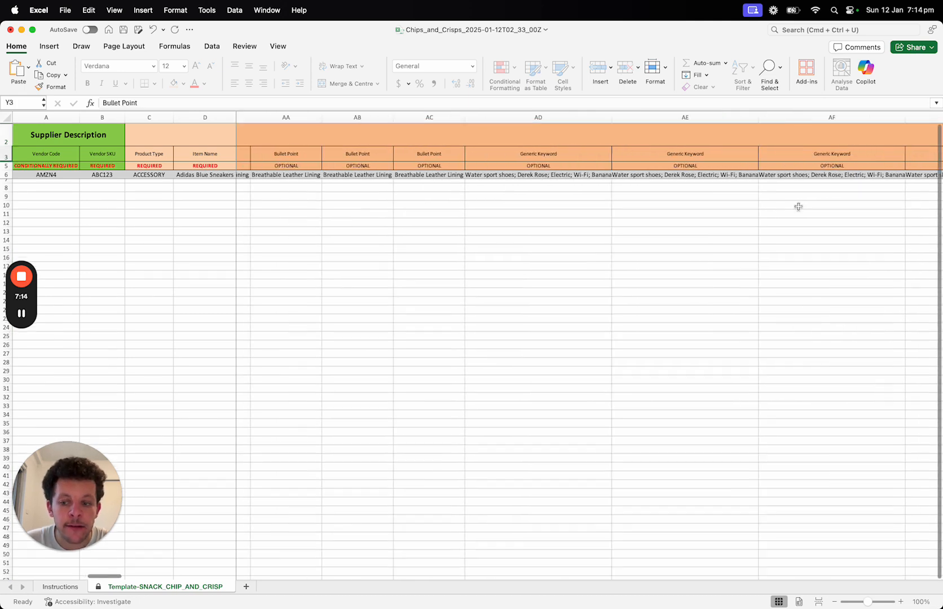
pyautogui.hscroll(4, 678, 230)
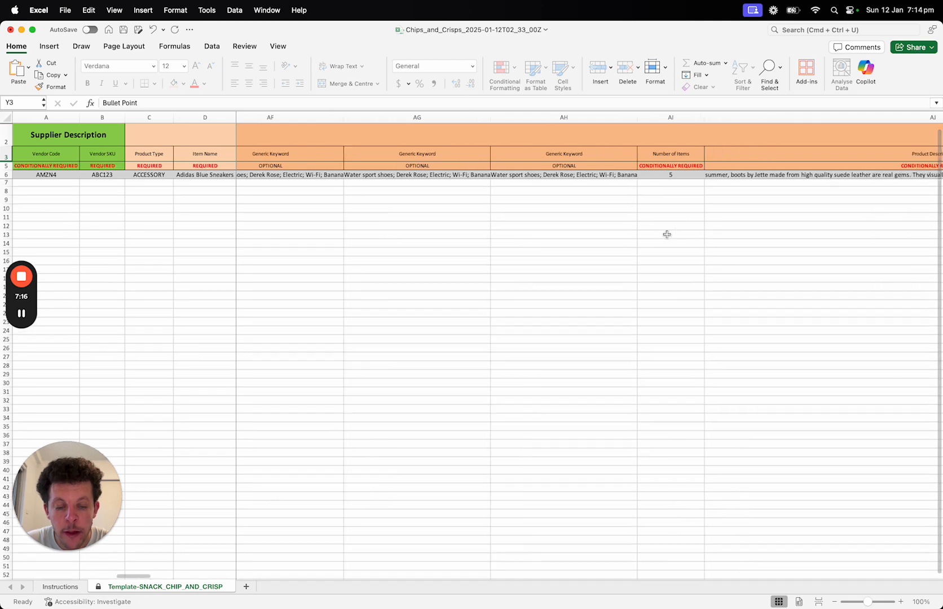
pyautogui.hscroll(-10, 701, 144)
pyautogui.press('Down')
pyautogui.press('Down')
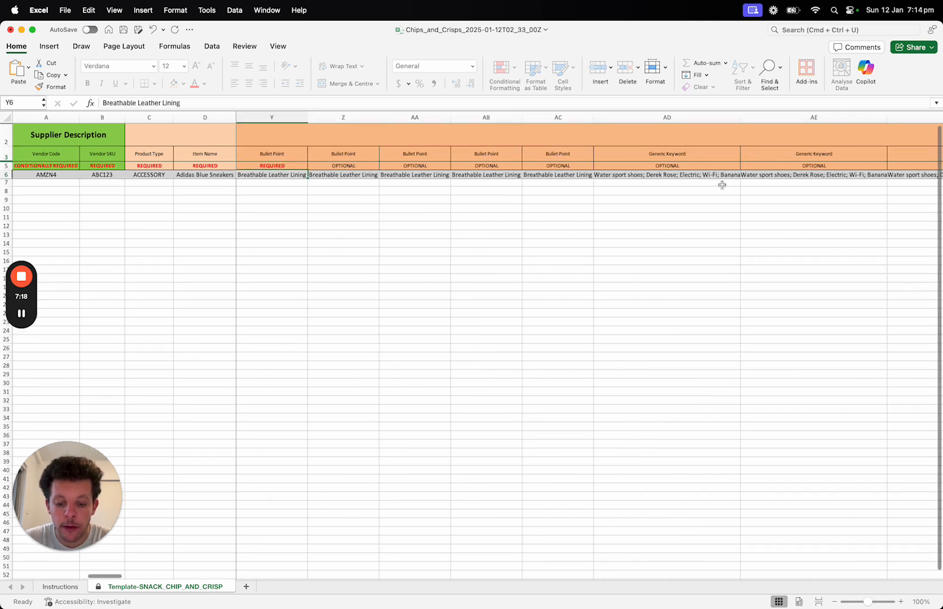
# Step: Search the sheet for "unit count" to get to the Each Unit Count column
pyautogui.press('super+f')
pyautogui.write('unit count')
pyautogui.press('Return')
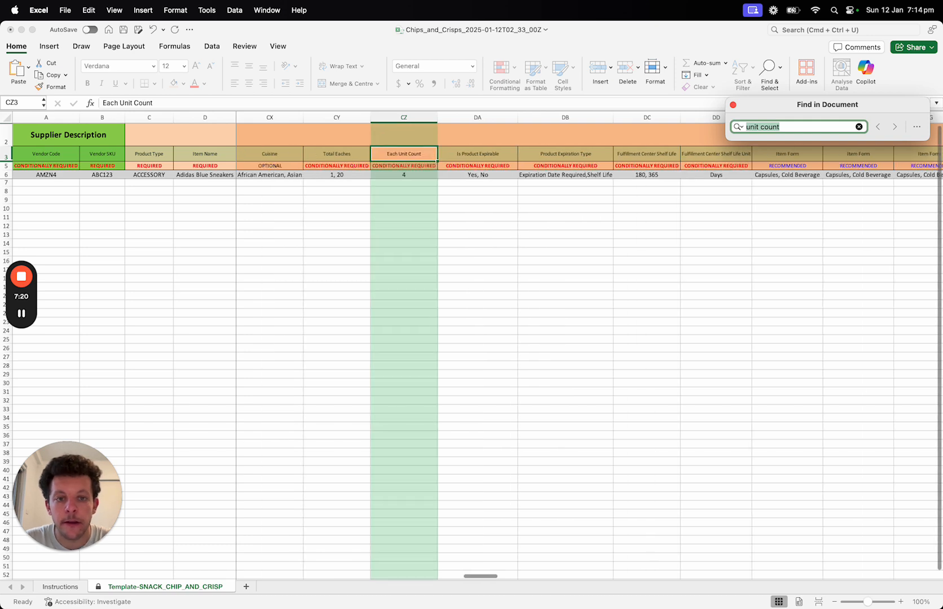
pyautogui.press('Escape')
pyautogui.press('Down')
pyautogui.click(565, 191)
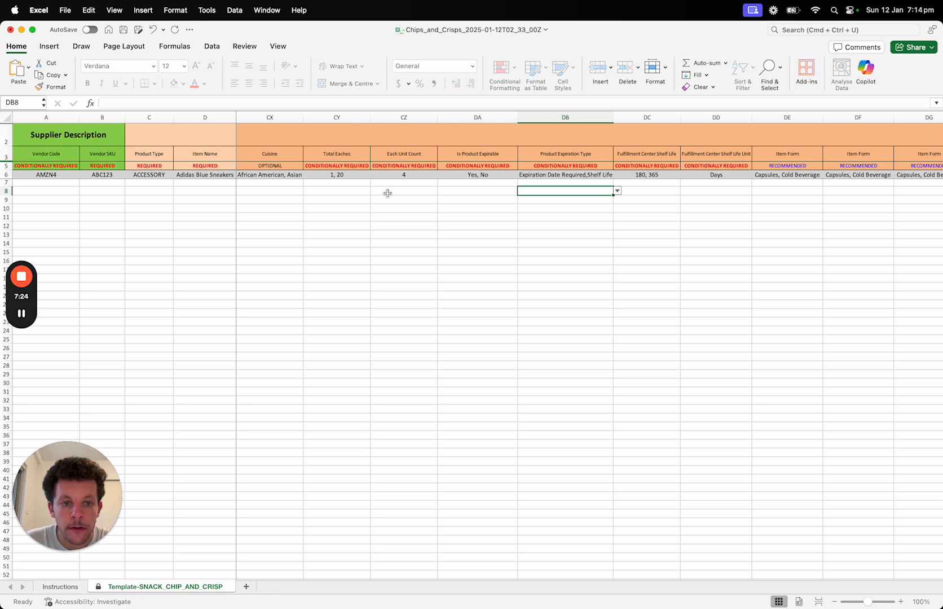
pyautogui.press('super+f')
pyautogui.write('unit')
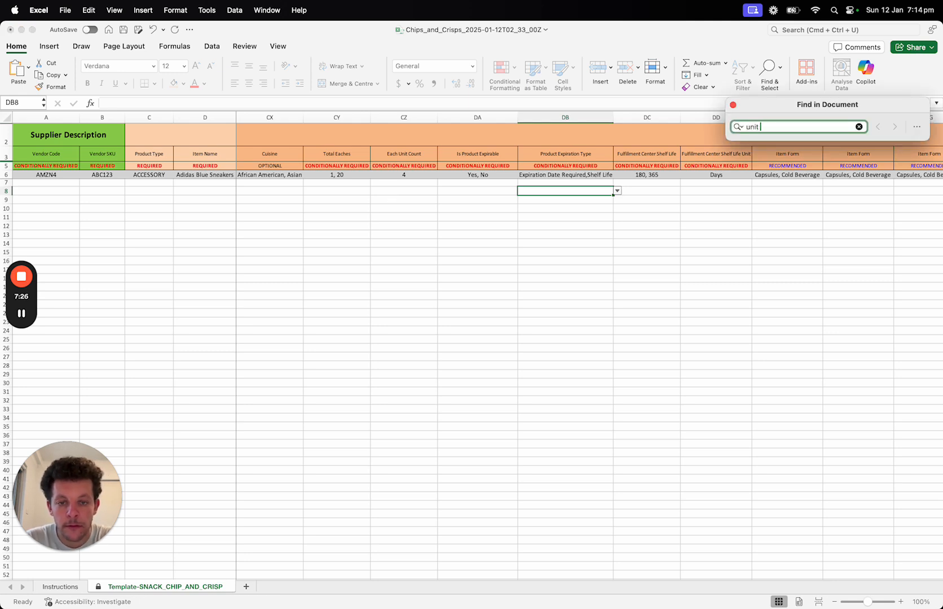
pyautogui.press('Escape')
# Step: Enter 12 as the Each Unit Count in row 7
pyautogui.click(392, 184)
pyautogui.press('XF86MonBrightnessUp')
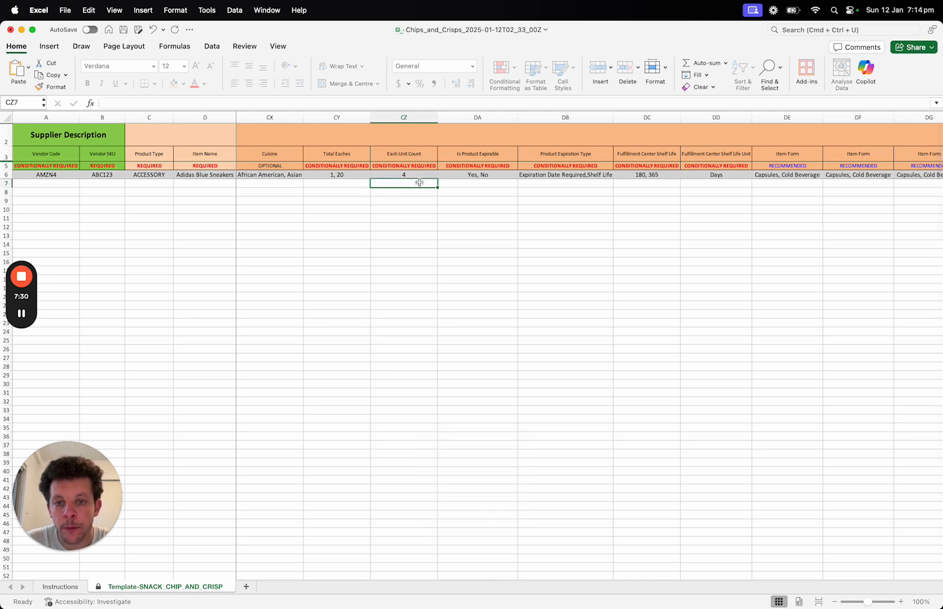
pyautogui.doubleClick(420, 182)
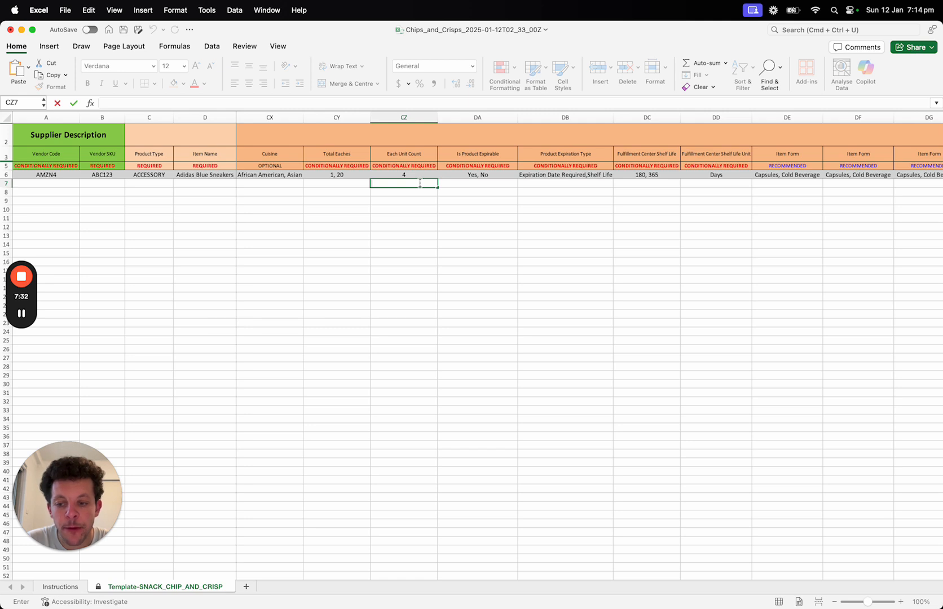
pyautogui.write('12.0')
pyautogui.press('Return')
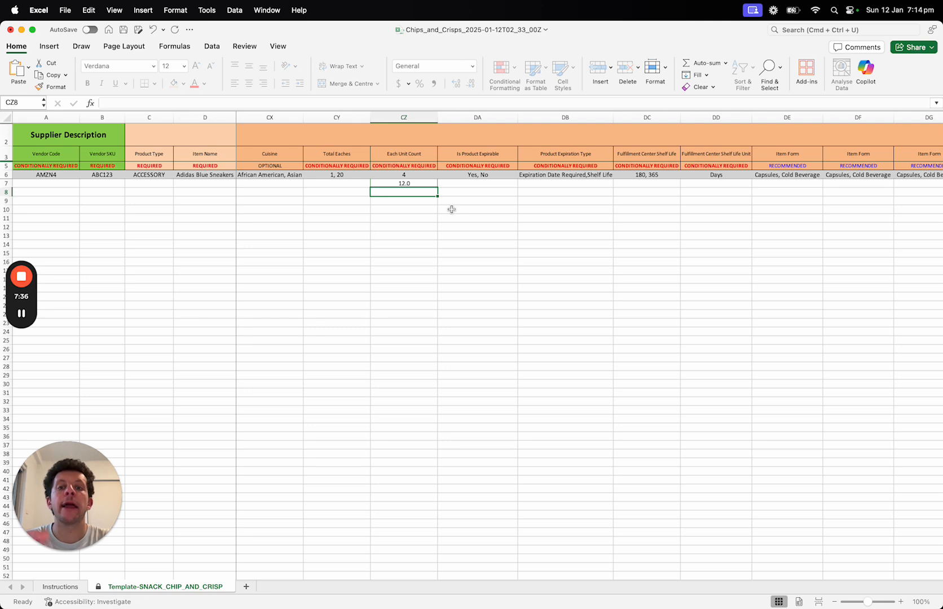
pyautogui.click(416, 183)
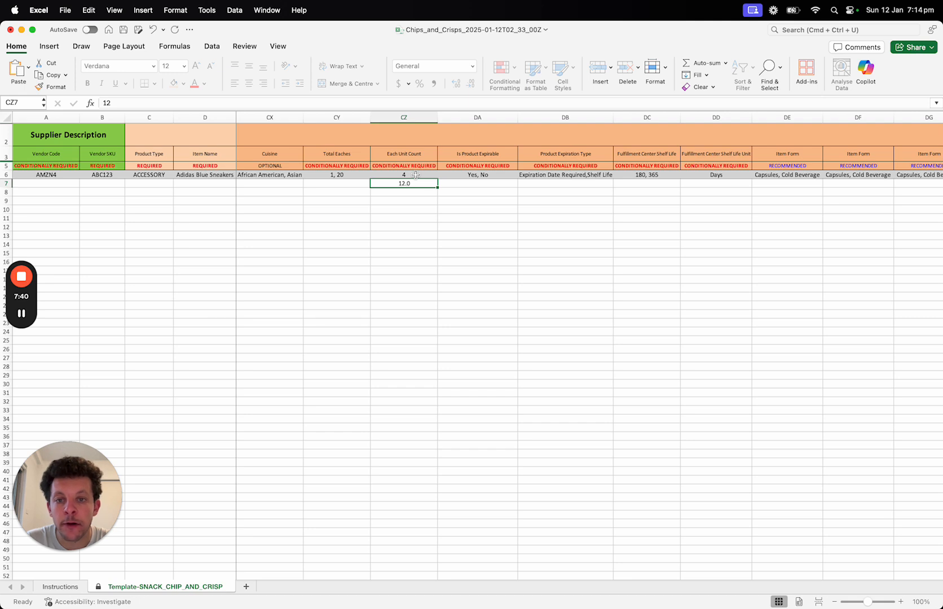
# Step: Set Is Product Expirable to Yes in row 7
pyautogui.click(485, 186)
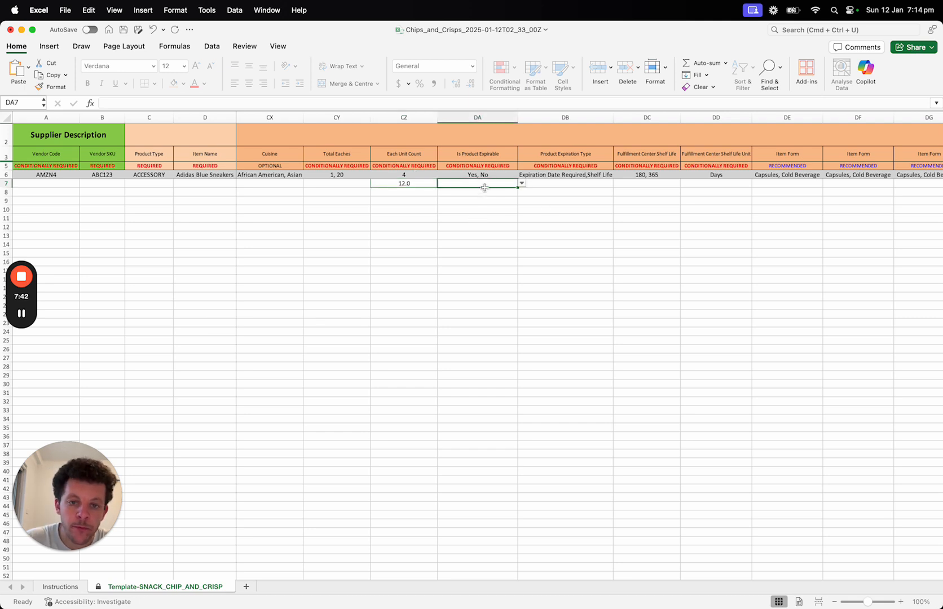
pyautogui.write('Yes')
pyautogui.press('Return')
pyautogui.hscroll(2, 495, 220)
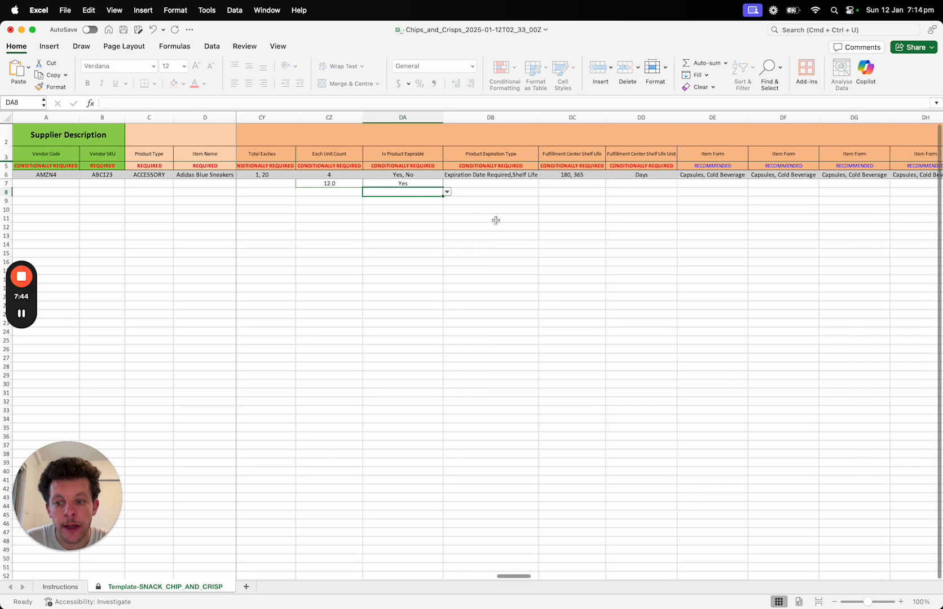
pyautogui.hscroll(1, 496, 220)
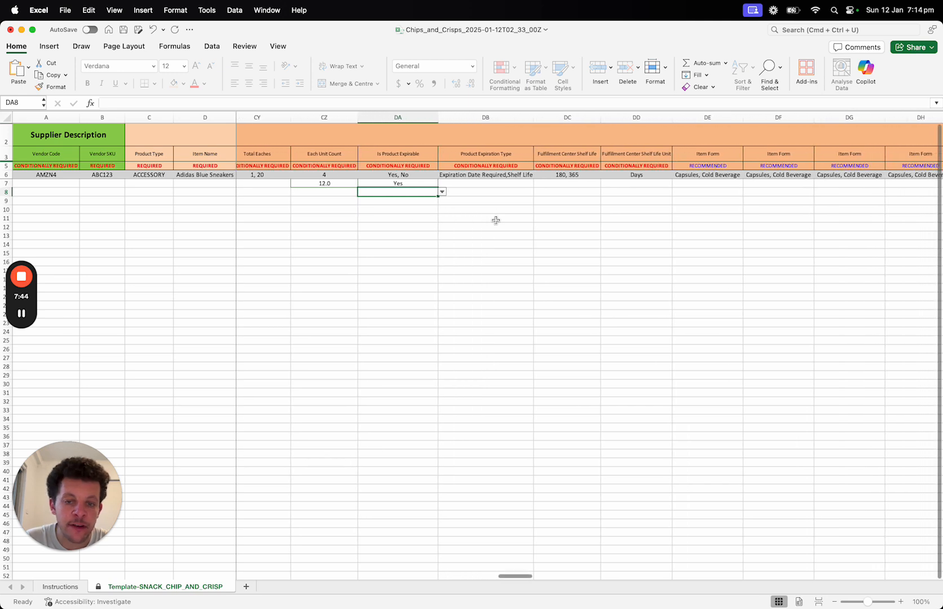
# Step: Set the Product Expiration Type in row 7 to Expiration On Package
pyautogui.click(424, 184)
pyautogui.press('Right')
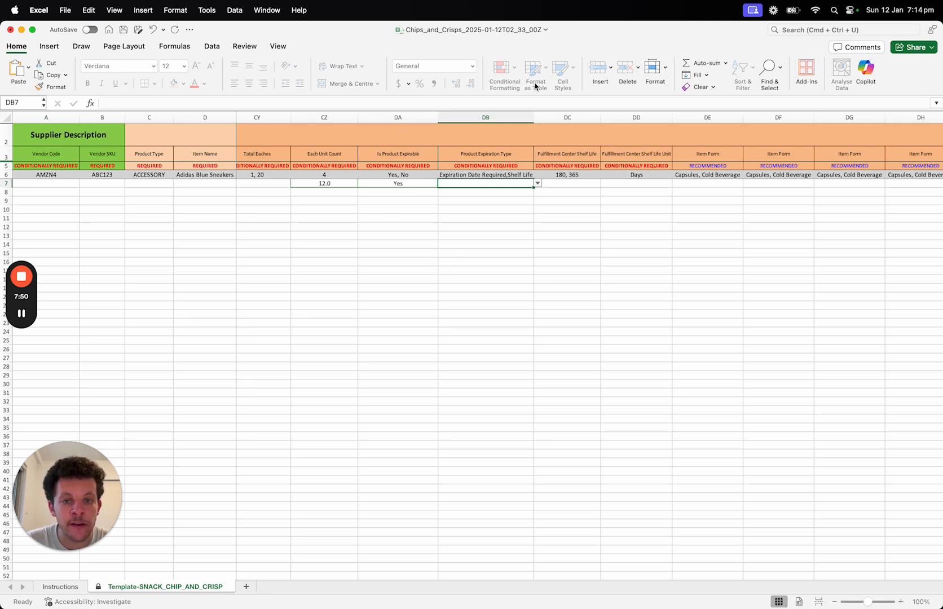
pyautogui.press('Right')
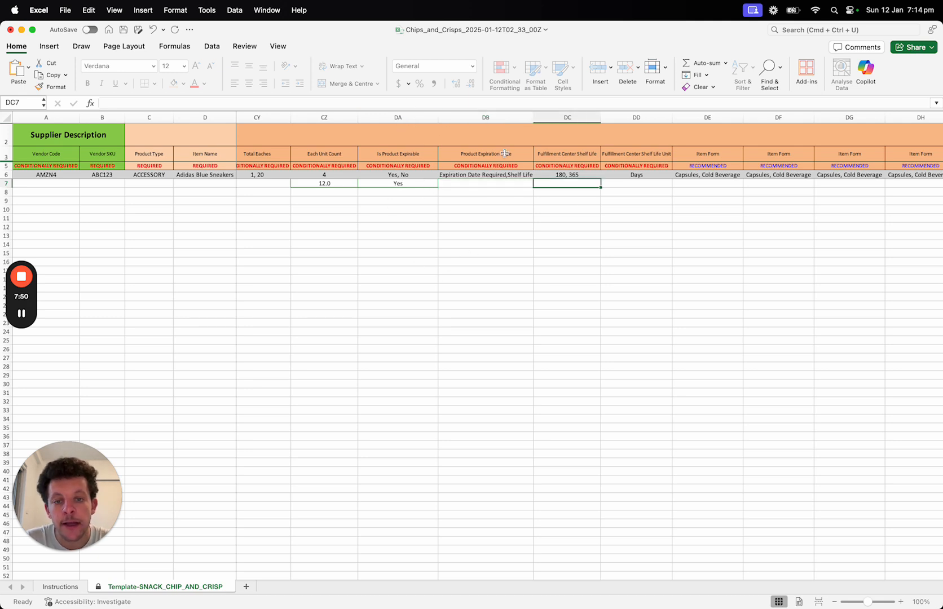
pyautogui.click(528, 184)
pyautogui.hscroll(3, 581, 200)
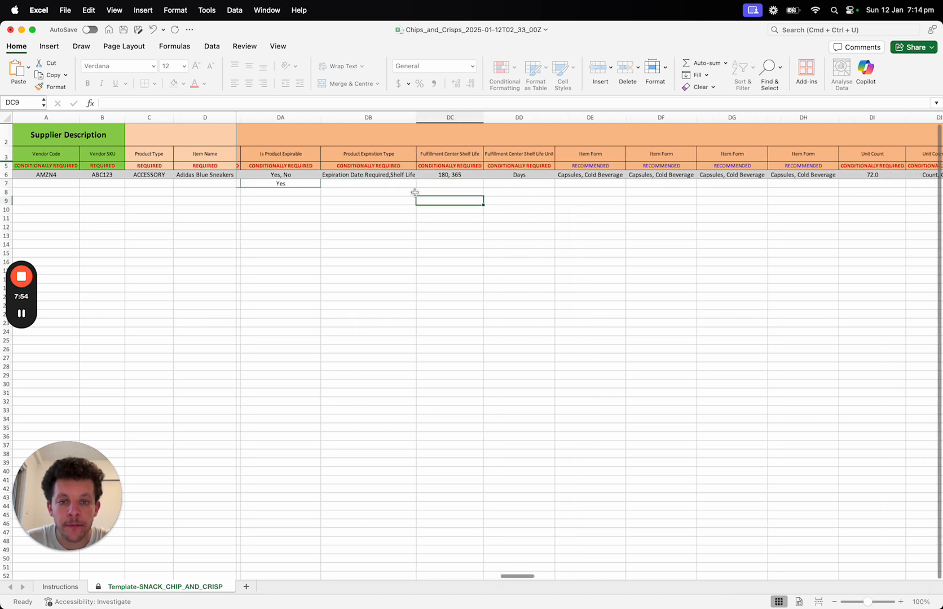
pyautogui.click(420, 184)
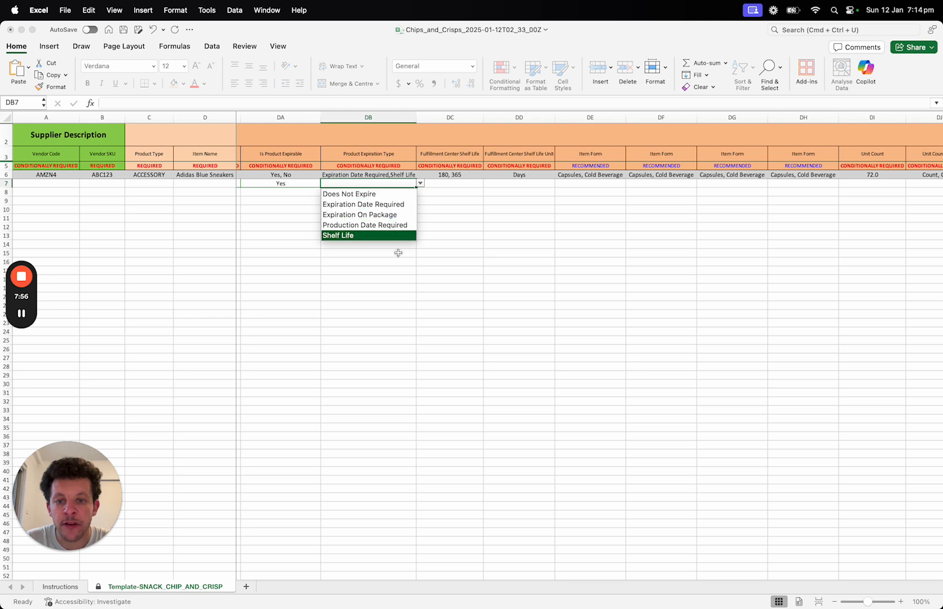
pyautogui.click(384, 225)
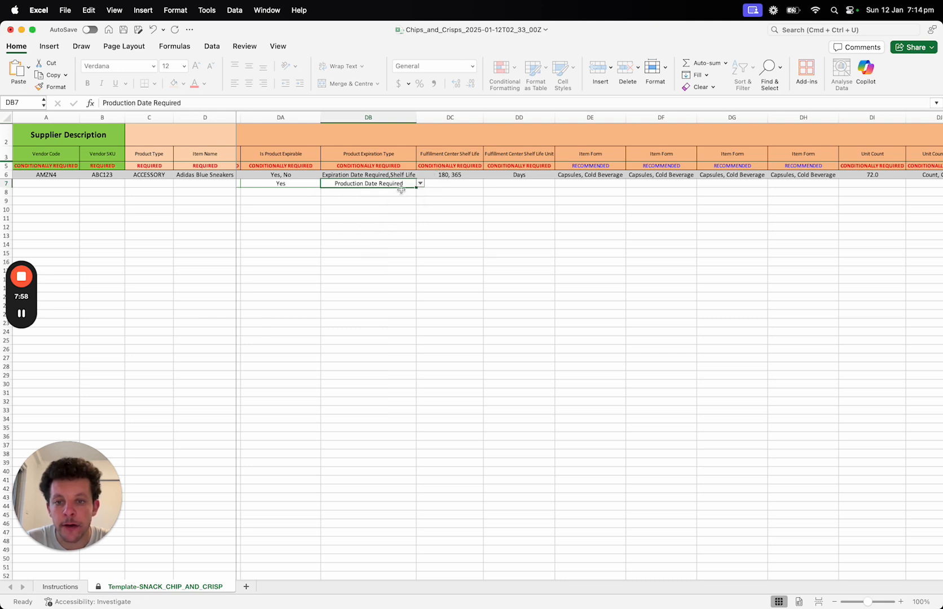
pyautogui.click(420, 183)
pyautogui.press('Tab')
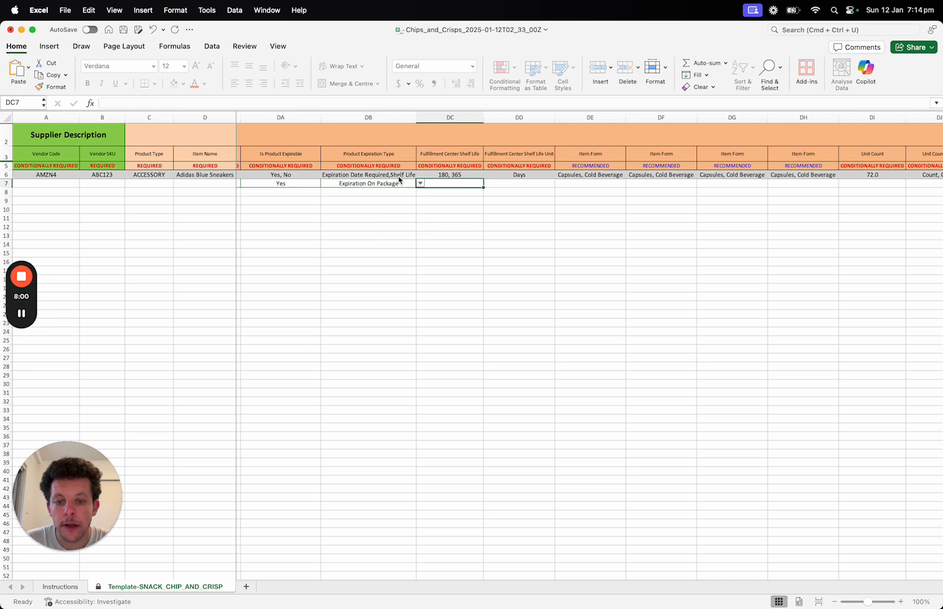
# Step: Enter a Fulfillment Center Shelf Life of 365 with the unit Days in row 7
pyautogui.write('365')
pyautogui.press('Return')
pyautogui.press('Tab')
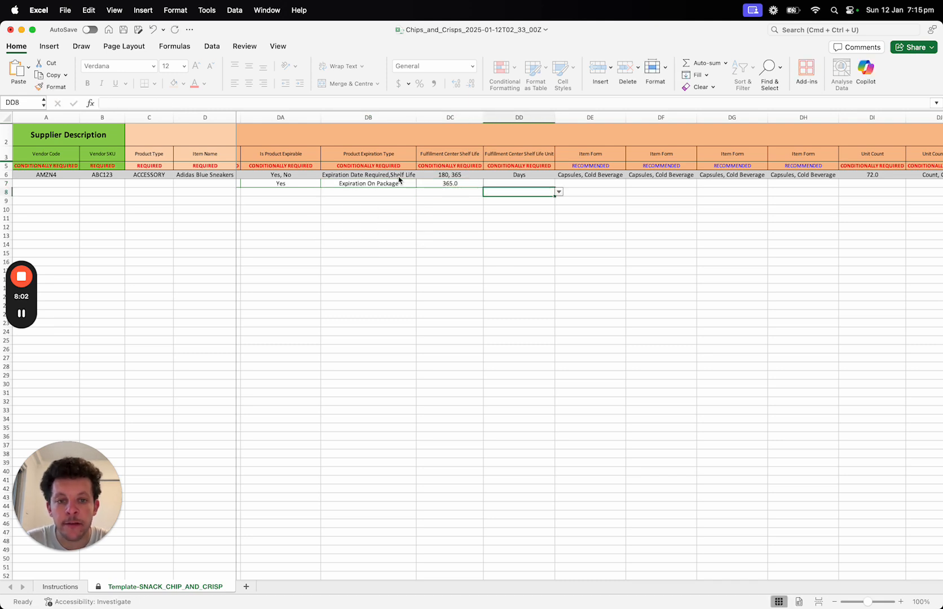
pyautogui.click(510, 181)
pyautogui.write('Days')
pyautogui.press('Return')
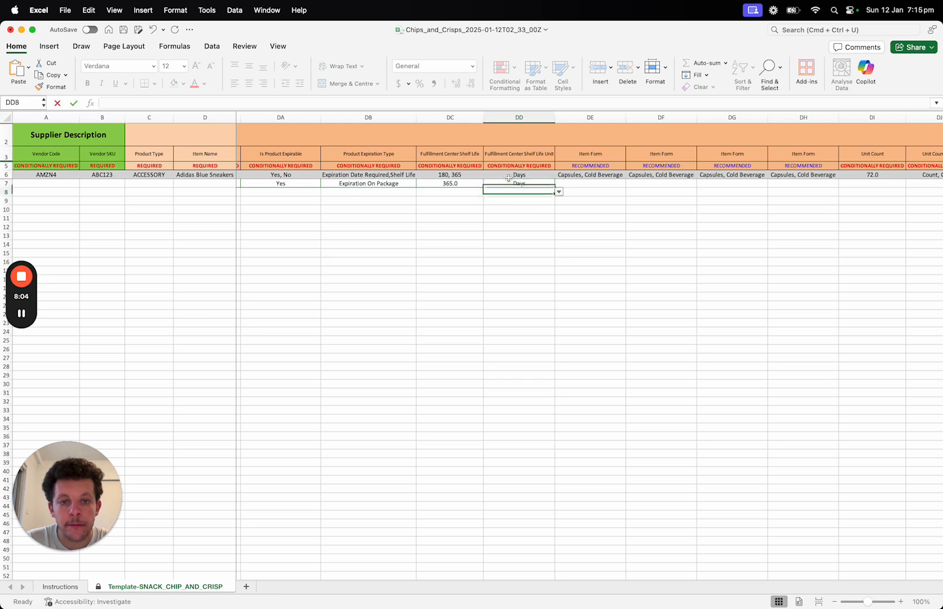
# Step: Go past the recommended Item Form columns and select the whole Unit Count column
pyautogui.press('Tab')
pyautogui.hscroll(5, 632, 223)
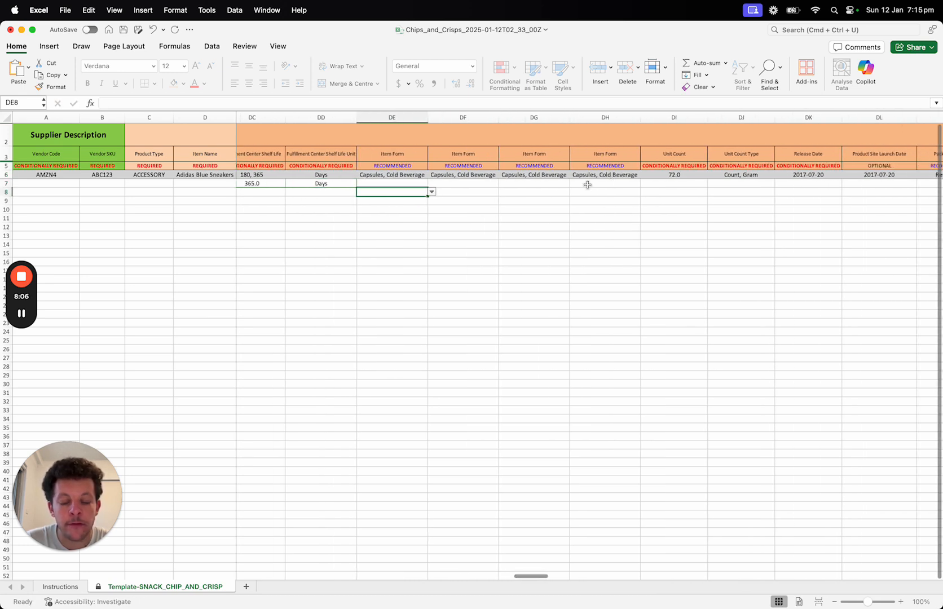
pyautogui.hscroll(2, 666, 186)
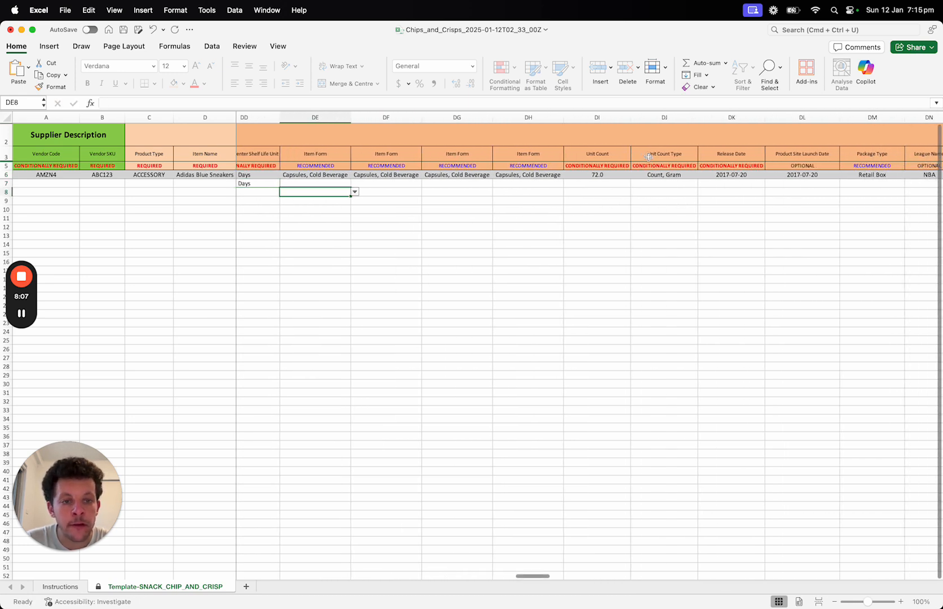
pyautogui.click(603, 118)
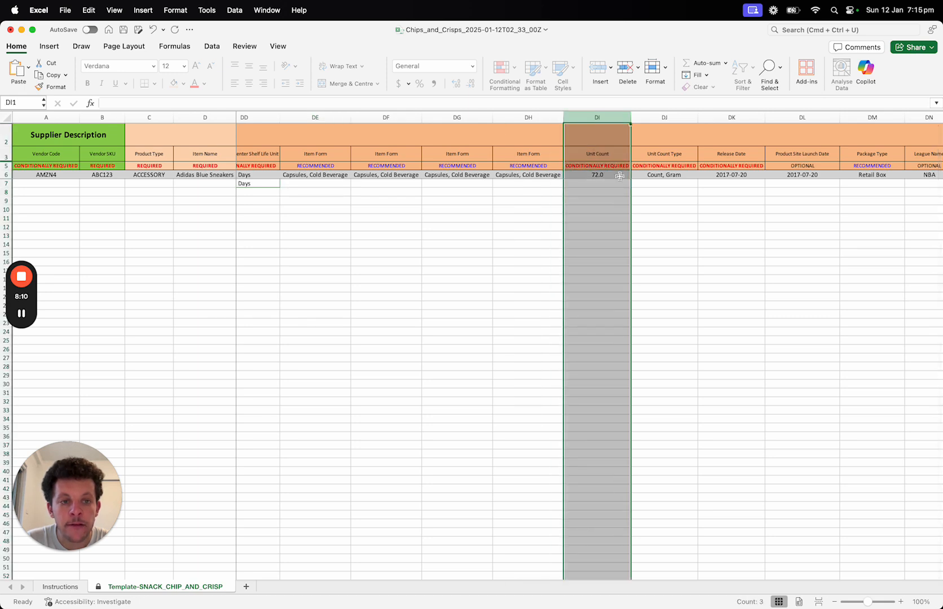
# Step: Enter a Unit Count of 200 with the Unit Count Type gram in row 7
pyautogui.click(635, 190)
pyautogui.press('Right')
pyautogui.hscroll(2, 677, 204)
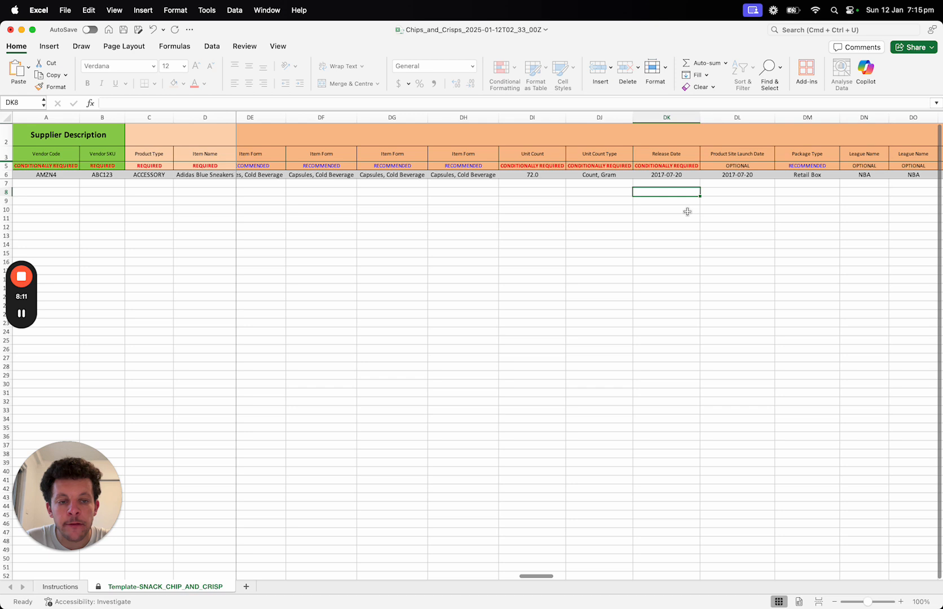
pyautogui.click(554, 185)
pyautogui.press('Right')
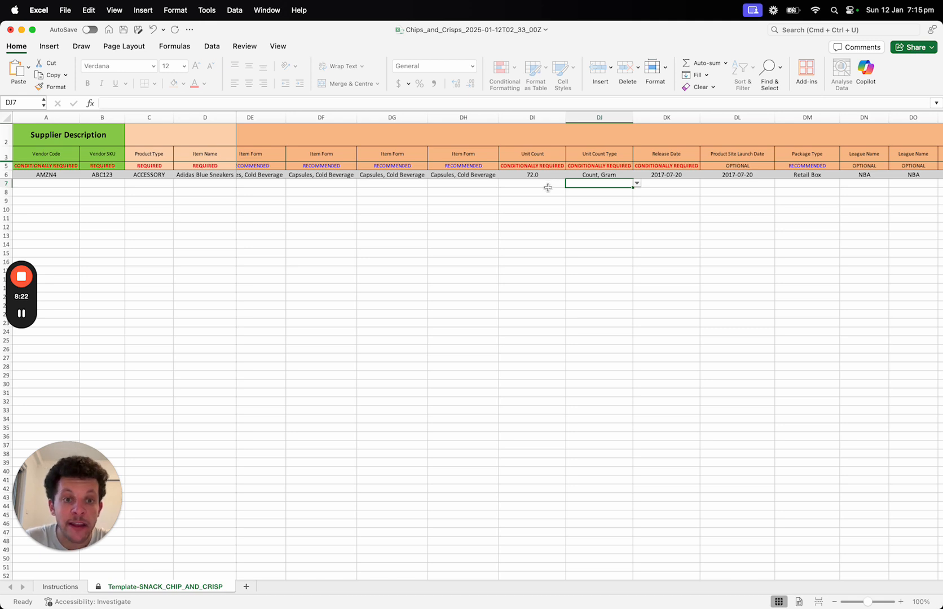
pyautogui.click(548, 187)
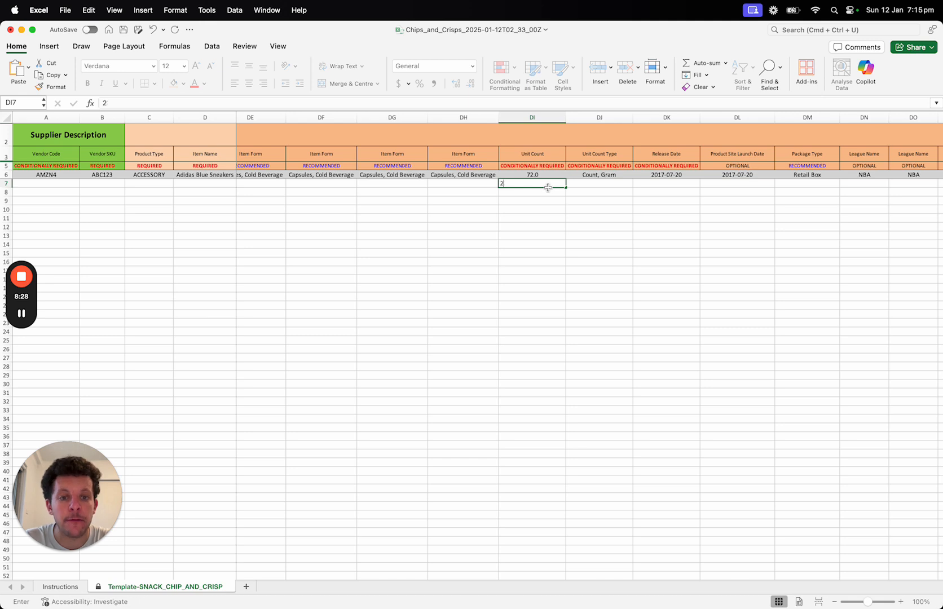
pyautogui.write('200')
pyautogui.press('Tab')
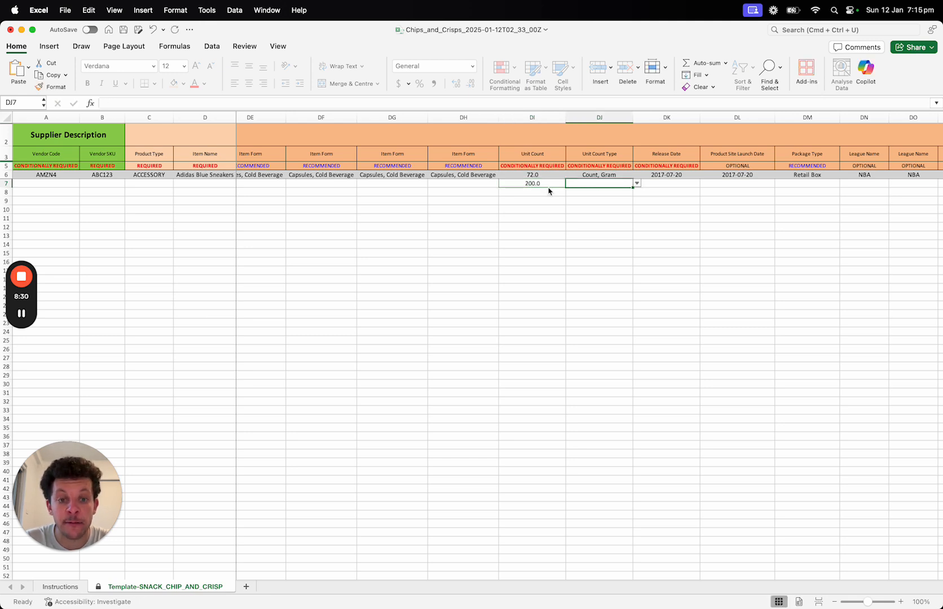
pyautogui.write('gram')
pyautogui.press('Return')
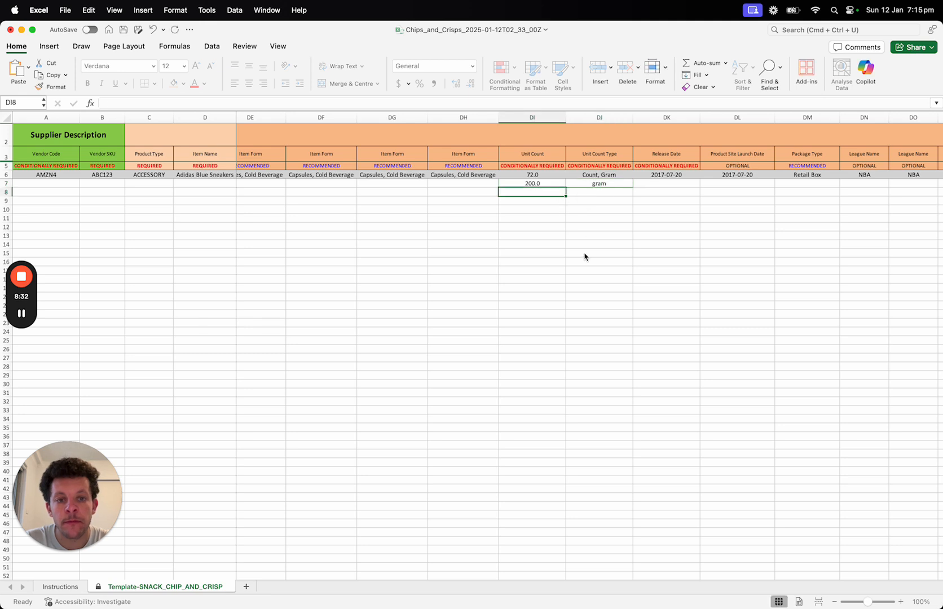
# Step: Check the unit options offered for Unit Count Type in row 7 against the Unit Count entry
pyautogui.click(602, 185)
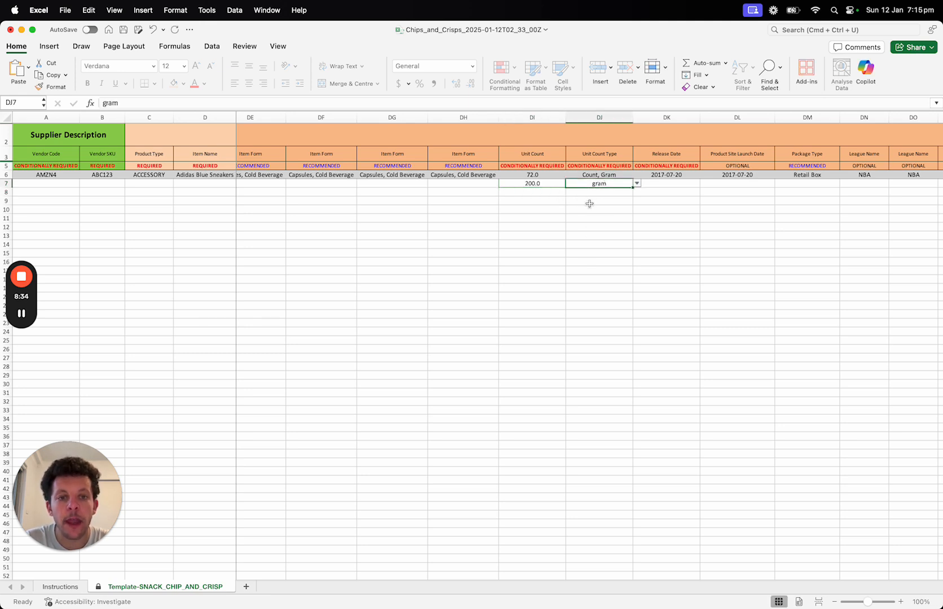
pyautogui.click(637, 183)
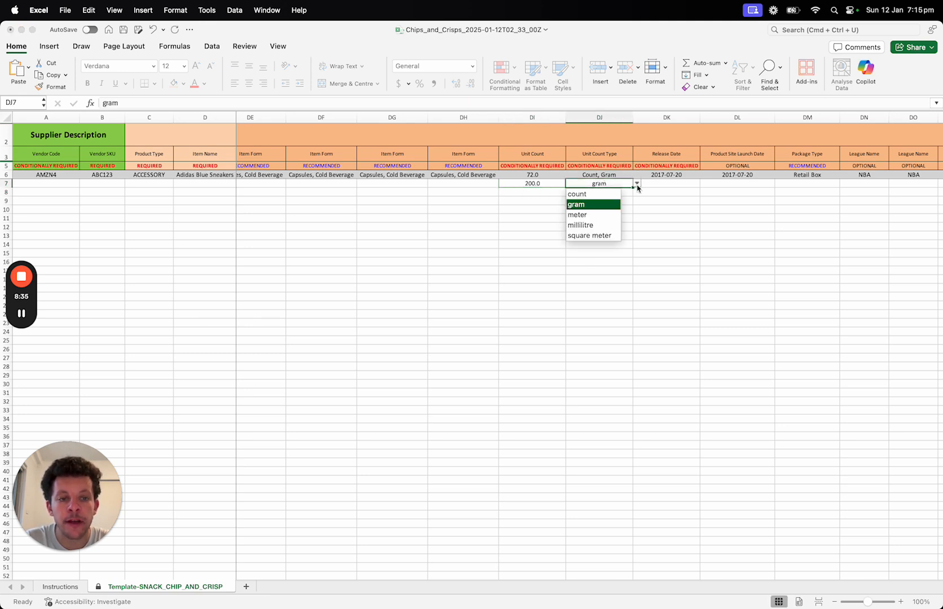
pyautogui.click(545, 184)
pyautogui.click(545, 184)
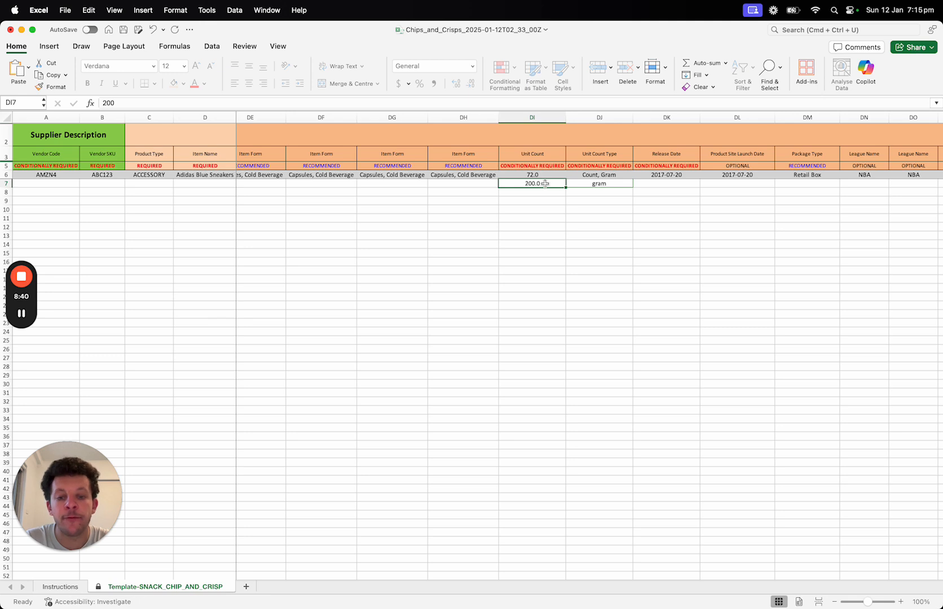
pyautogui.click(585, 185)
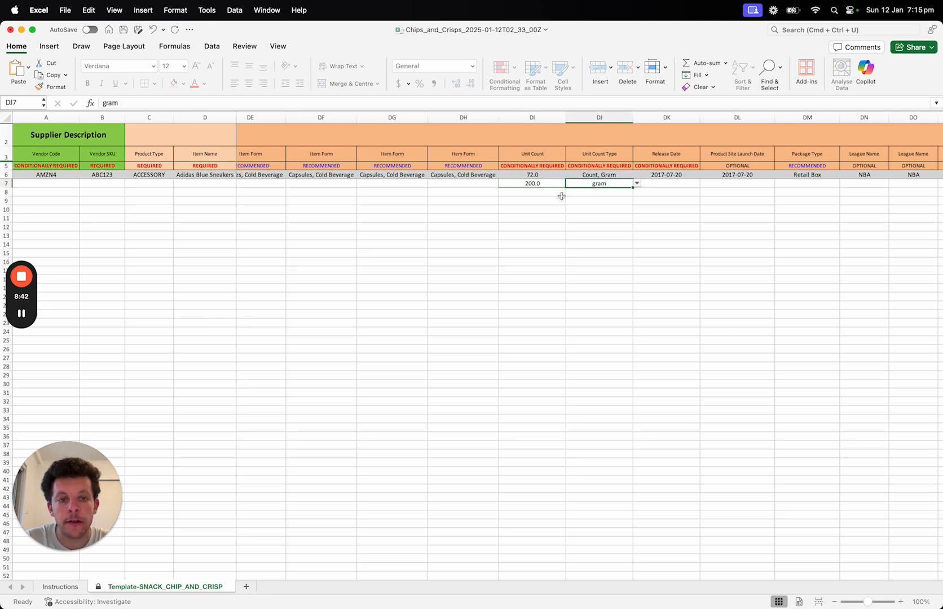
pyautogui.write('1')
pyautogui.click(544, 185)
pyautogui.press('Escape')
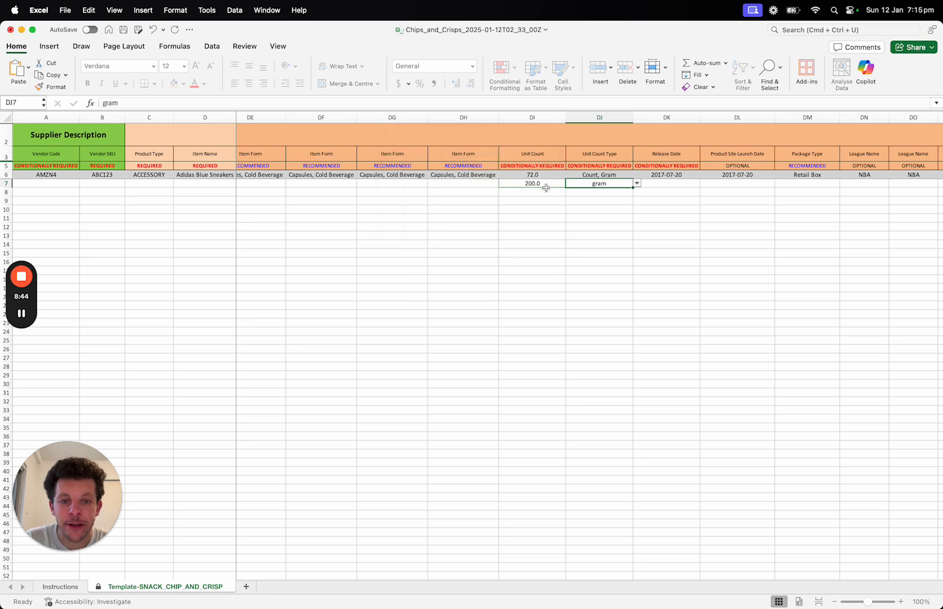
# Step: Change row 7 to a Unit Count of 1 with the Unit Count Type count
pyautogui.click(544, 185)
pyautogui.write('1')
pyautogui.click(631, 185)
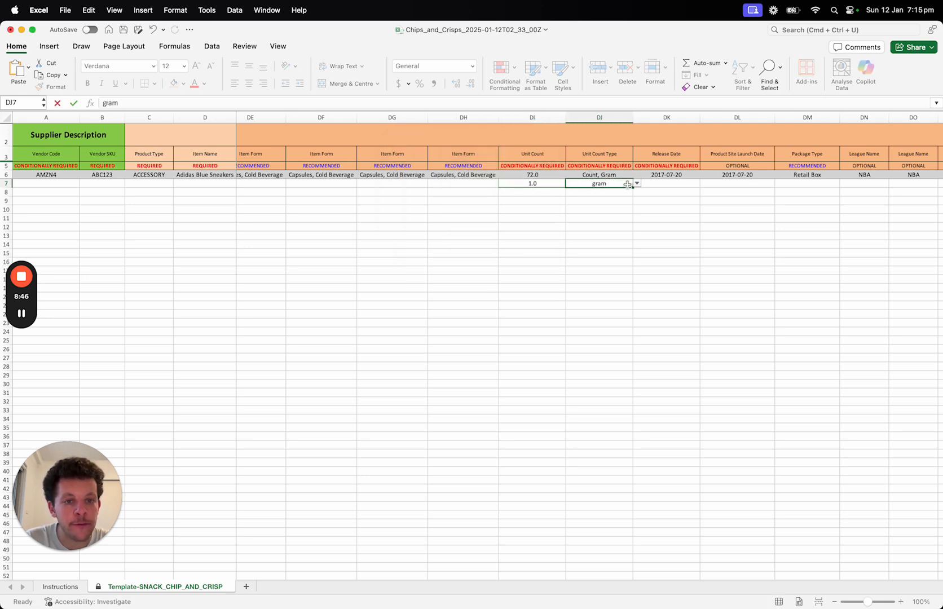
pyautogui.click(636, 184)
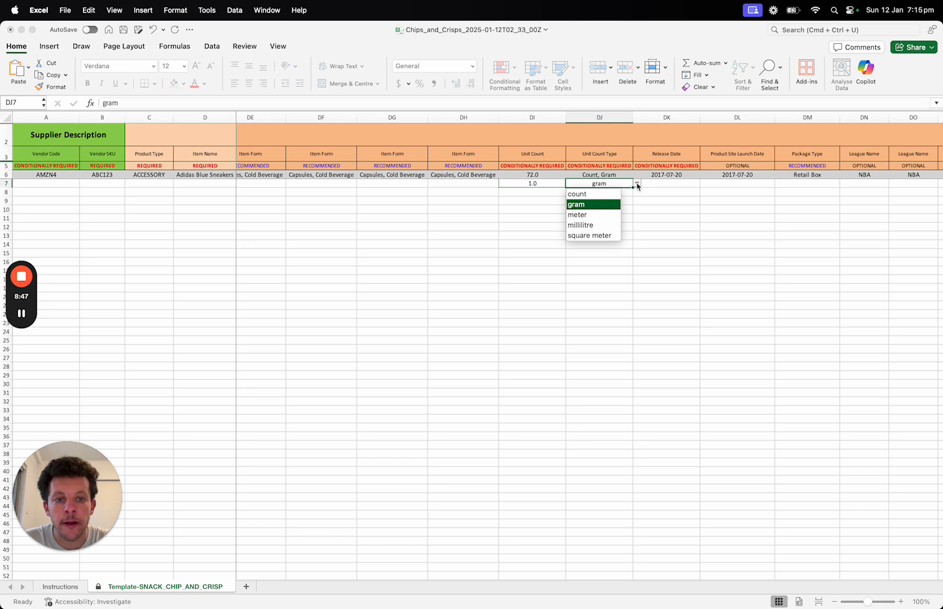
pyautogui.click(576, 195)
pyautogui.click(531, 186)
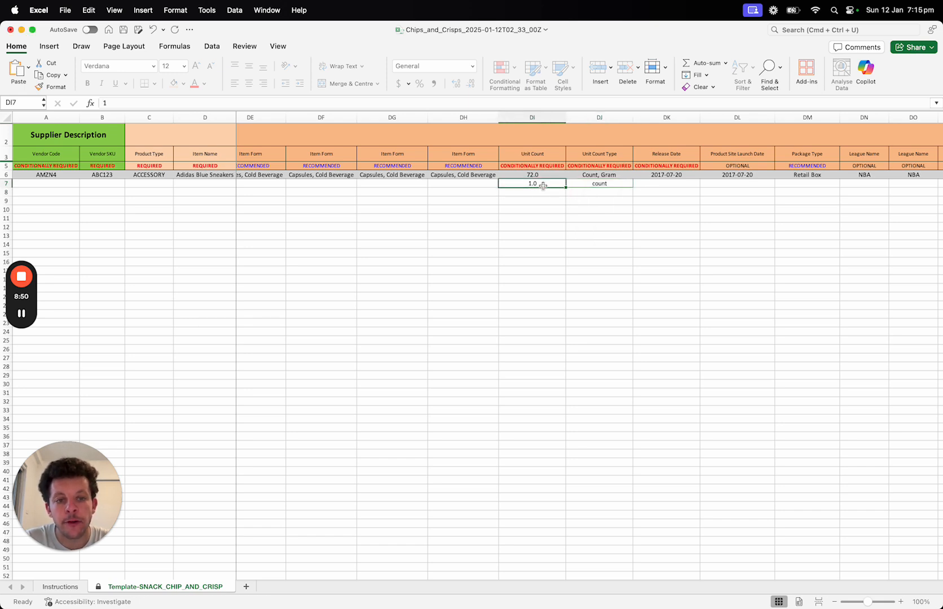
# Step: Review the alternatives to count in the row 7 Unit Count Type list, leaving the selection as is
pyautogui.click(593, 182)
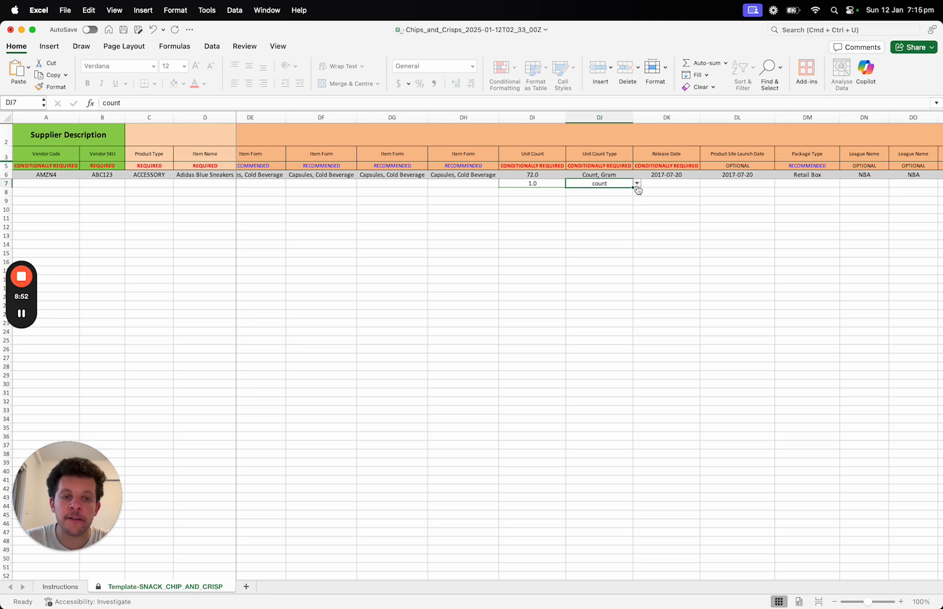
pyautogui.click(636, 185)
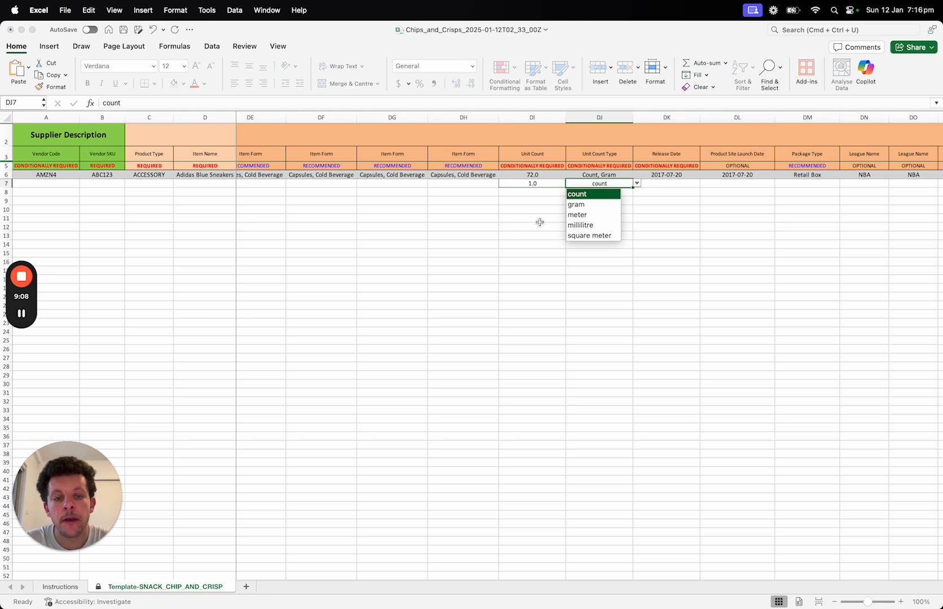
pyautogui.press('Escape')
pyautogui.click(558, 184)
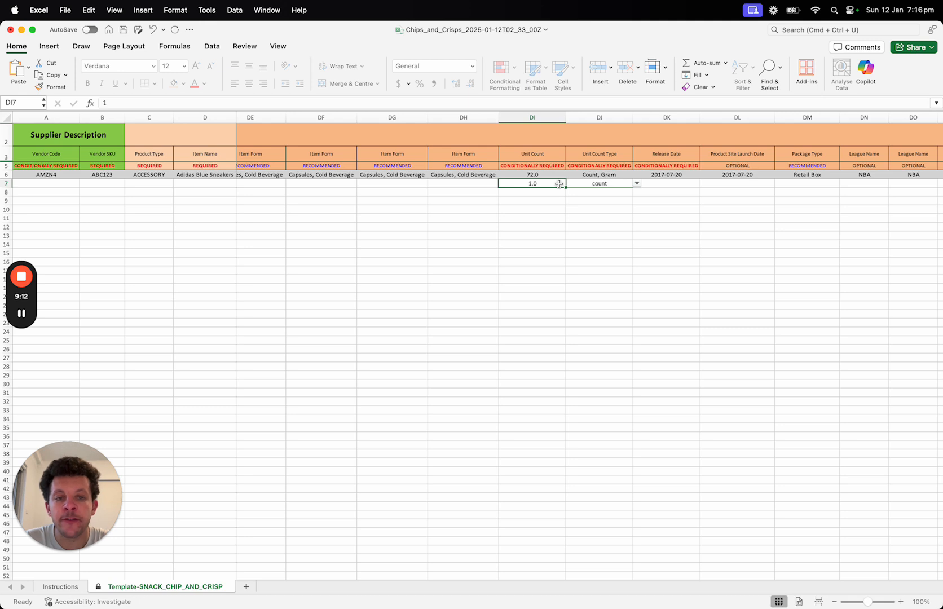
pyautogui.press('Tab')
pyautogui.click(485, 184)
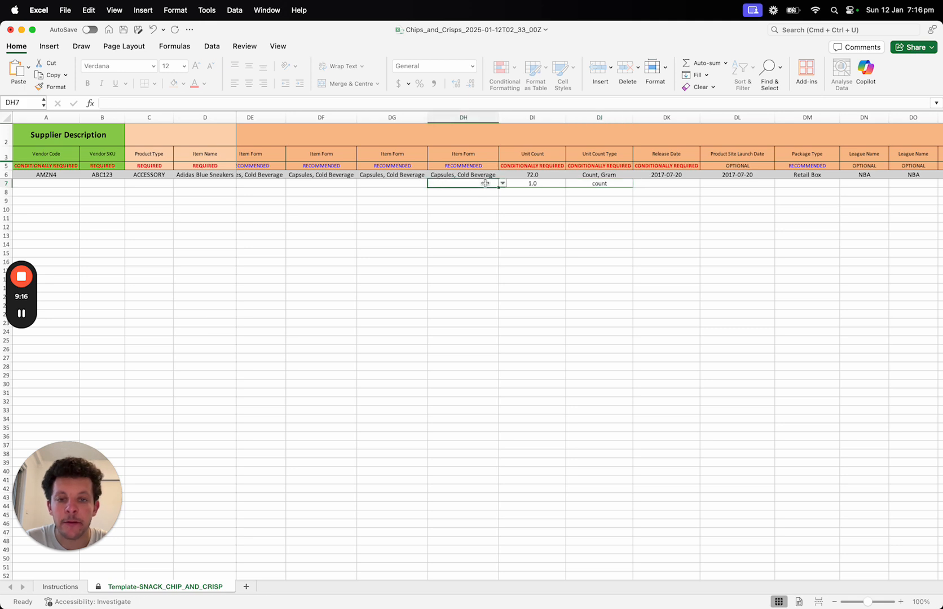
# Step: Calculate the total grams with the formula =12*100 in the spare cell DI11
pyautogui.click(533, 218)
pyautogui.write('12')
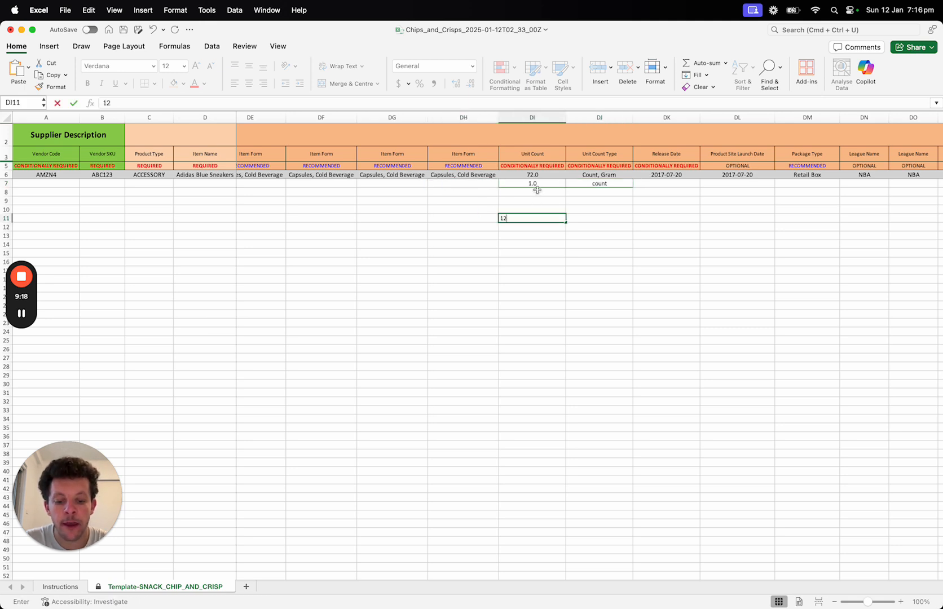
pyautogui.press('BackSpace')
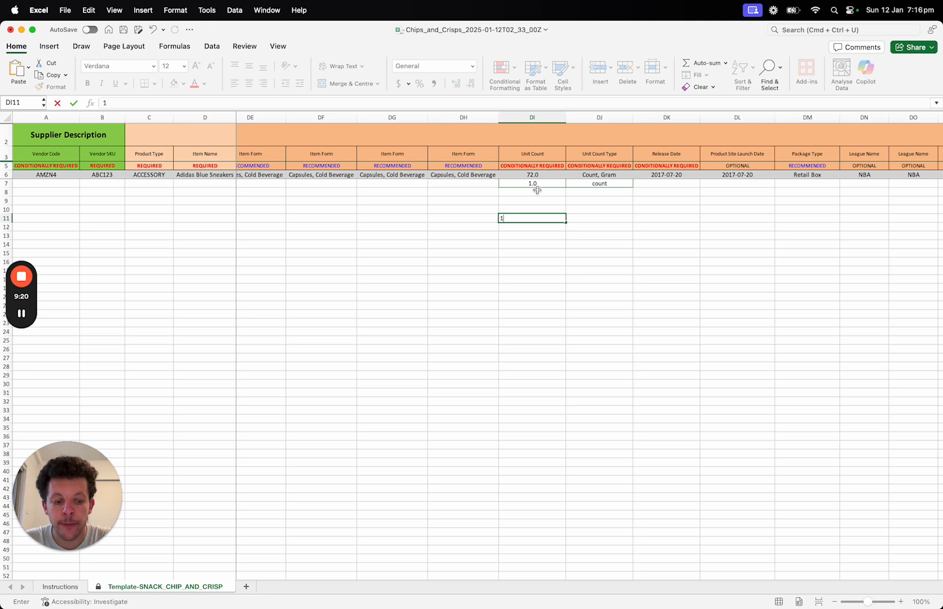
pyautogui.write('=12&')
pyautogui.press('BackSpace')
pyautogui.write('*')
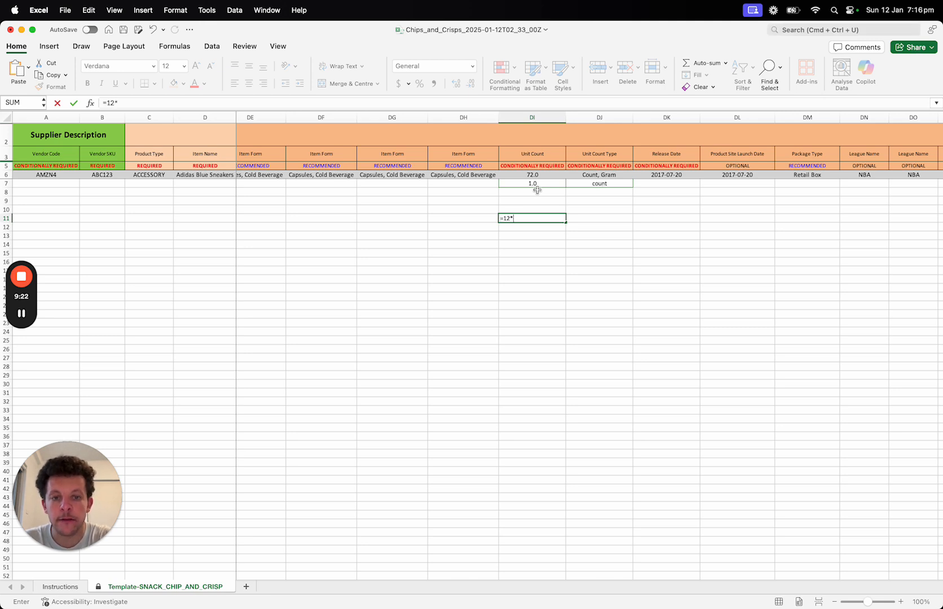
pyautogui.write('100')
pyautogui.press('Return')
# Step: Set the row 7 Unit Count to 1200 and its Unit Count Type to gram
pyautogui.click(537, 183)
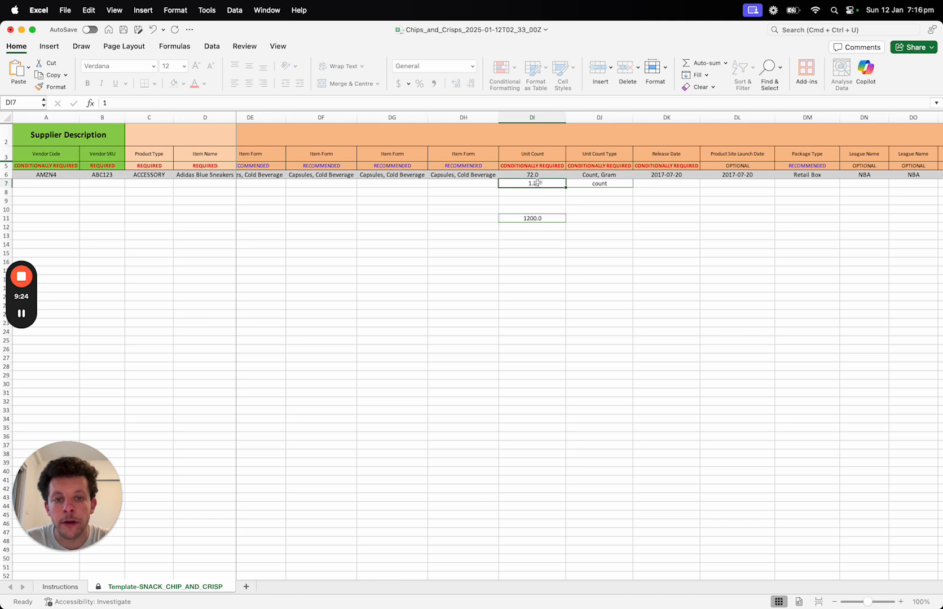
pyautogui.write('1200')
pyautogui.press('Tab')
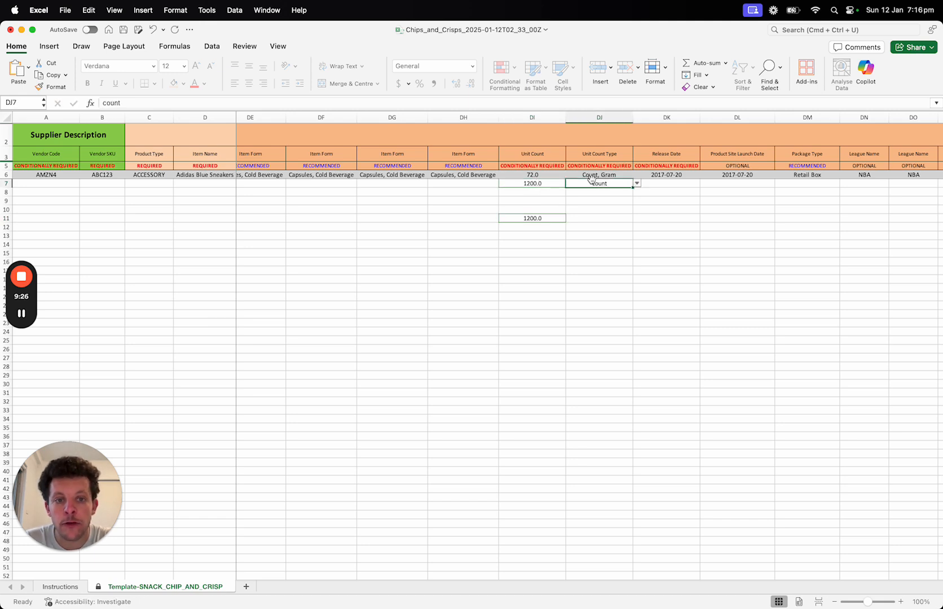
pyautogui.write('Gram')
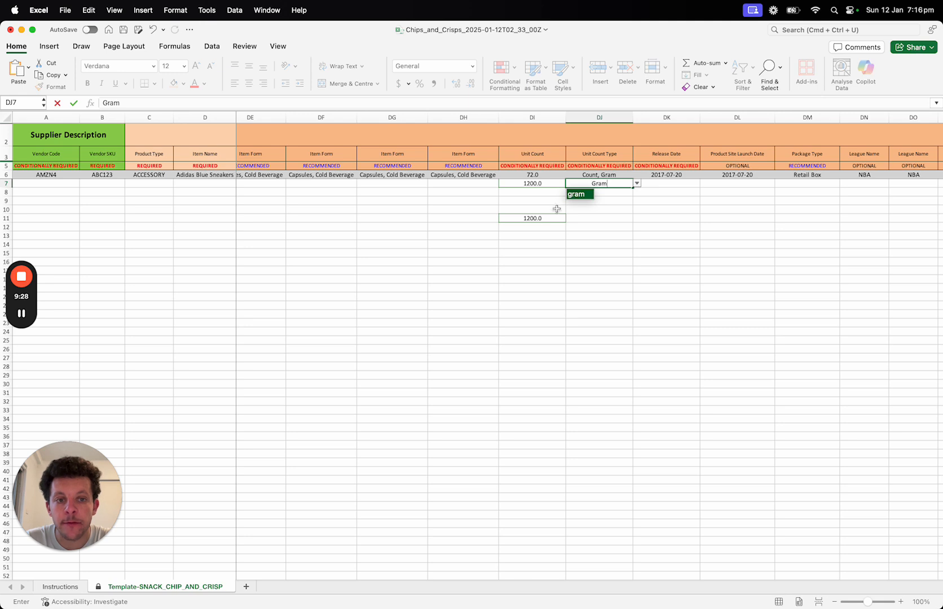
pyautogui.press('Return')
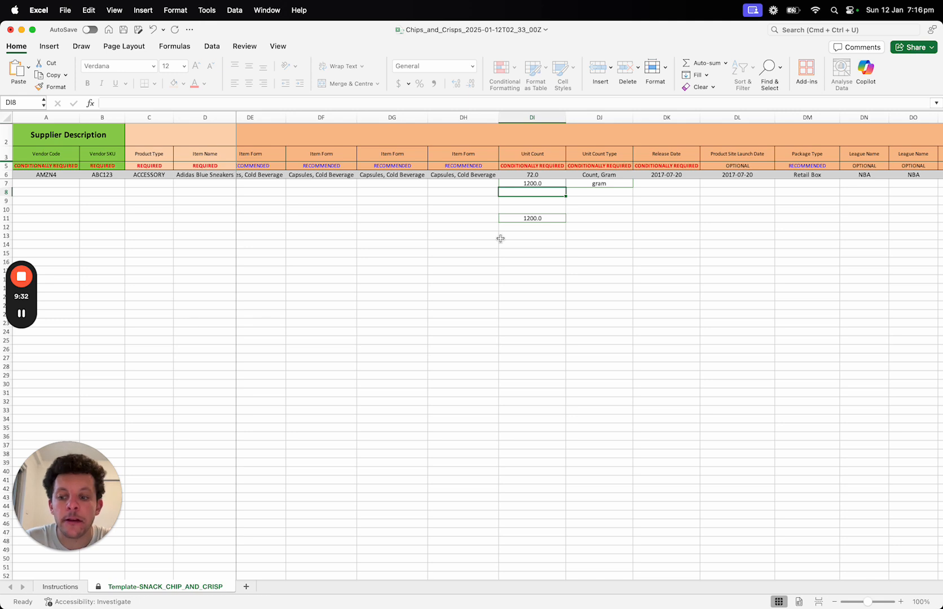
# Step: Clear the scratch calculation from cell DI11
pyautogui.click(535, 218)
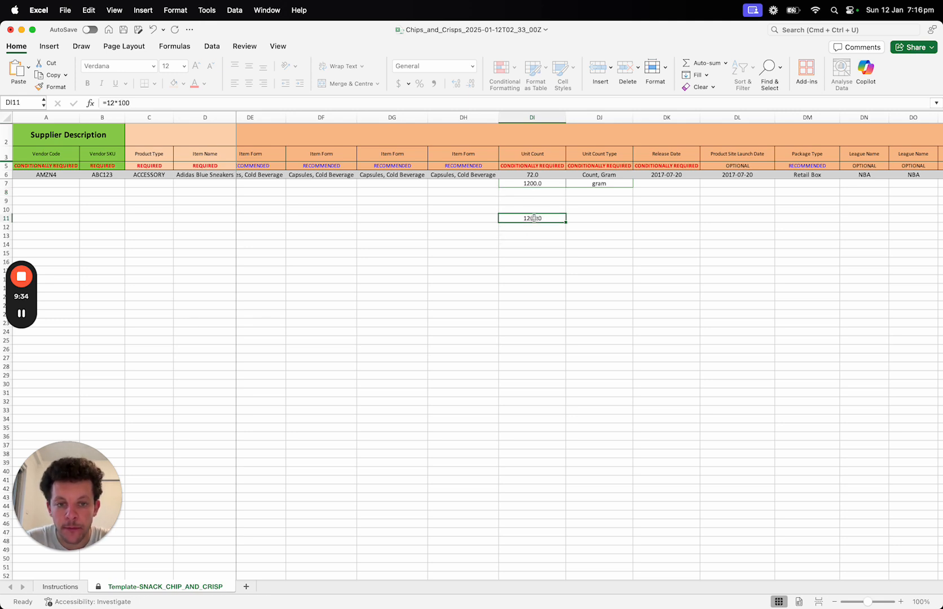
pyautogui.press('Delete')
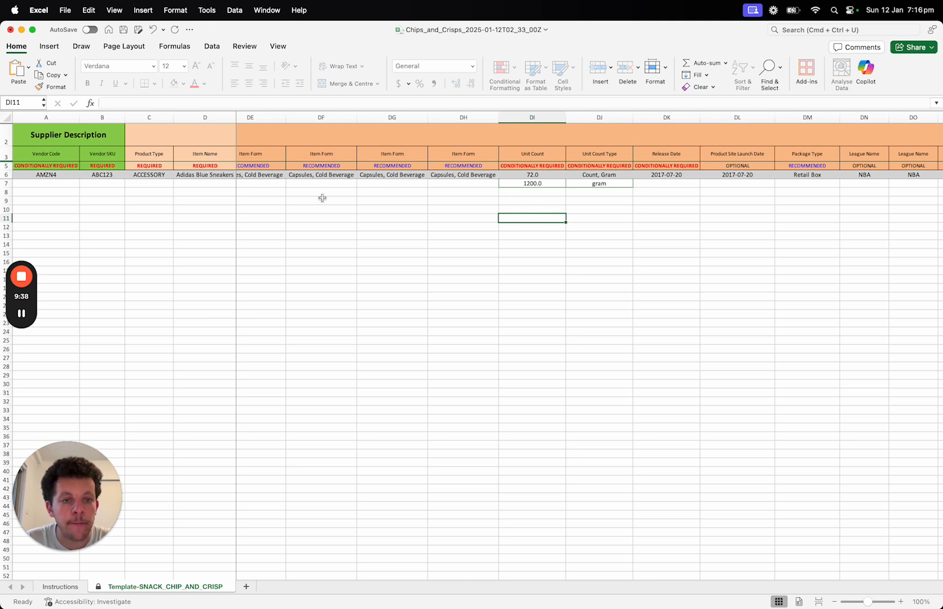
pyautogui.press('Right')
# Step: Select the Release Date cell in row 7 to examine that column's requirement and example format
pyautogui.hscroll(2, 600, 242)
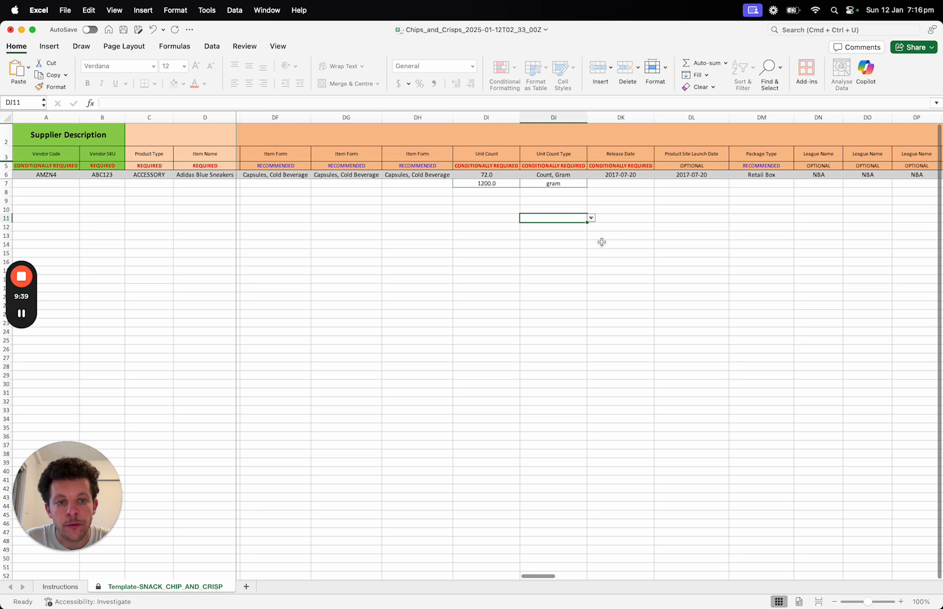
pyautogui.click(608, 184)
pyautogui.hscroll(3, 650, 211)
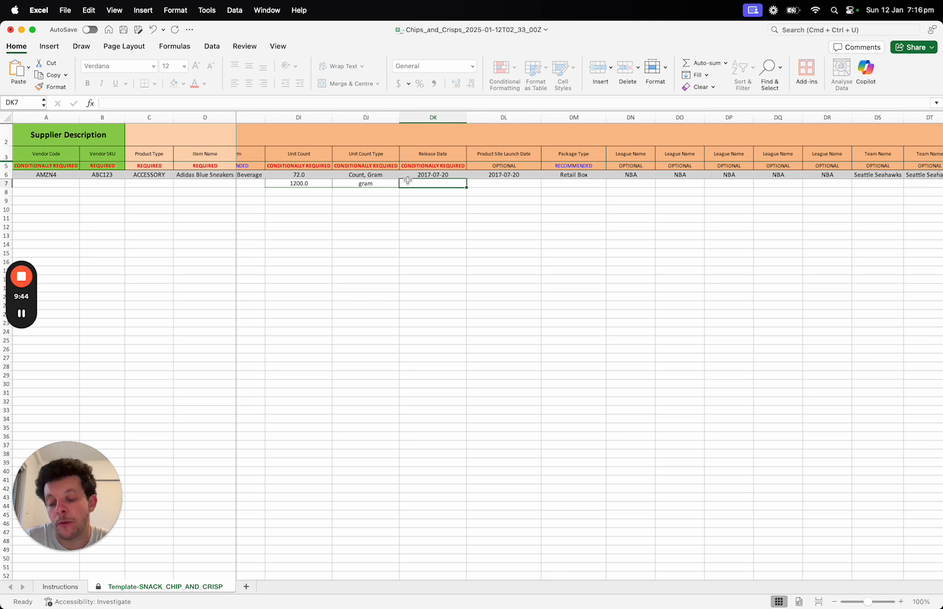
# Step: Examine the remaining columns through Master Pack dimensions to the Variations section, selecting Parentage Level, Child Relationship Type and Variation Theme Name
pyautogui.hscroll(10, 478, 196)
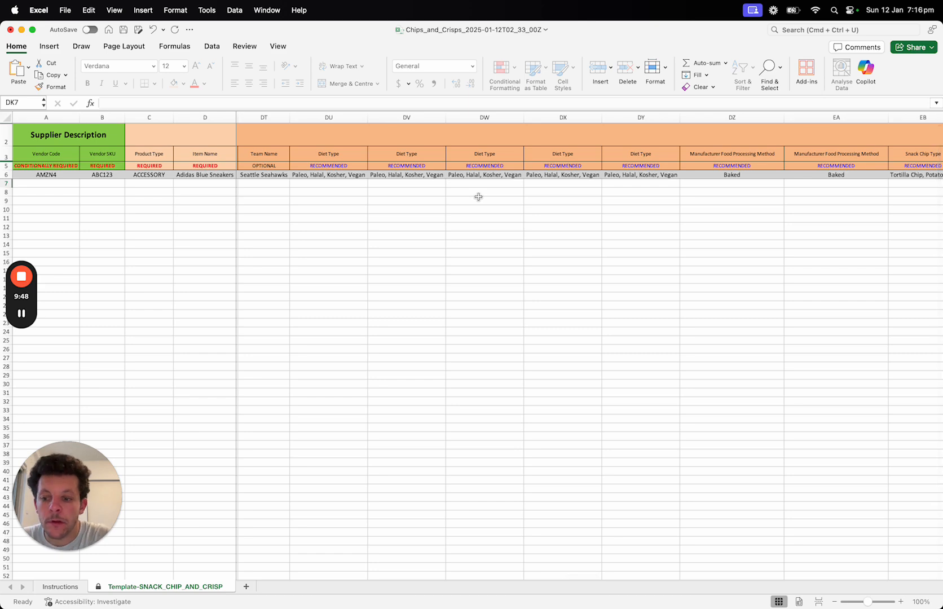
pyautogui.hscroll(1, 532, 199)
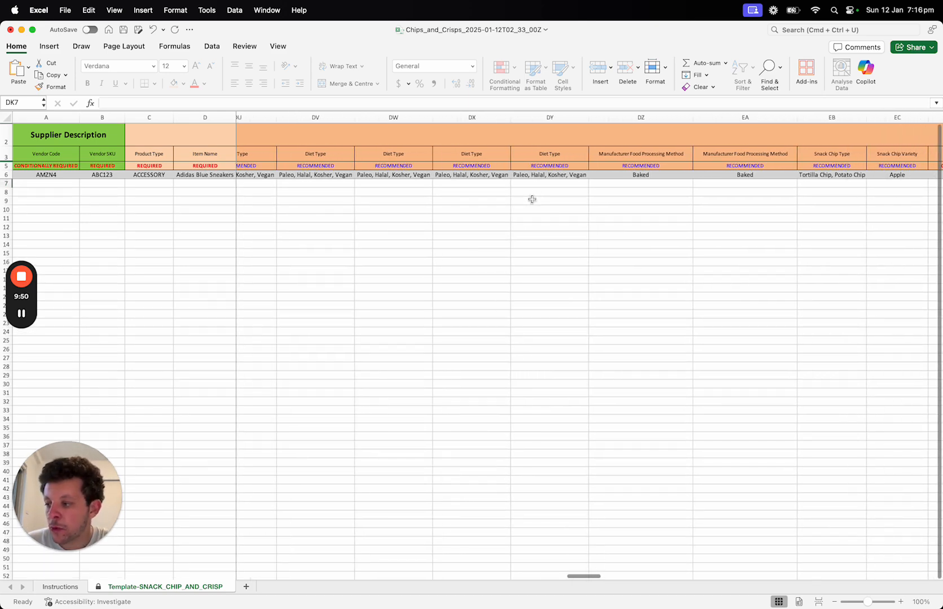
pyautogui.hscroll(9, 602, 255)
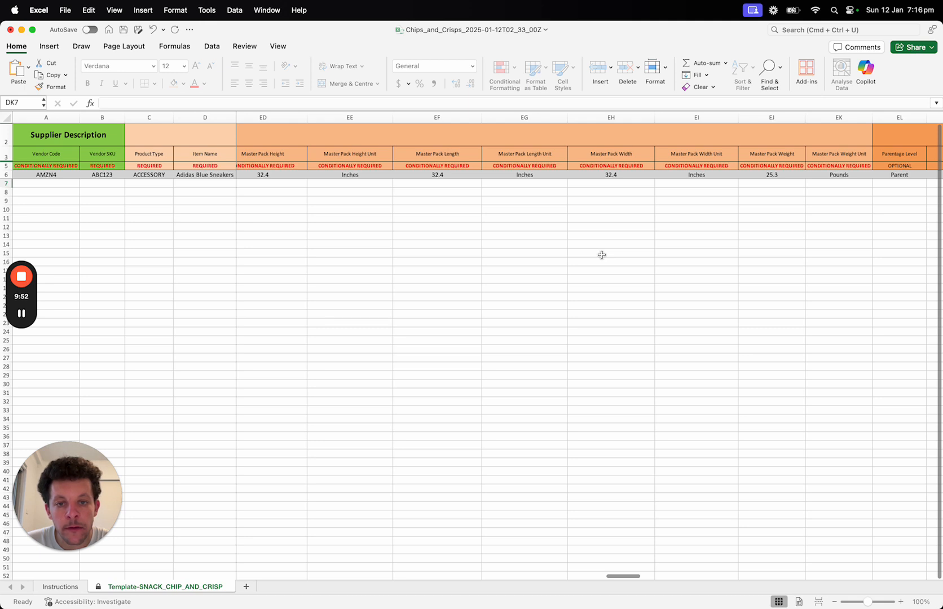
pyautogui.hscroll(4, 602, 255)
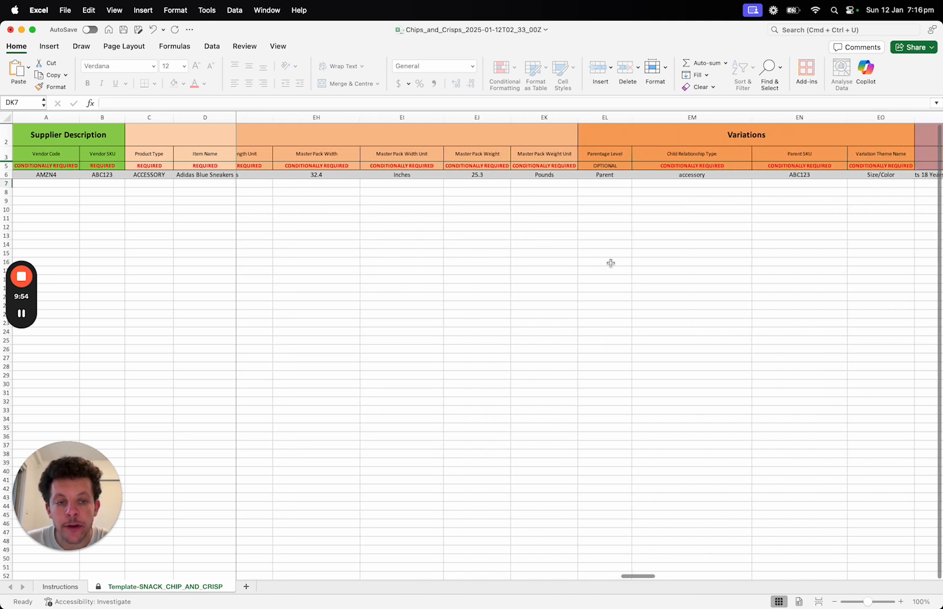
pyautogui.hscroll(4, 626, 226)
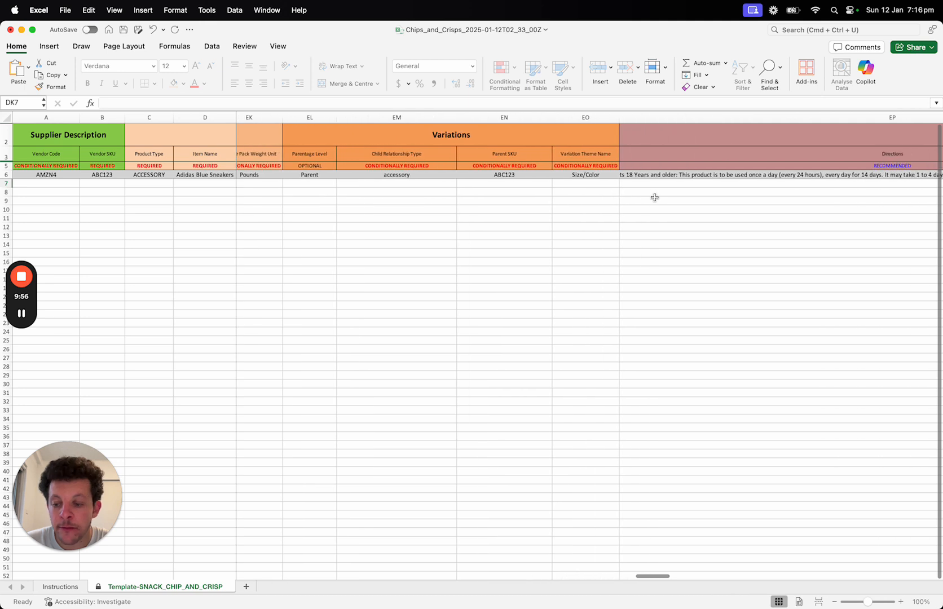
pyautogui.hscroll(-2, 655, 197)
pyautogui.moveTo(400, 118); pyautogui.dragTo(522, 118)
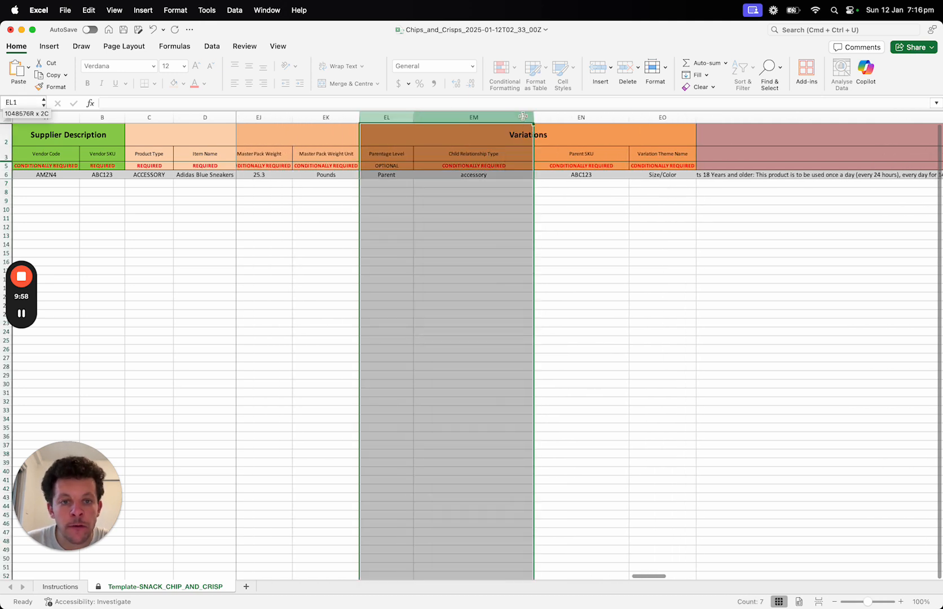
pyautogui.click(650, 119)
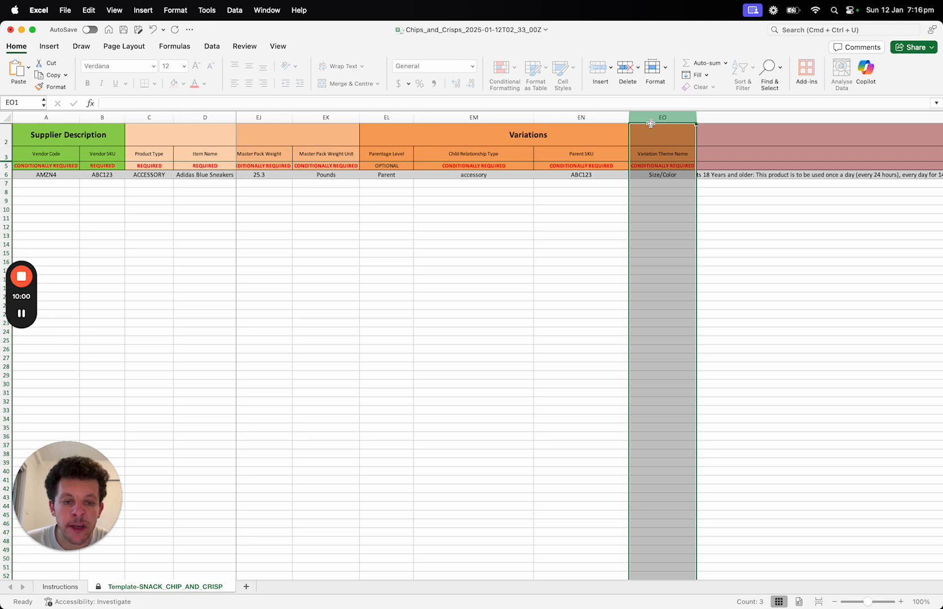
# Step: Set the row 7 Country of Origin to Australia
pyautogui.press('Left')
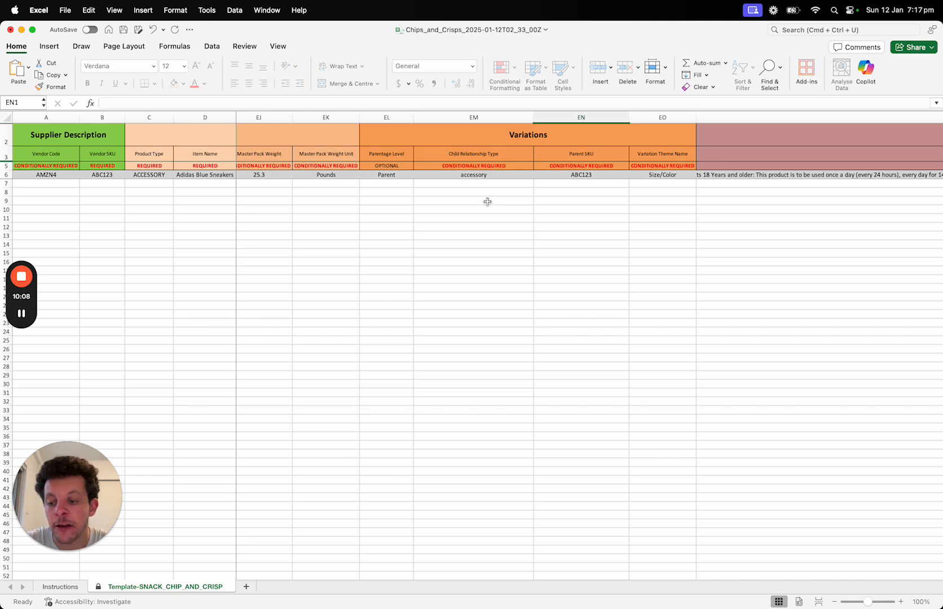
pyautogui.click(464, 191)
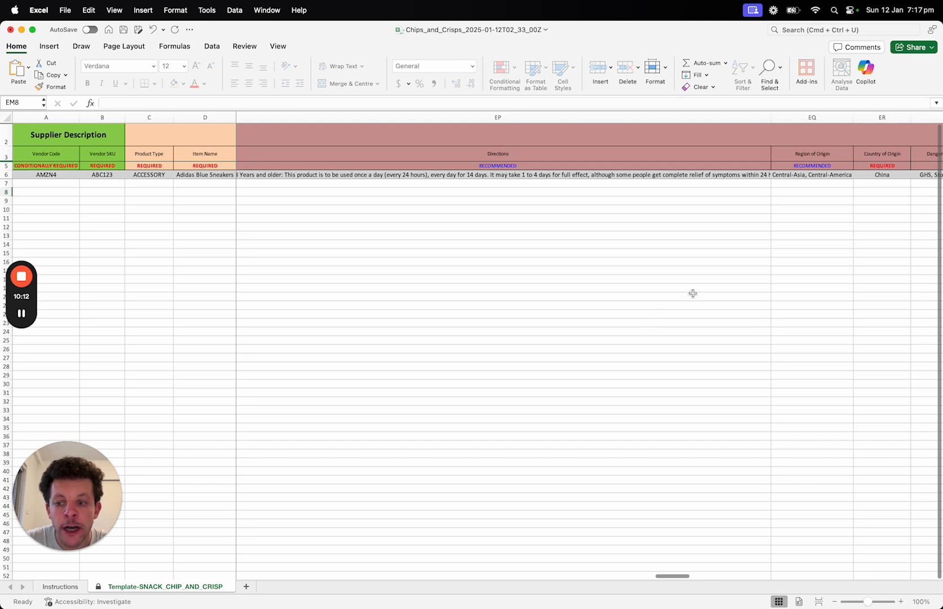
pyautogui.hscroll(10, 693, 293)
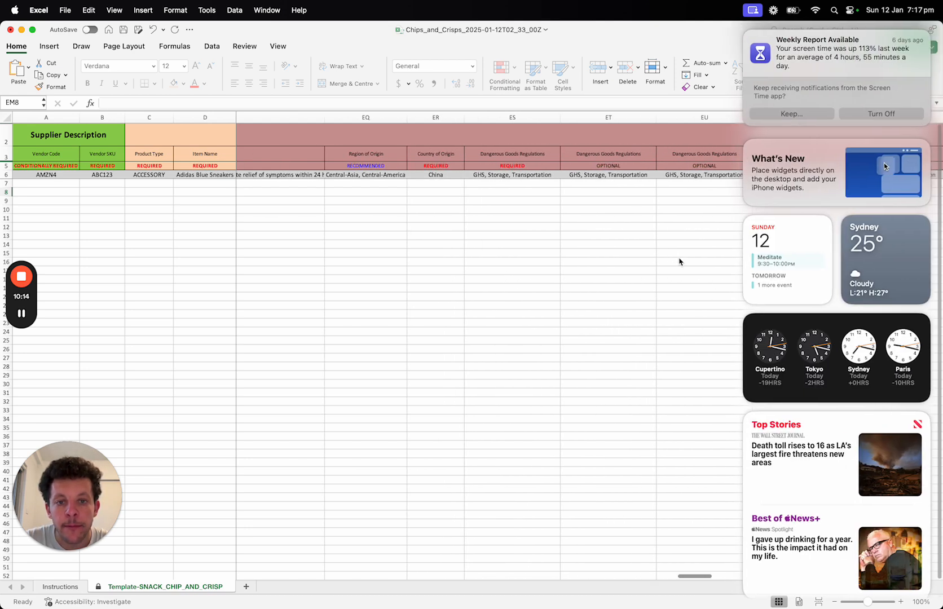
pyautogui.click(435, 204)
pyautogui.press('Up')
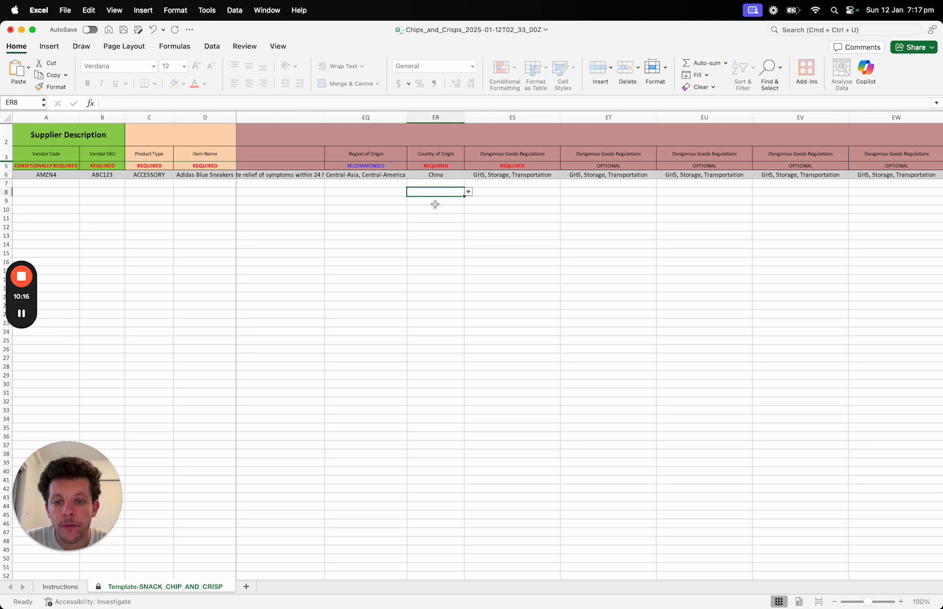
pyautogui.click(443, 184)
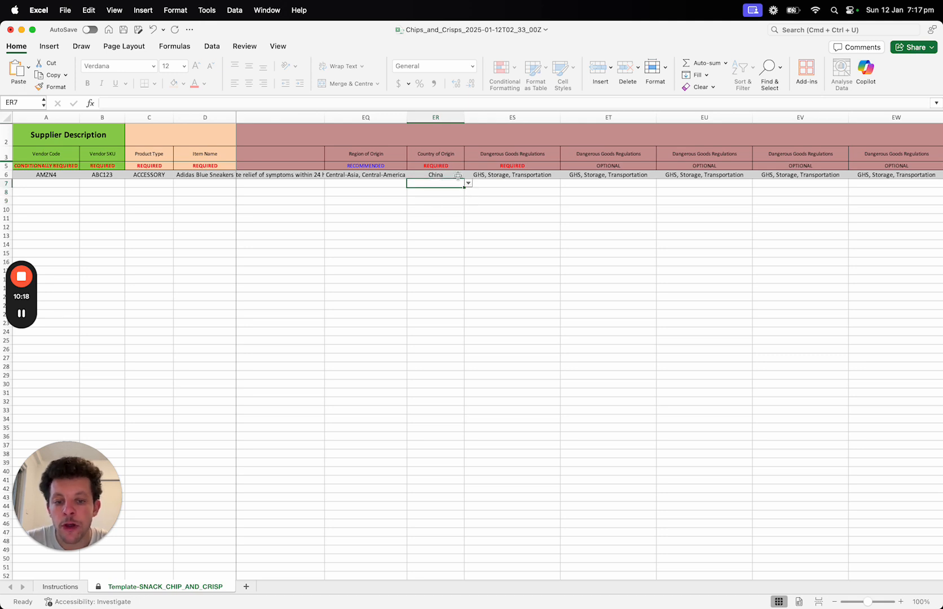
pyautogui.write('Aust')
pyautogui.press('Tab')
# Step: Change the row 7 Country of Origin to United States
pyautogui.click(447, 183)
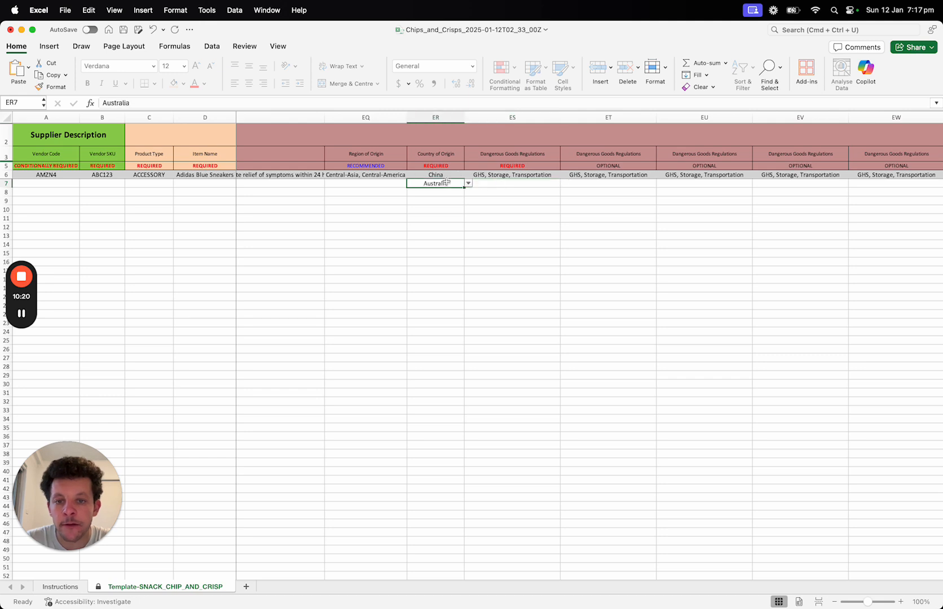
pyautogui.press('super+a')
pyautogui.write('u')
pyautogui.click(446, 182)
pyautogui.press('Tab')
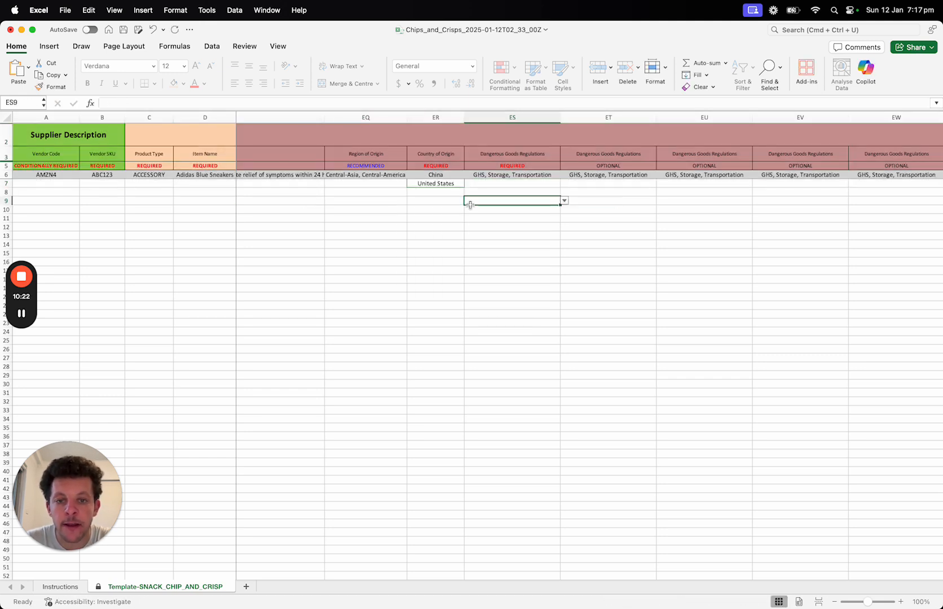
# Step: Set the first Dangerous Goods Regulations cell in row 7 to Not Applicable
pyautogui.press('Tab')
pyautogui.hotkey('shift', 'Tab')
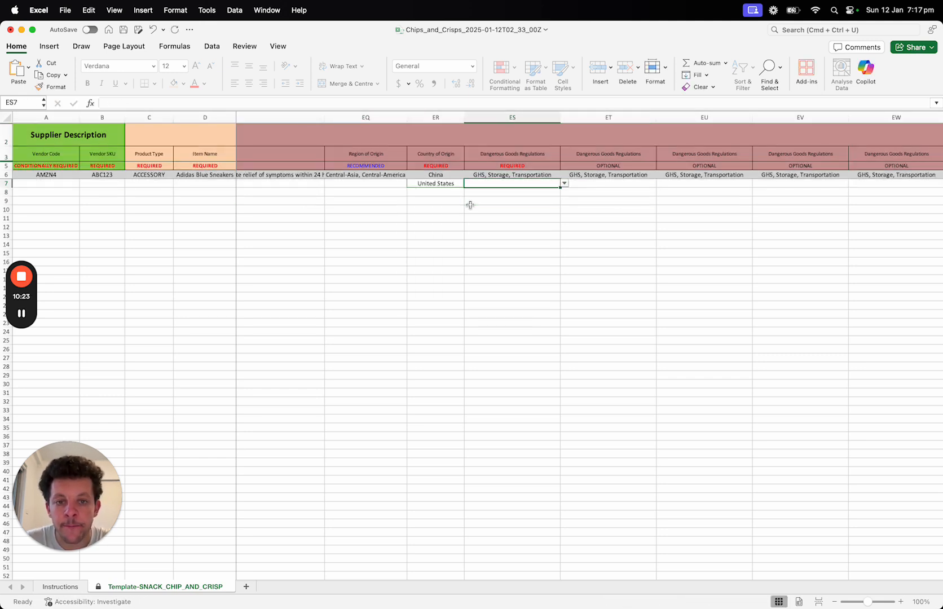
pyautogui.click(564, 183)
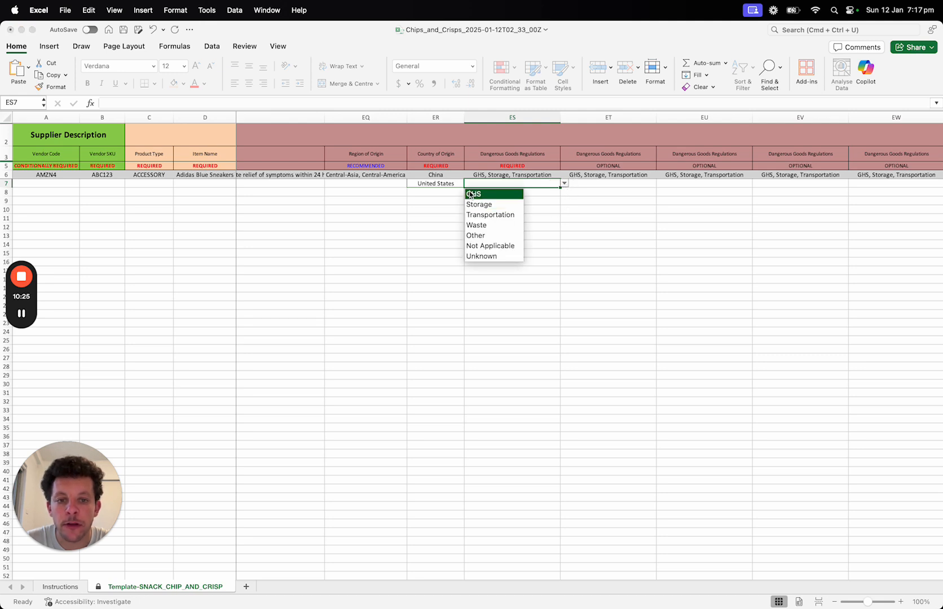
pyautogui.click(511, 245)
pyautogui.press('Tab')
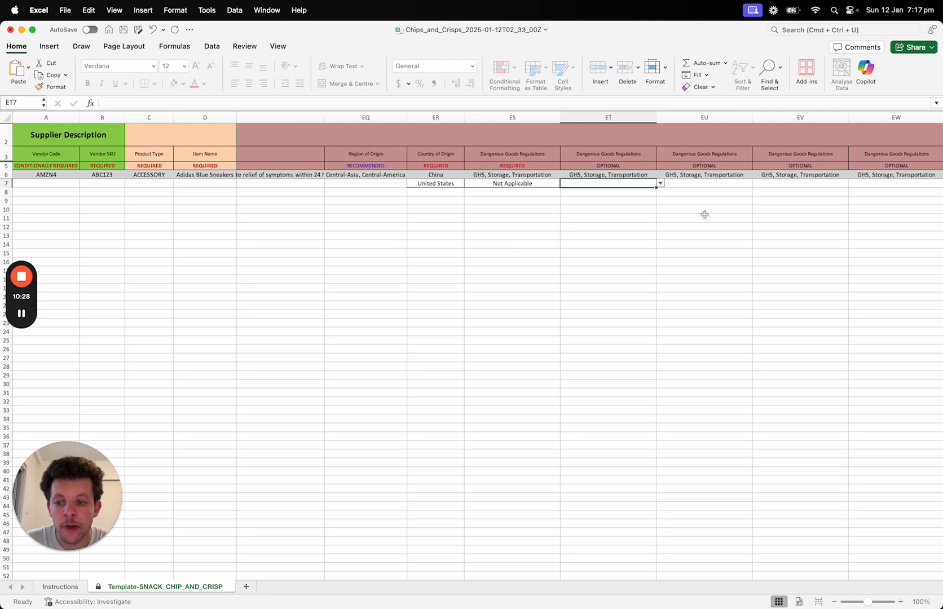
# Step: Examine the Safety & Compliance columns, from the optional Dangerous Goods Regulations through GHS Class, Hazmat and Safety Data Sheet URL
pyautogui.hscroll(10, 724, 228)
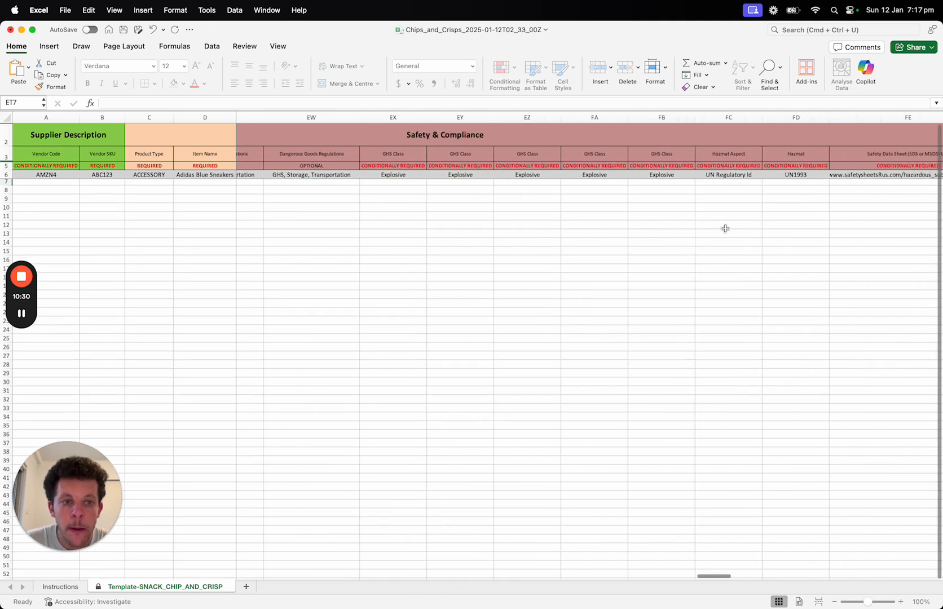
pyautogui.hscroll(8, 725, 228)
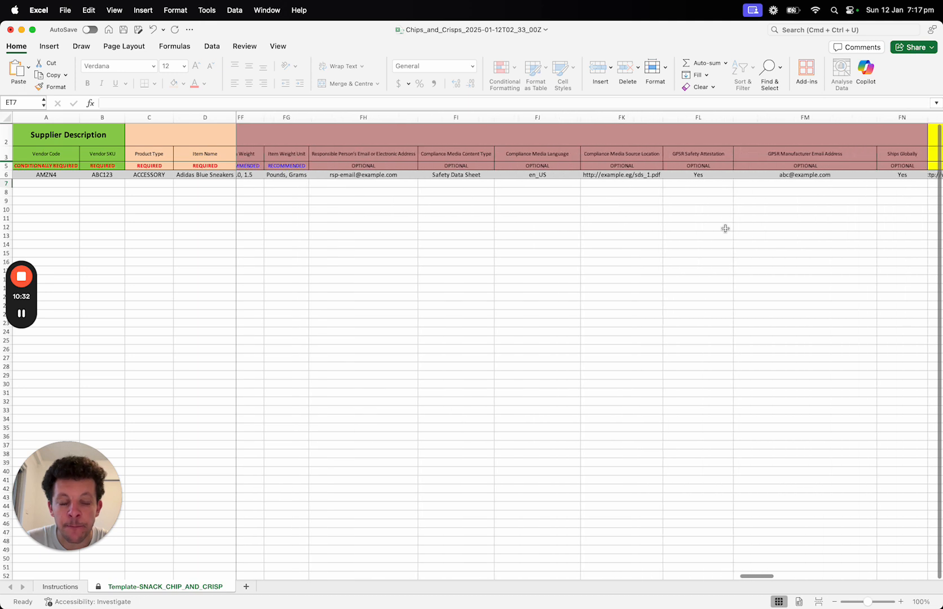
pyautogui.hscroll(-12, 726, 228)
pyautogui.hscroll(-1, 725, 228)
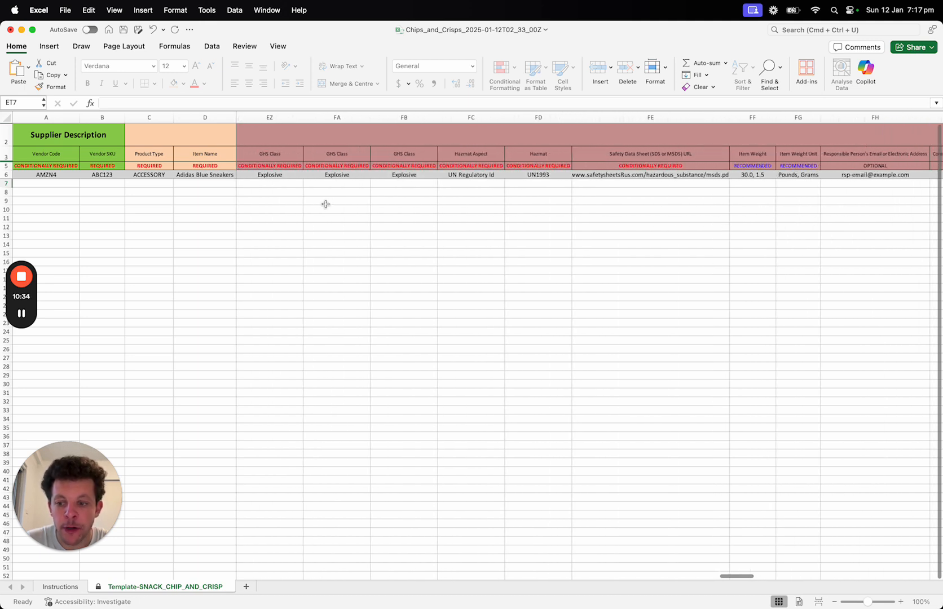
pyautogui.click(426, 186)
pyautogui.press('Right')
pyautogui.press('Right')
pyautogui.press('Right')
pyautogui.hscroll(5, 426, 188)
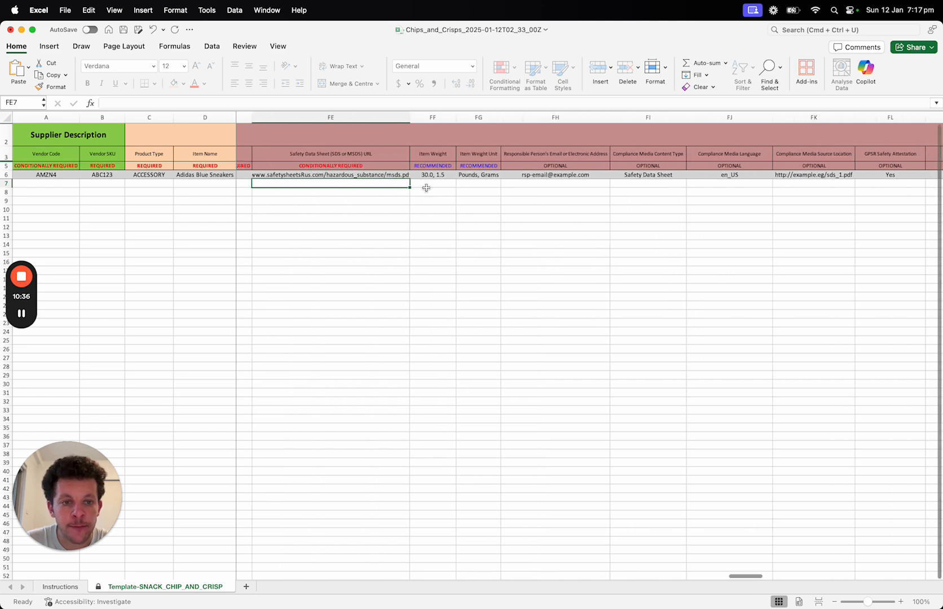
pyautogui.hscroll(-12, 426, 188)
pyautogui.hscroll(5, 426, 188)
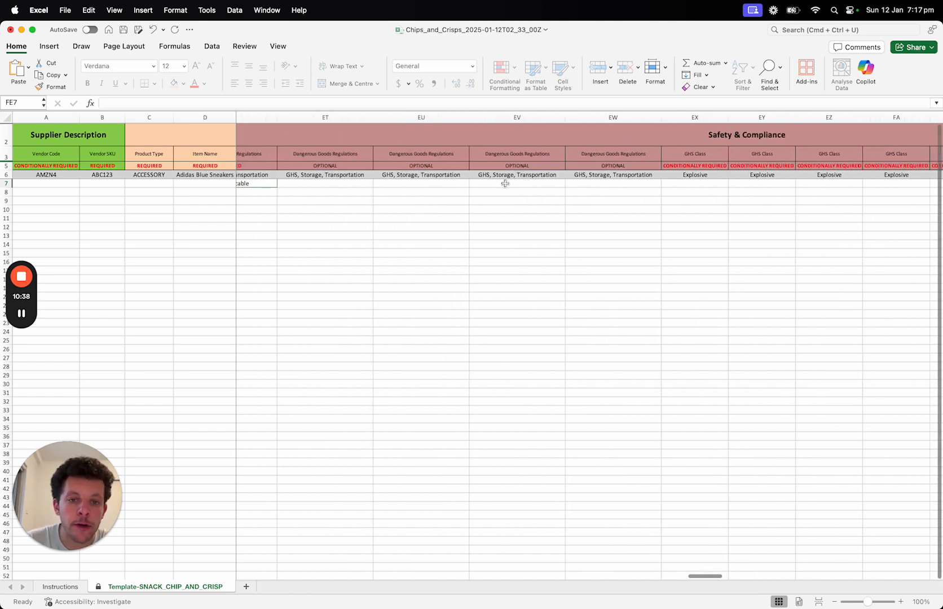
# Step: Examine the image URL and Shipping columns, selecting Item Package Length through Package Weight, and finish on the row 7 Package Weight cell
pyautogui.hscroll(15, 535, 193)
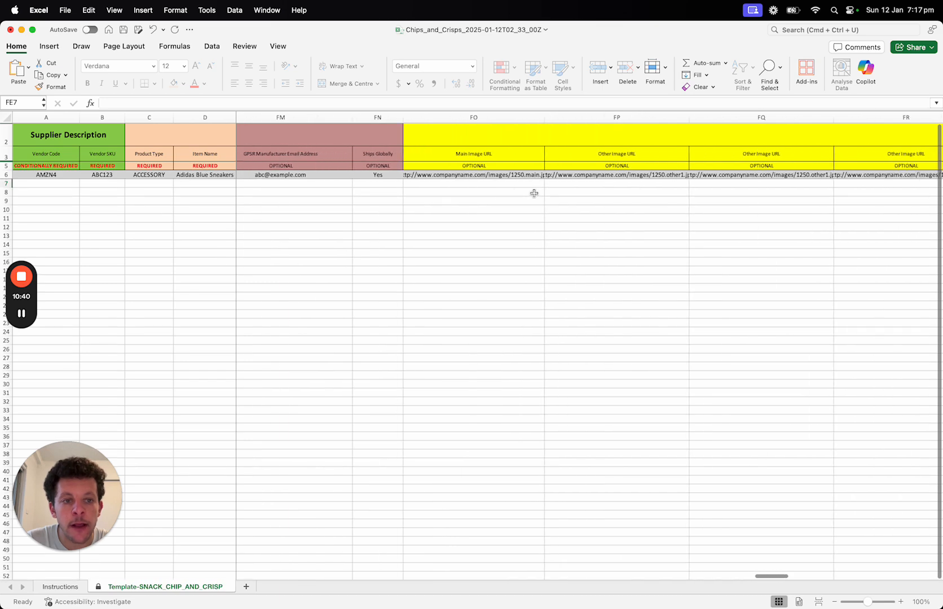
pyautogui.hscroll(15, 534, 193)
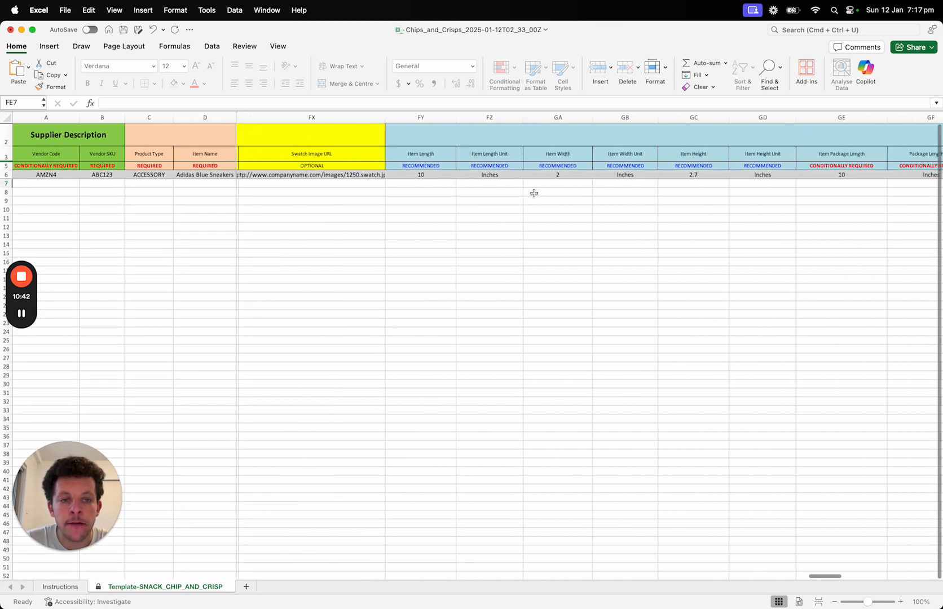
pyautogui.hscroll(8, 534, 193)
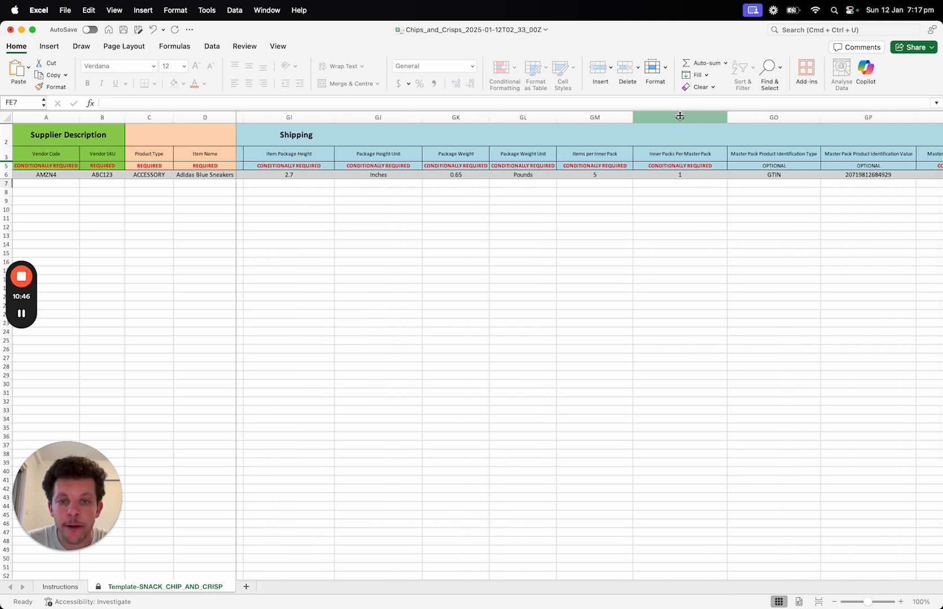
pyautogui.hscroll(-8, 653, 180)
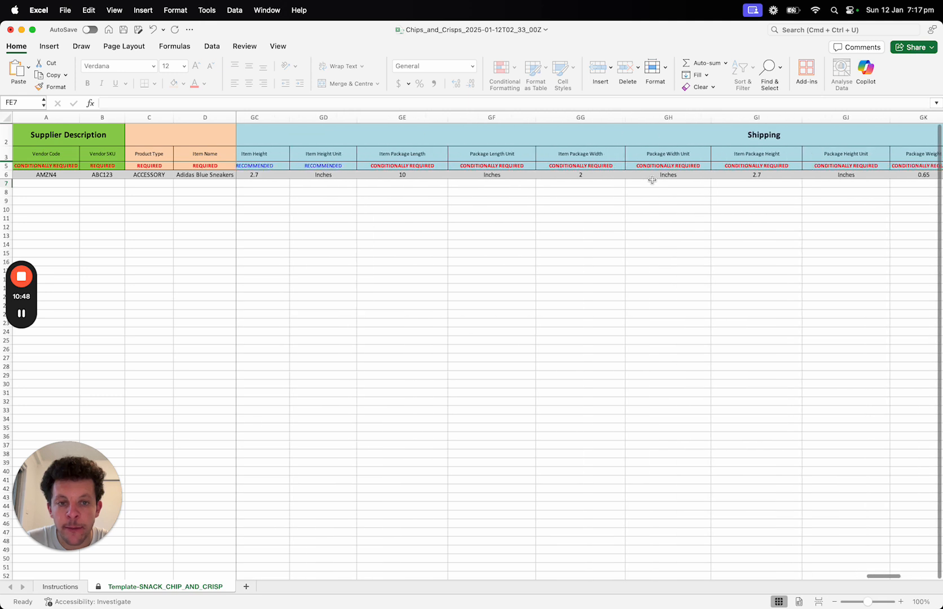
pyautogui.moveTo(336, 117); pyautogui.dragTo(481, 113)
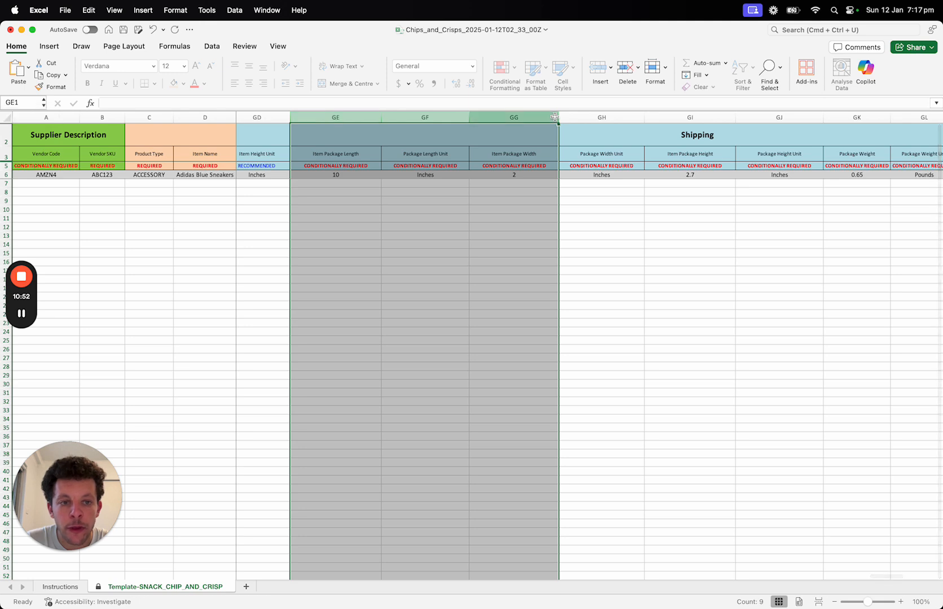
pyautogui.keyDown('shift'); pyautogui.click(793, 118); pyautogui.keyUp('shift')
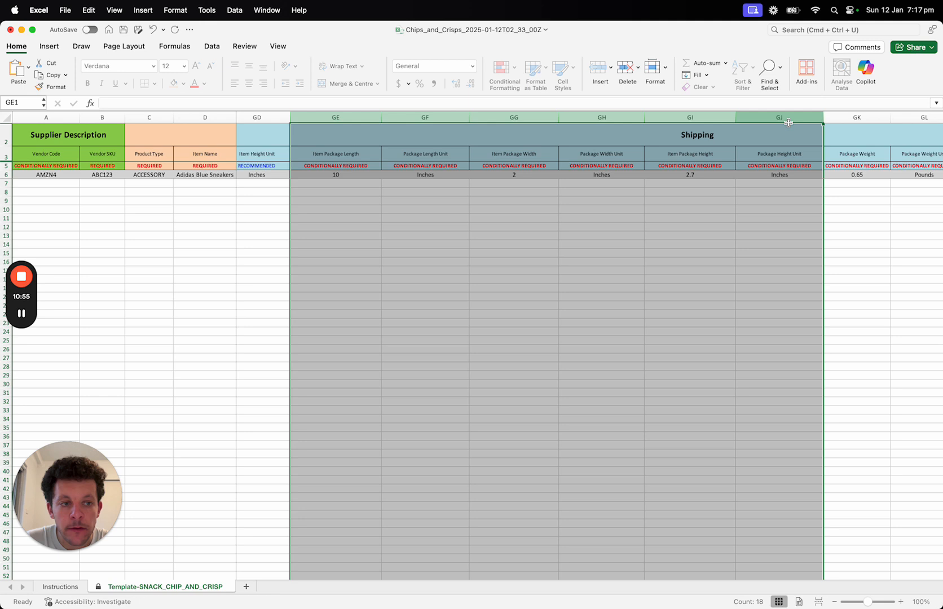
pyautogui.keyDown('shift'); pyautogui.click(869, 117); pyautogui.keyUp('shift')
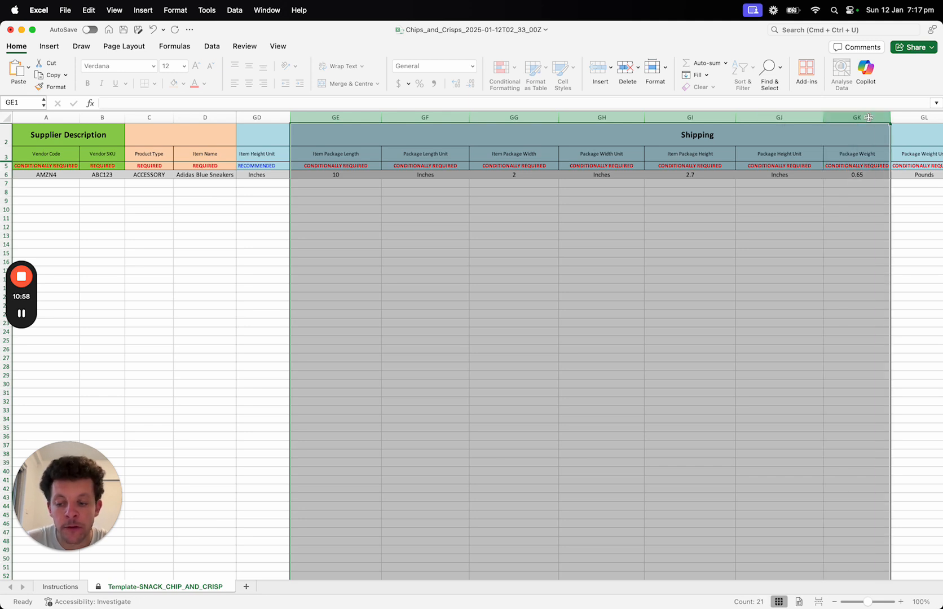
pyautogui.click(853, 181)
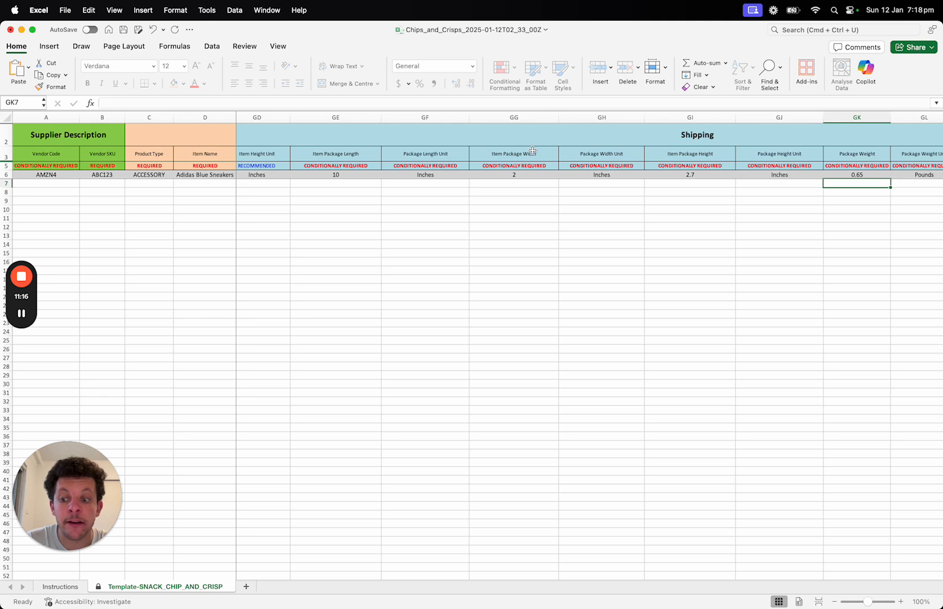
# Step: Step through the row 7 package length and width cells and their unit cells to examine the requirements and examples
pyautogui.click(399, 186)
pyautogui.press('Right')
pyautogui.press('Right')
pyautogui.press('Left')
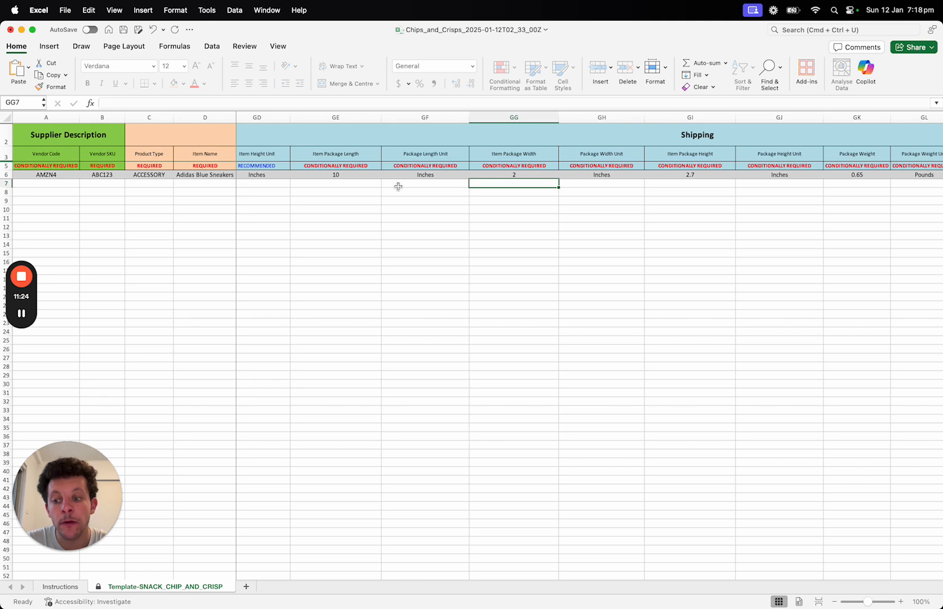
pyautogui.press('Left')
pyautogui.press('Left')
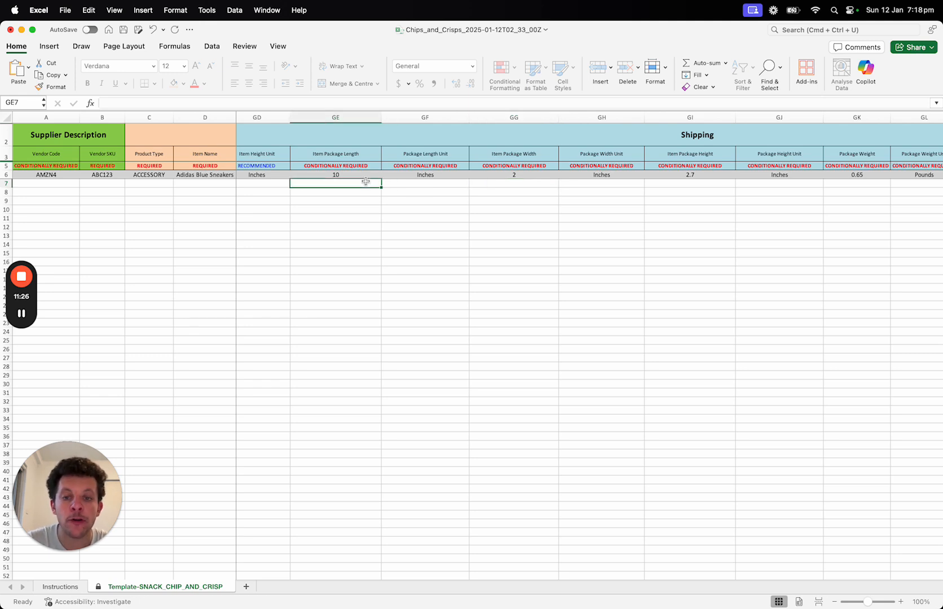
pyautogui.press('Right')
pyautogui.press('Right')
pyautogui.press('Left')
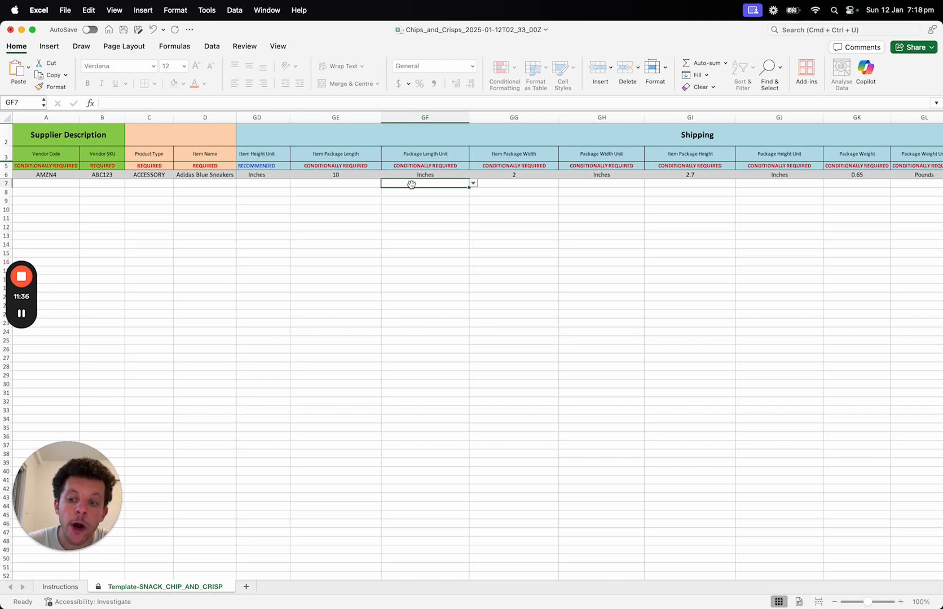
pyautogui.press('Tab')
pyautogui.press('Tab')
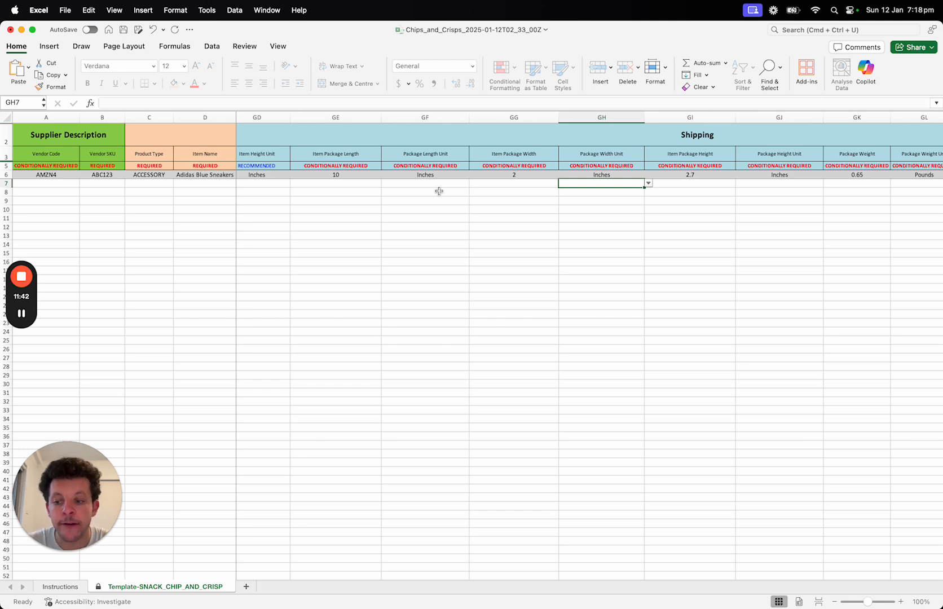
pyautogui.click(429, 190)
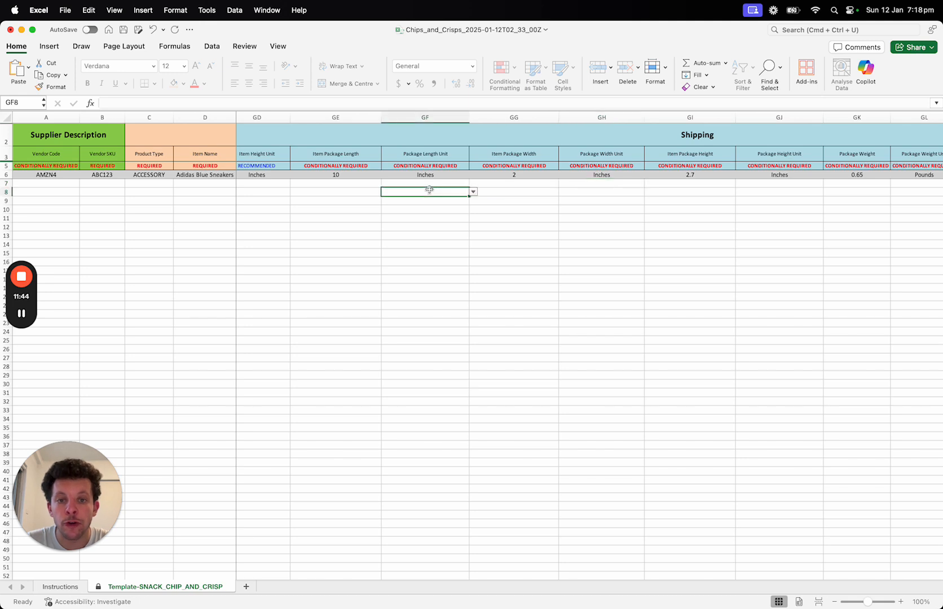
pyautogui.press('Right')
pyautogui.press('Up')
pyautogui.press('Left')
pyautogui.press('Right')
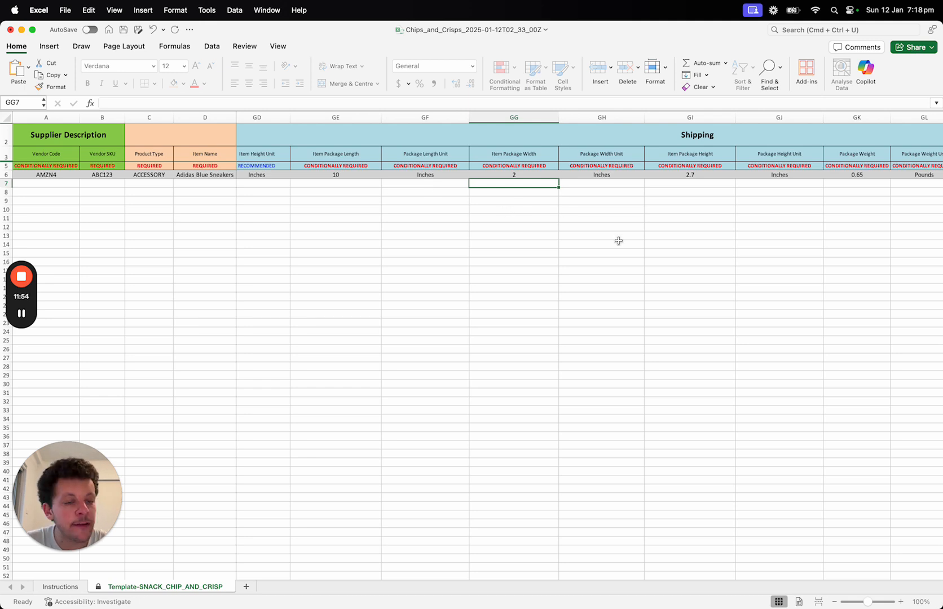
# Step: Examine the remaining Shipping columns and select the Items per Inner Pack column
pyautogui.hscroll(5, 619, 241)
pyautogui.hscroll(1, 585, 235)
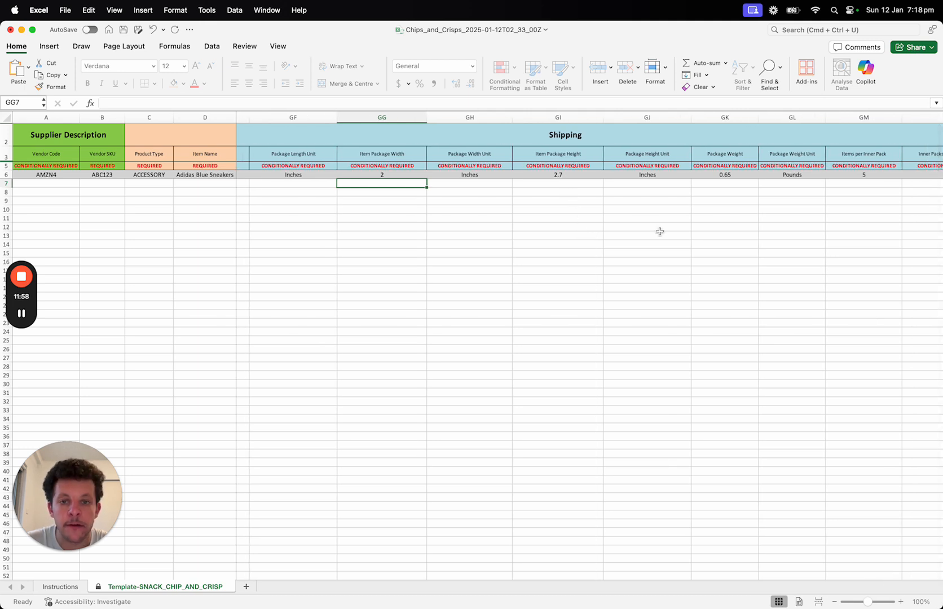
pyautogui.hscroll(5, 684, 203)
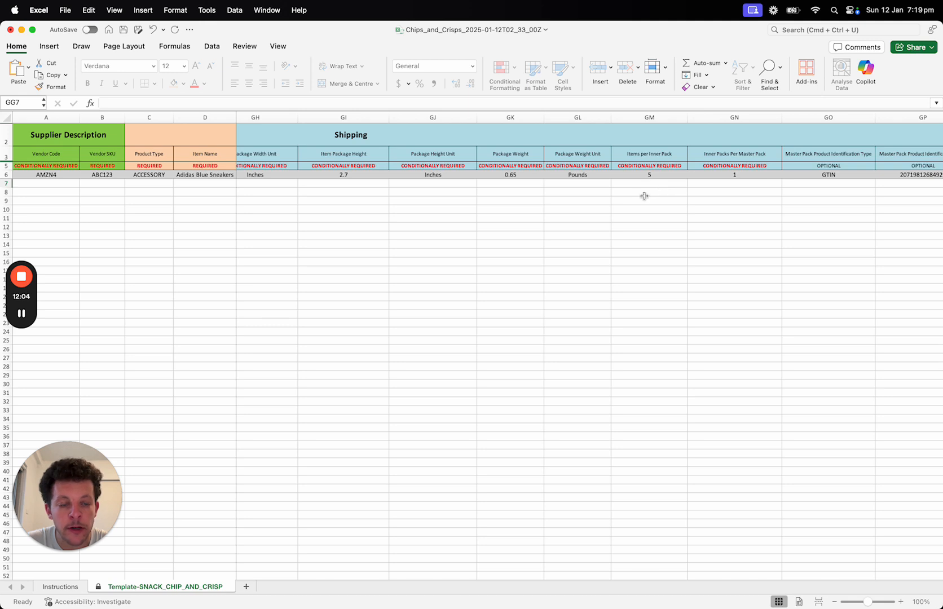
pyautogui.click(661, 117)
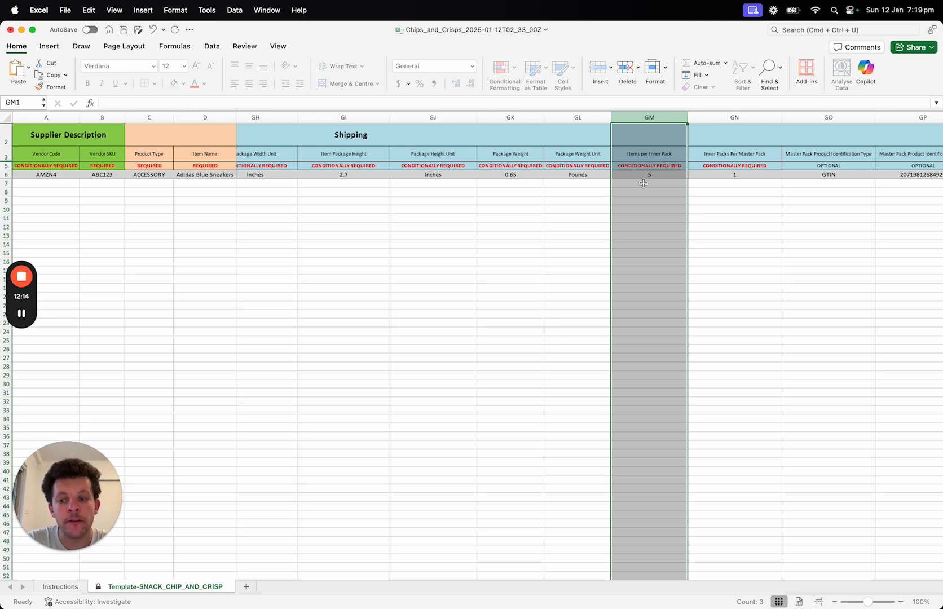
pyautogui.click(643, 184)
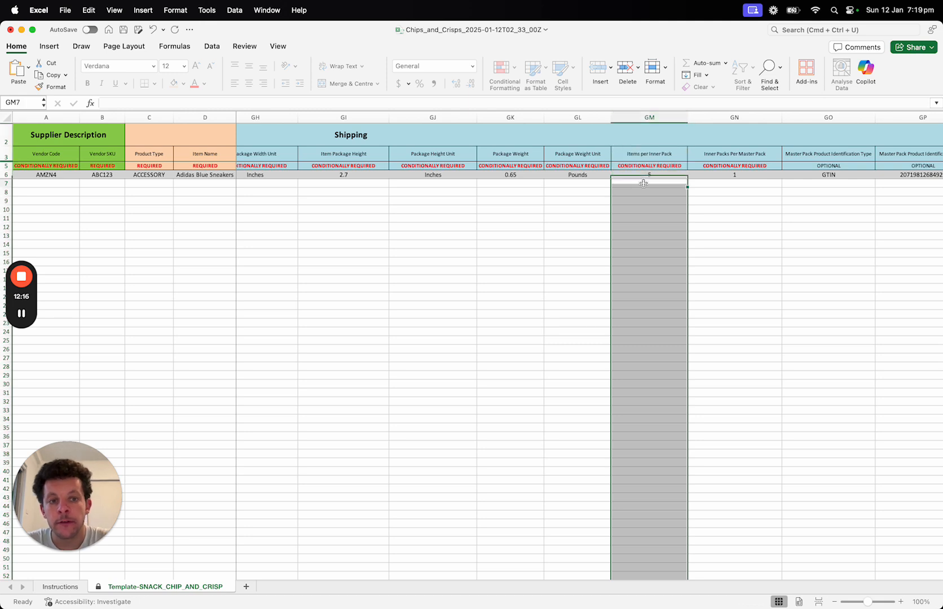
# Step: Enter 5 as the Items per Inner Pack value in row 7
pyautogui.click(644, 189)
pyautogui.click(644, 184)
pyautogui.click(649, 174)
pyautogui.press('Up')
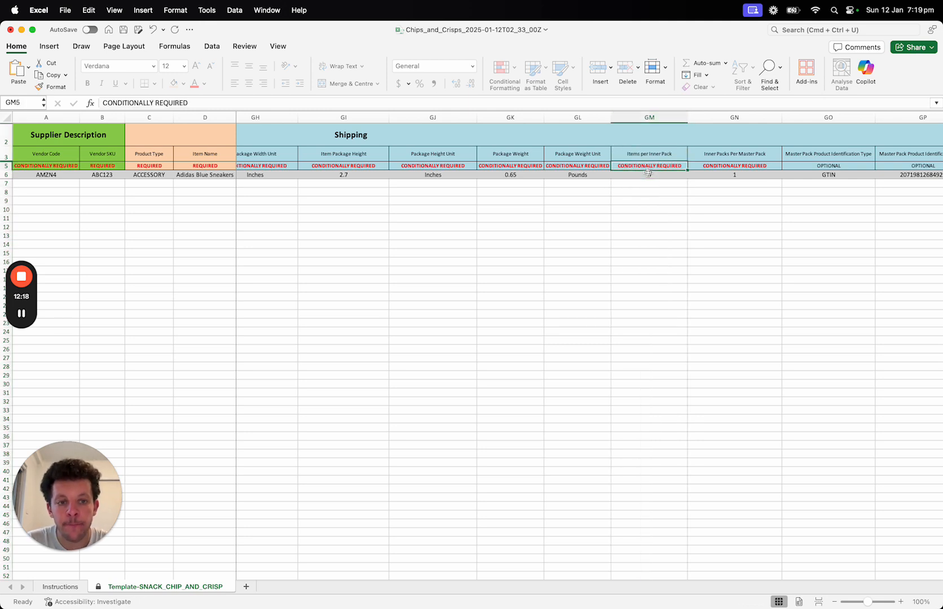
pyautogui.press('Down')
pyautogui.press('Down')
pyautogui.write('5')
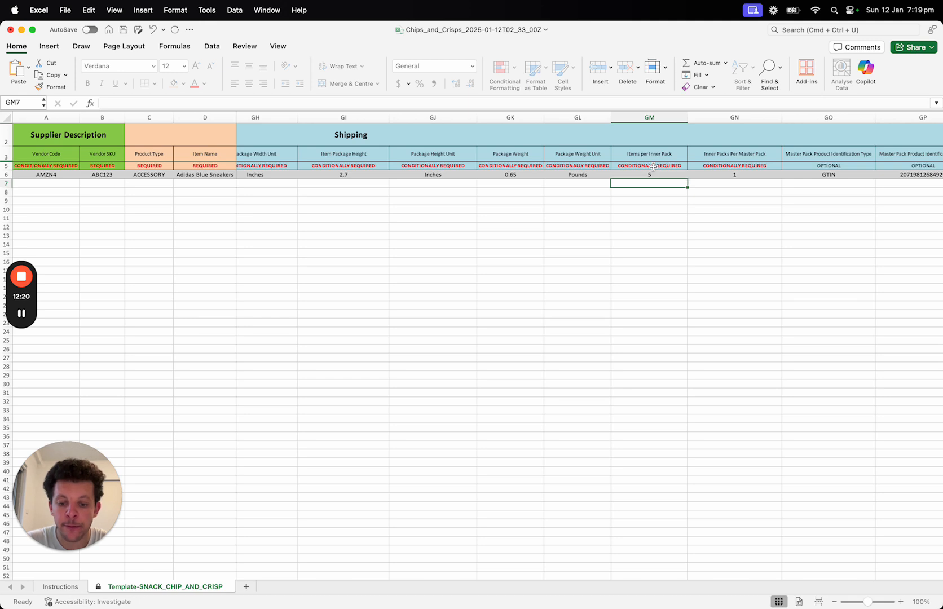
pyautogui.press('Return')
pyautogui.press('Down')
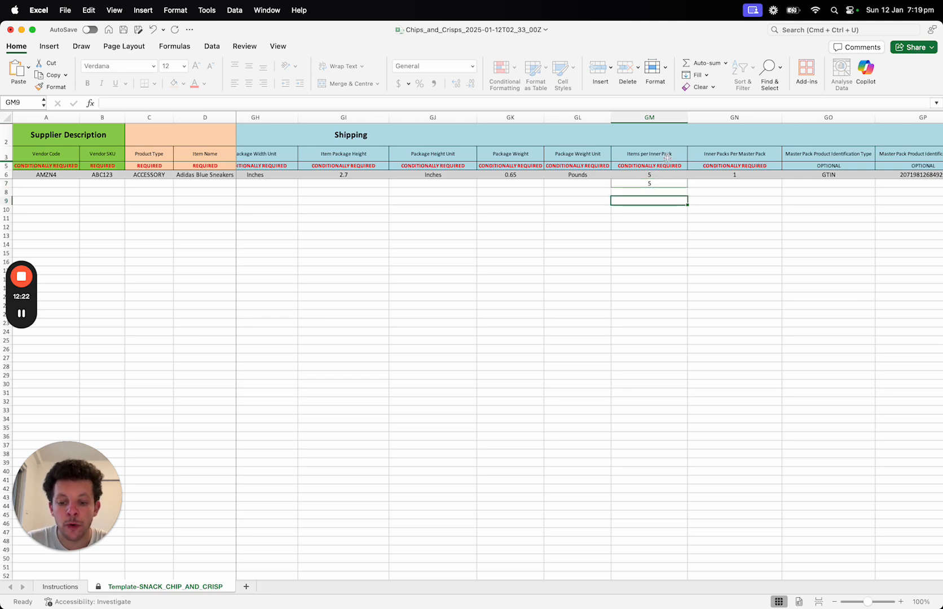
# Step: List sample quantities in multiples of five, 0, 5, 10, 15, 20 and 25, down cells GM9 to GM14
pyautogui.write('0')
pyautogui.press('Return')
pyautogui.write('5')
pyautogui.press('Return')
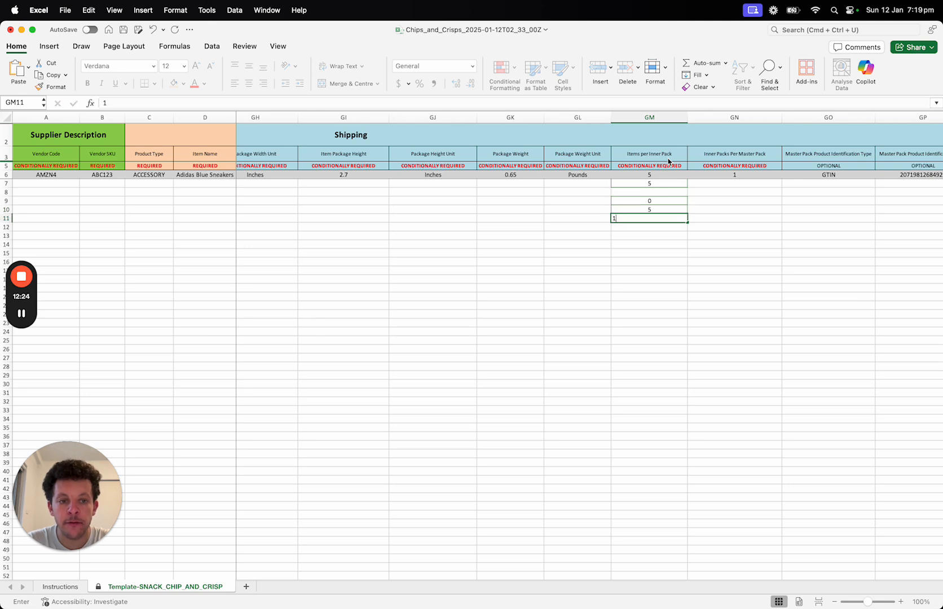
pyautogui.write('10')
pyautogui.press('Return')
pyautogui.write('15')
pyautogui.press('Return')
pyautogui.write('20')
pyautogui.press('Return')
pyautogui.write('25')
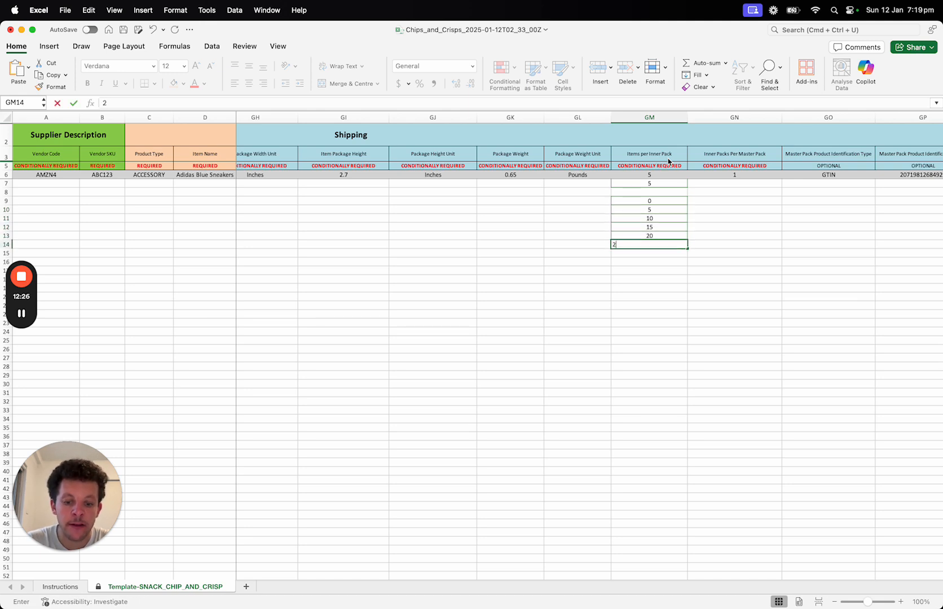
pyautogui.press('Return')
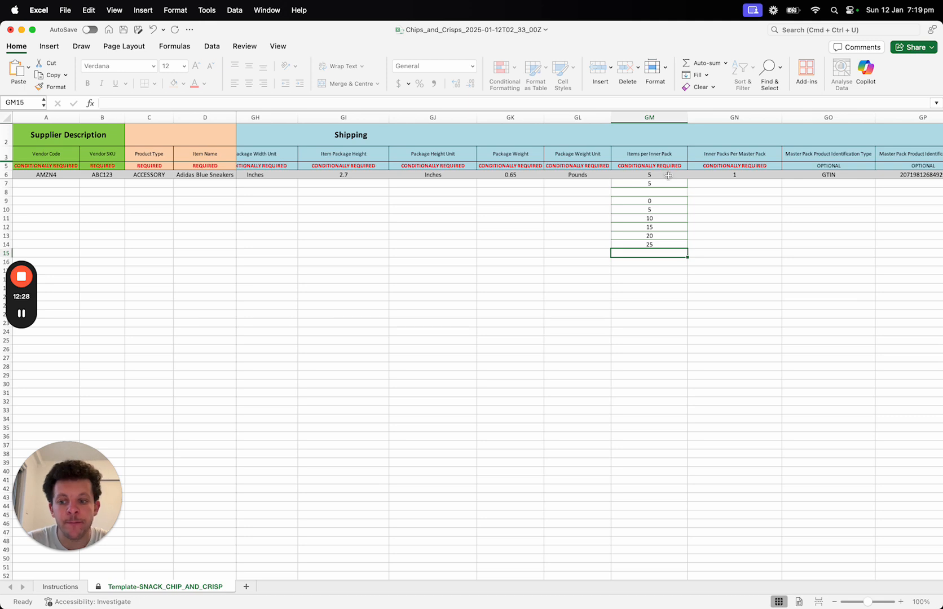
# Step: Change the row 7 Items per Inner Pack value to 10
pyautogui.click(679, 201)
pyautogui.click(679, 182)
pyautogui.write('10')
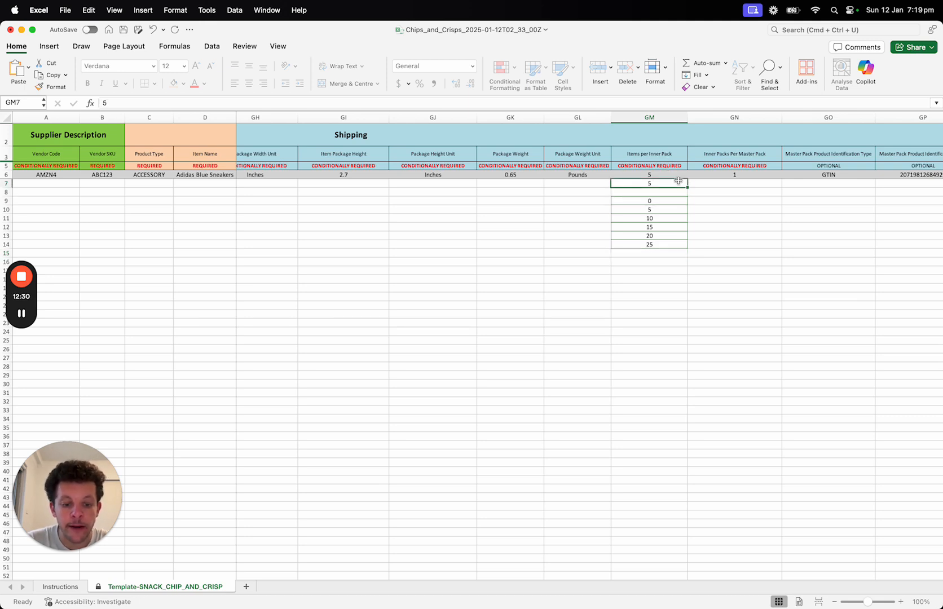
pyautogui.press('Return')
# Step: Overwrite the sample quantities in cells GM9 to GM13 with 0, 10\, 20, 30 and 40
pyautogui.press('Return')
pyautogui.write('0')
pyautogui.press('Return')
pyautogui.write('10\\')
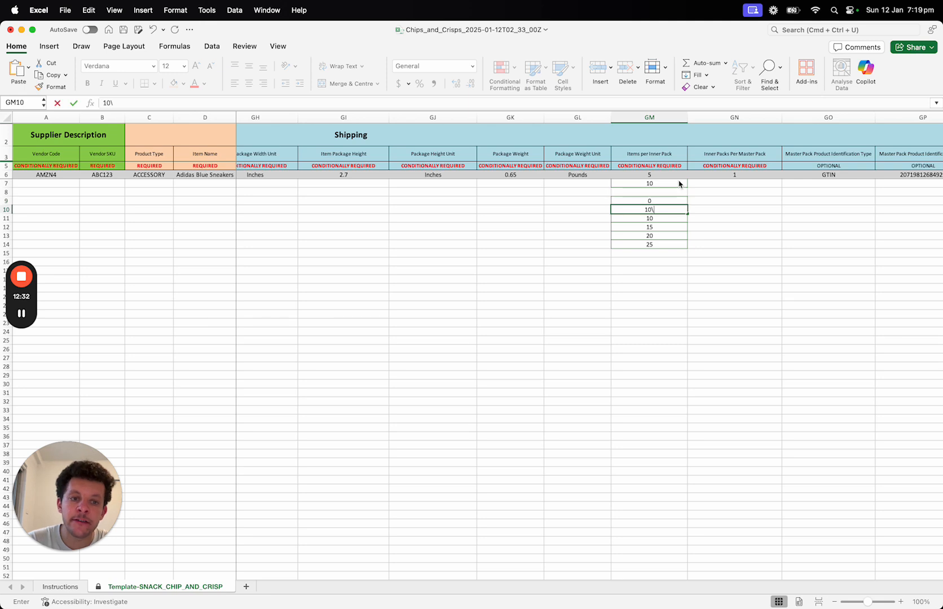
pyautogui.press('Return')
pyautogui.write('20')
pyautogui.press('Return')
pyautogui.write('30')
pyautogui.press('Return')
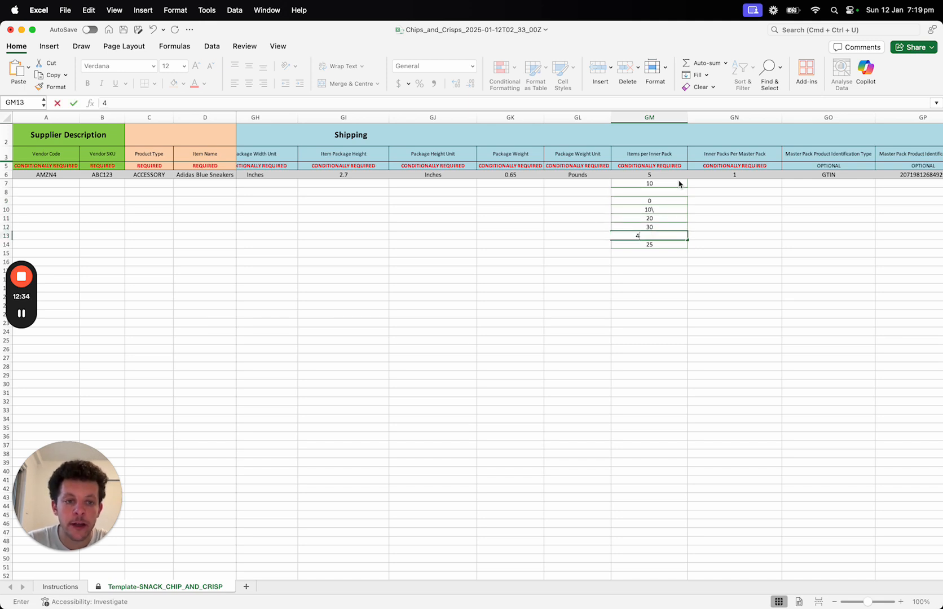
pyautogui.write('40')
pyautogui.press('Return')
# Step: Clear the sample quantities from cells GM9 to GM15
pyautogui.moveTo(668, 254); pyautogui.dragTo(665, 201)
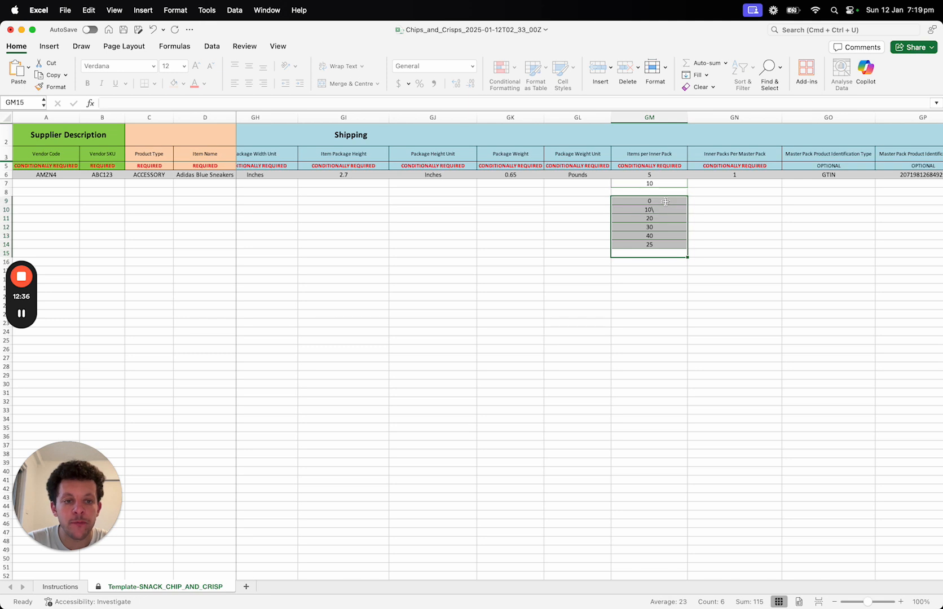
pyautogui.press('Delete')
pyautogui.click(663, 192)
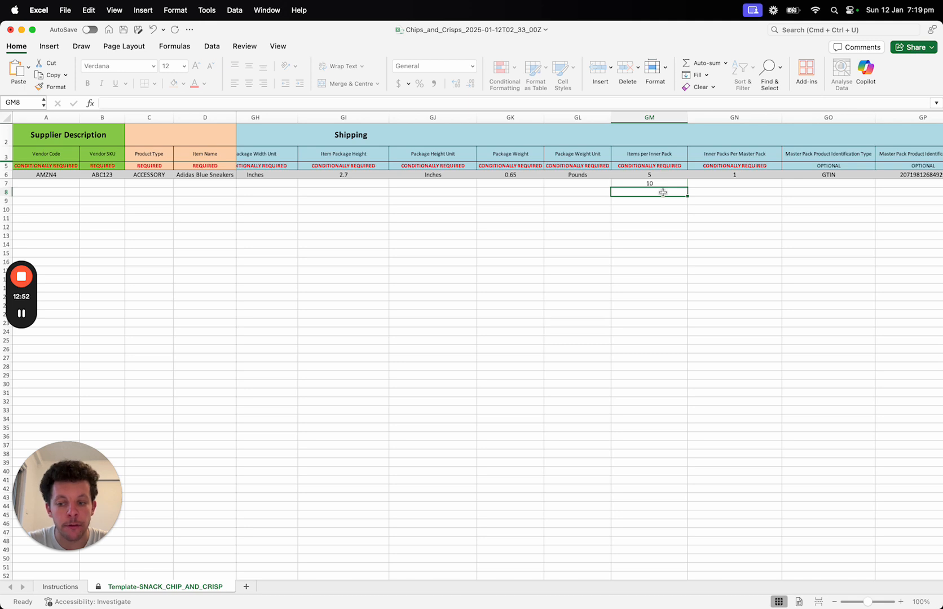
# Step: Enter 12 as a sample order quantity in cell GM15
pyautogui.press('Down')
pyautogui.press('Down')
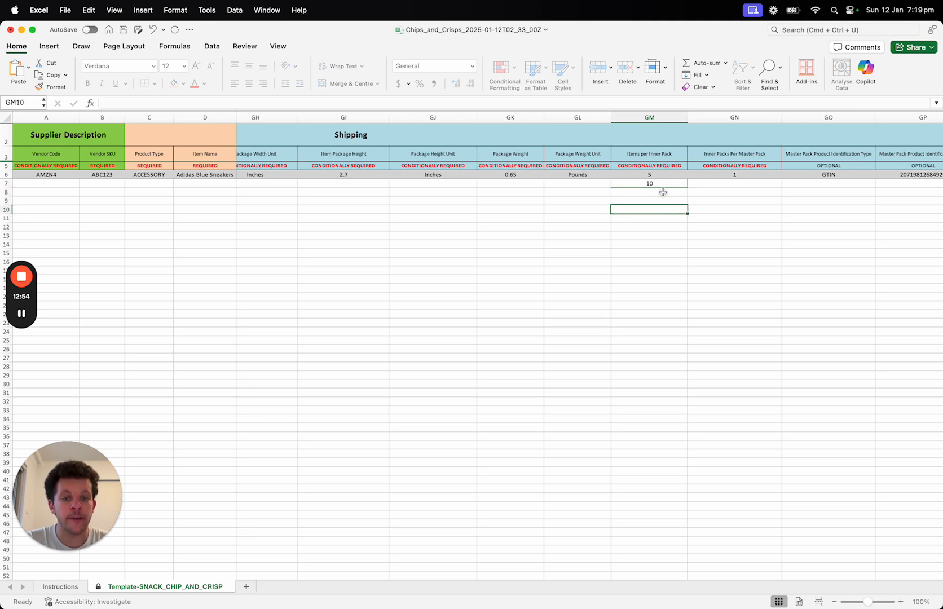
pyautogui.press('Down')
pyautogui.press('Down')
pyautogui.press('Down')
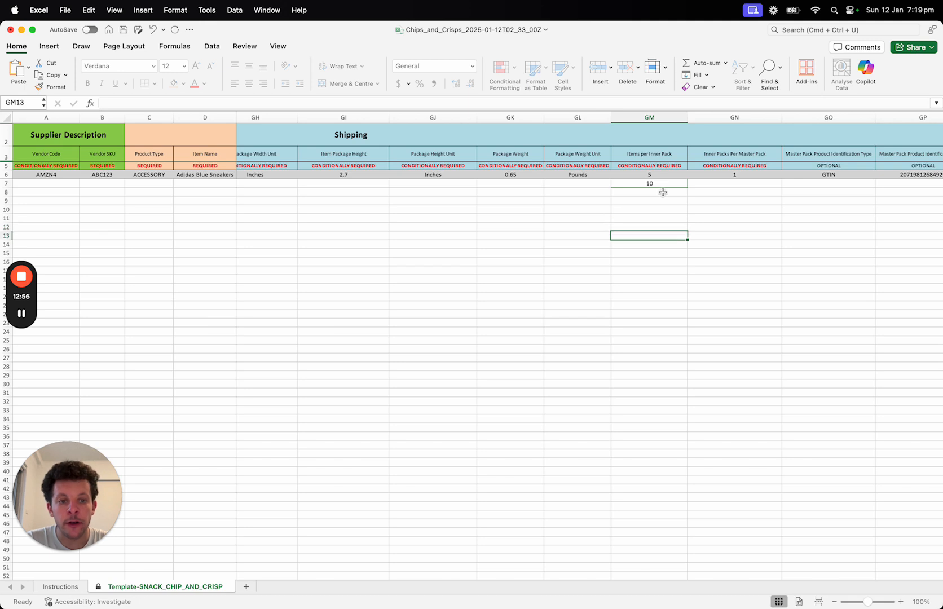
pyautogui.press('Down')
pyautogui.press('Down')
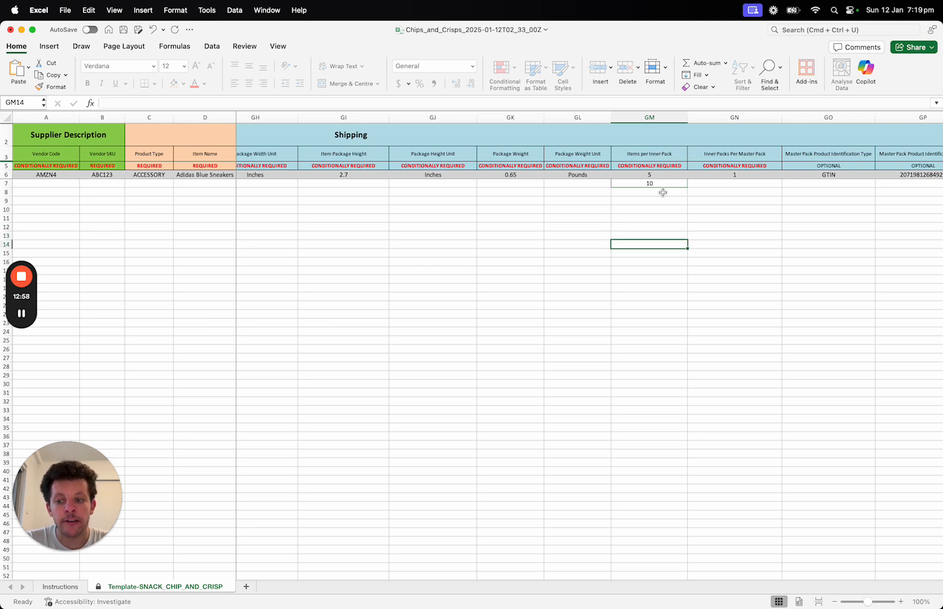
pyautogui.write('12')
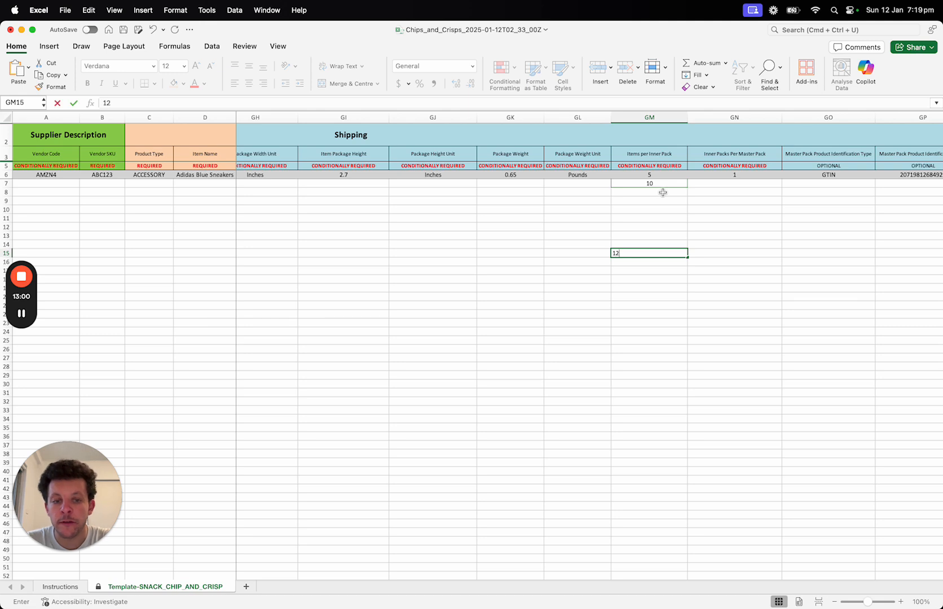
pyautogui.press('Return')
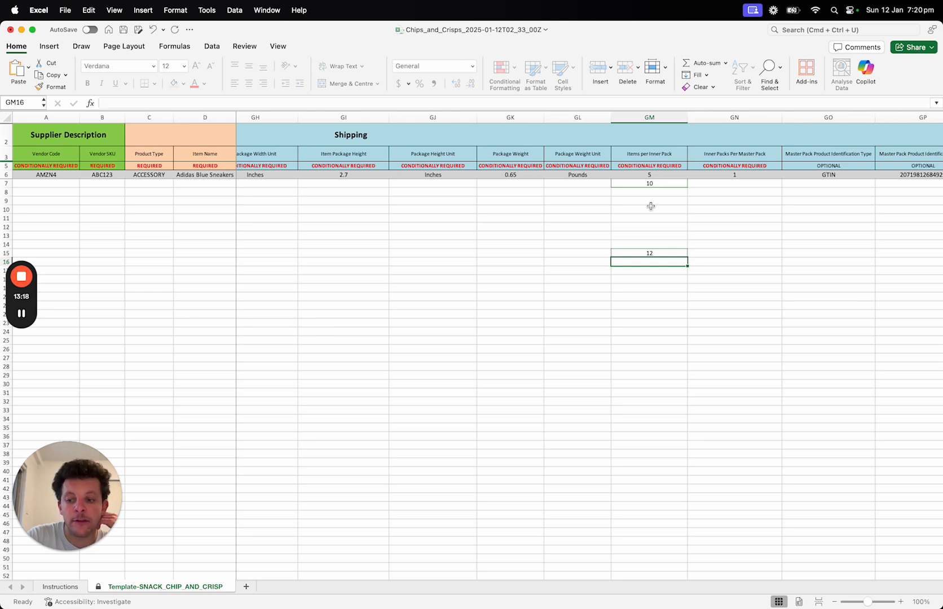
# Step: Set the row 7 Items per Inner Pack value to 12
pyautogui.hotkey('shift', 'Right')
pyautogui.hotkey('shift', 'Left')
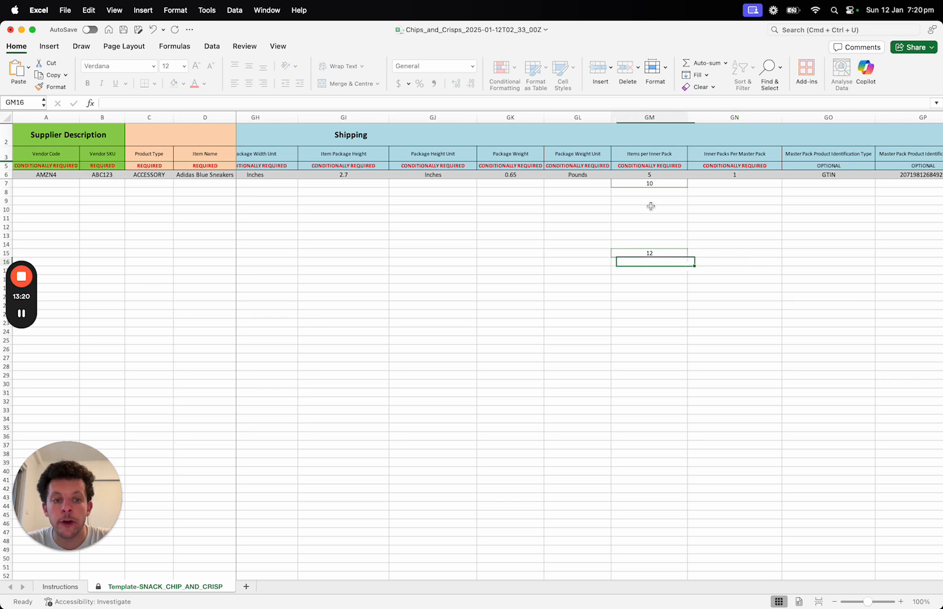
pyautogui.press('Up')
pyautogui.hotkey('ctrl', 'Up')
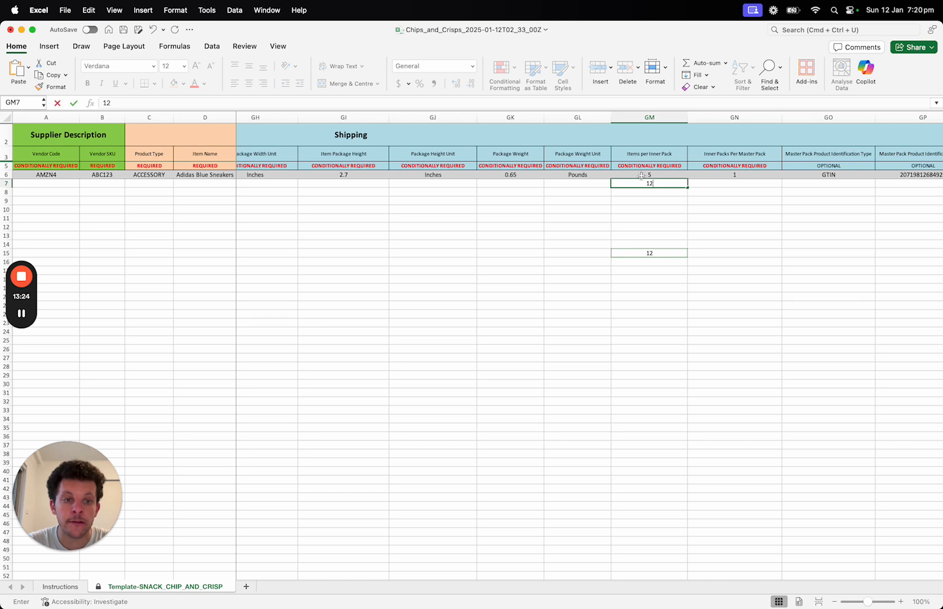
pyautogui.write('12')
pyautogui.press('Return')
# Step: Enter 0 as a sample quantity in cell GM16, directly below the sample 12
pyautogui.click(660, 254)
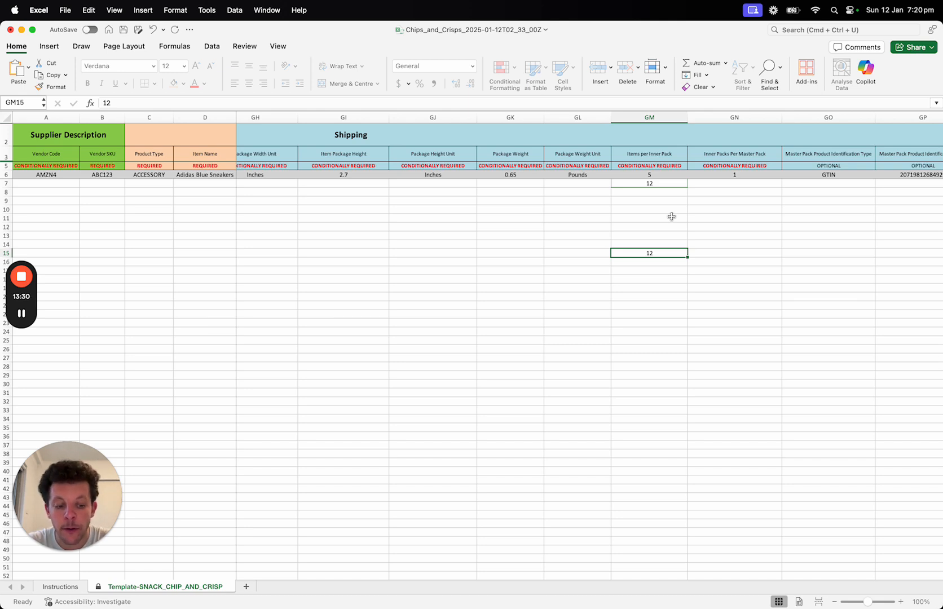
pyautogui.press('Up')
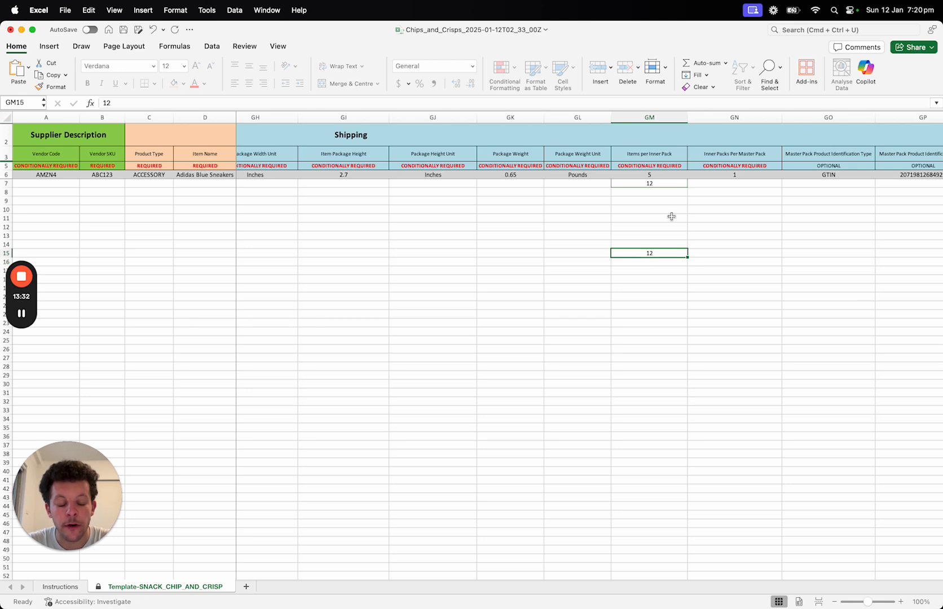
pyautogui.write('0')
pyautogui.press('Return')
pyautogui.press('Down')
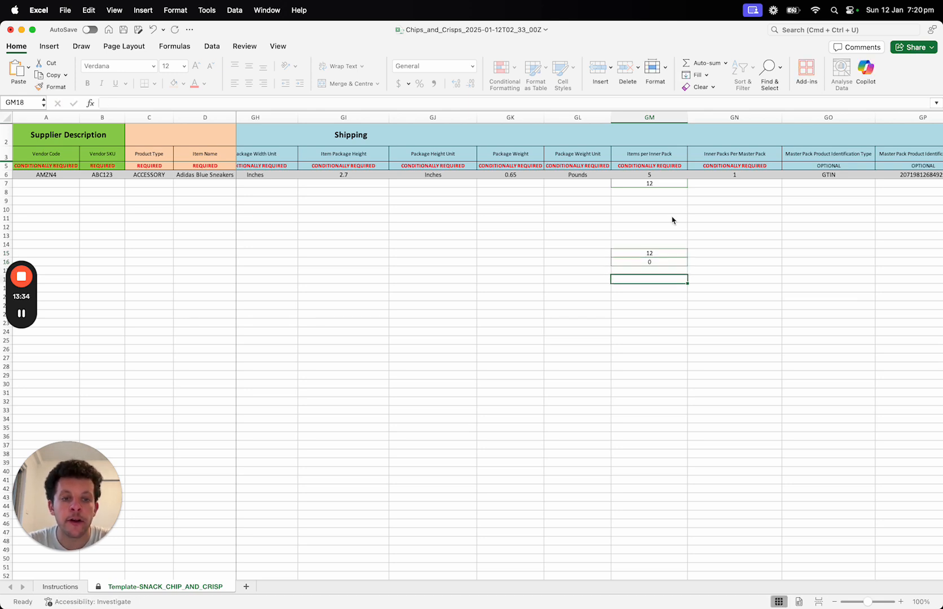
# Step: Re-enter 12 as the Items per Inner Pack value in cell GM7
pyautogui.moveTo(659, 243); pyautogui.dragTo(658, 253)
pyautogui.click(651, 185)
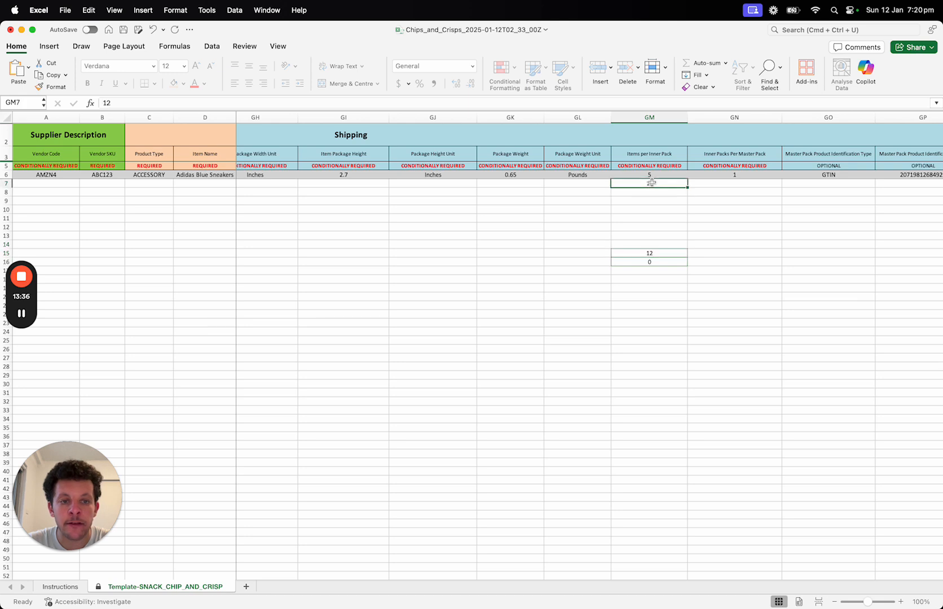
pyautogui.write('12')
pyautogui.press('Return')
pyautogui.press('Up')
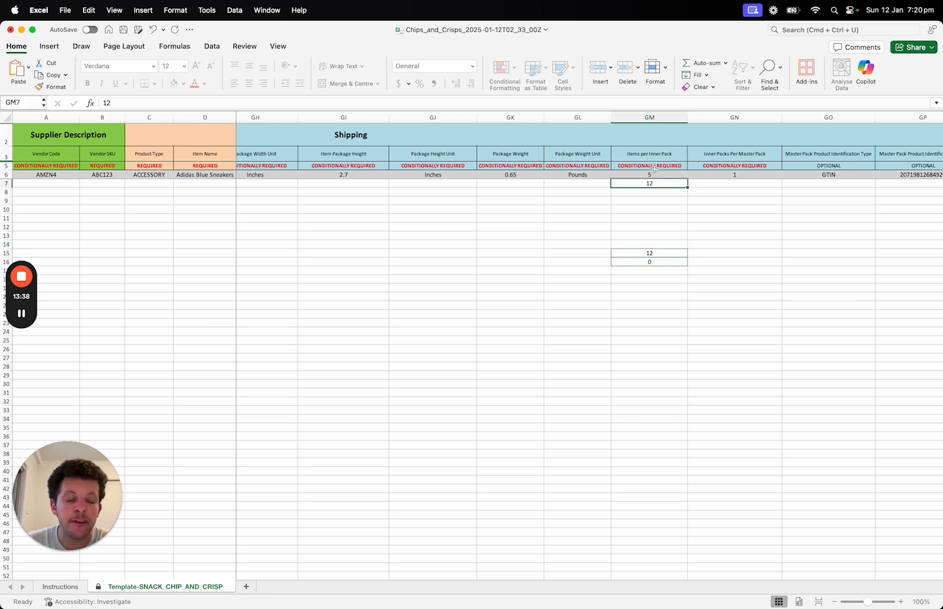
# Step: Set the Items per Inner Pack value in row 7 to 1
pyautogui.write('1')
pyautogui.press('Return')
pyautogui.press('Down')
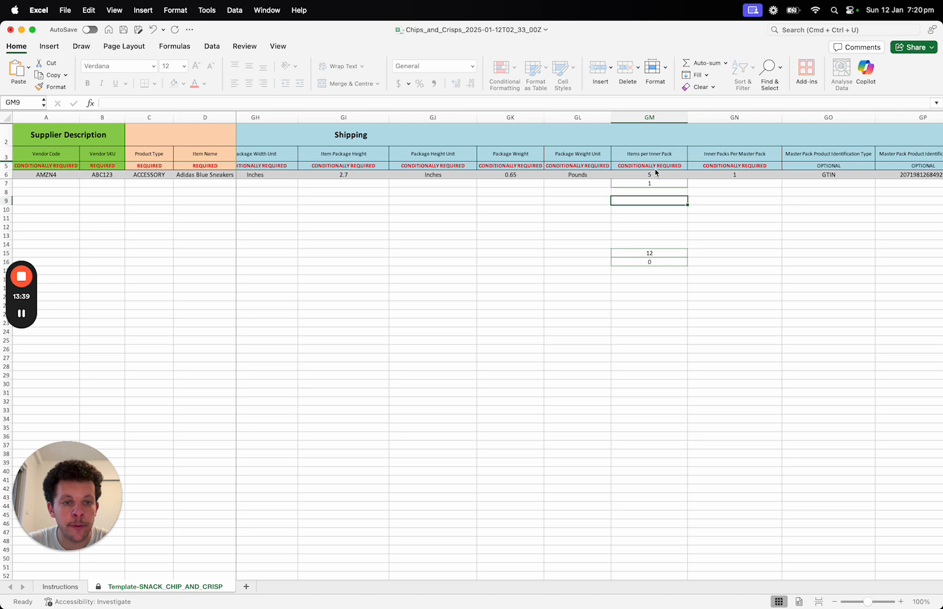
# Step: Enter sample order quantities 3, 2 and 1 in cells GM14, GM15 and GM16
pyautogui.click(659, 234)
pyautogui.press('Down')
pyautogui.write('3')
pyautogui.press('Return')
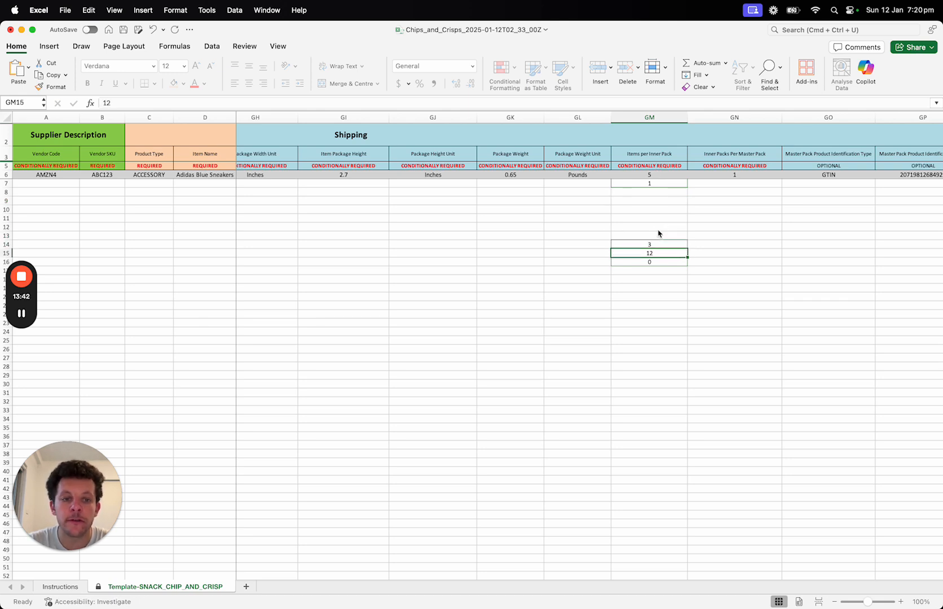
pyautogui.write('2')
pyautogui.press('Return')
pyautogui.write('1')
pyautogui.press('Return')
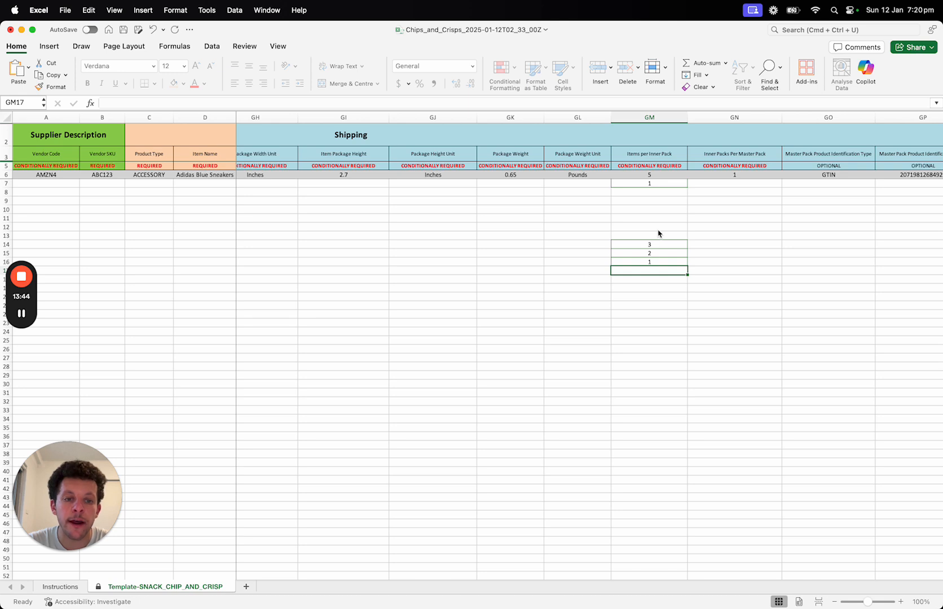
pyautogui.press('ctrl+super+space')
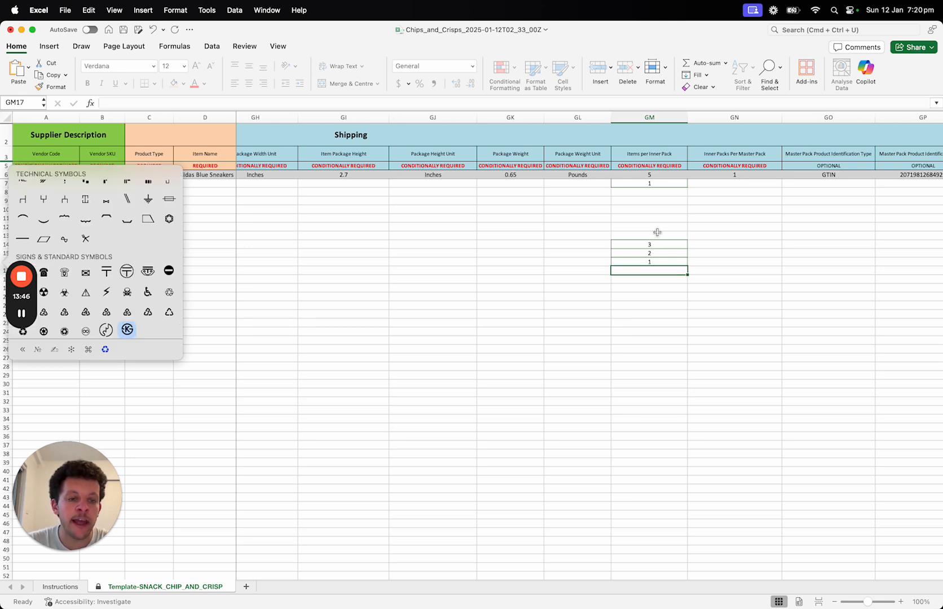
pyautogui.click(655, 245)
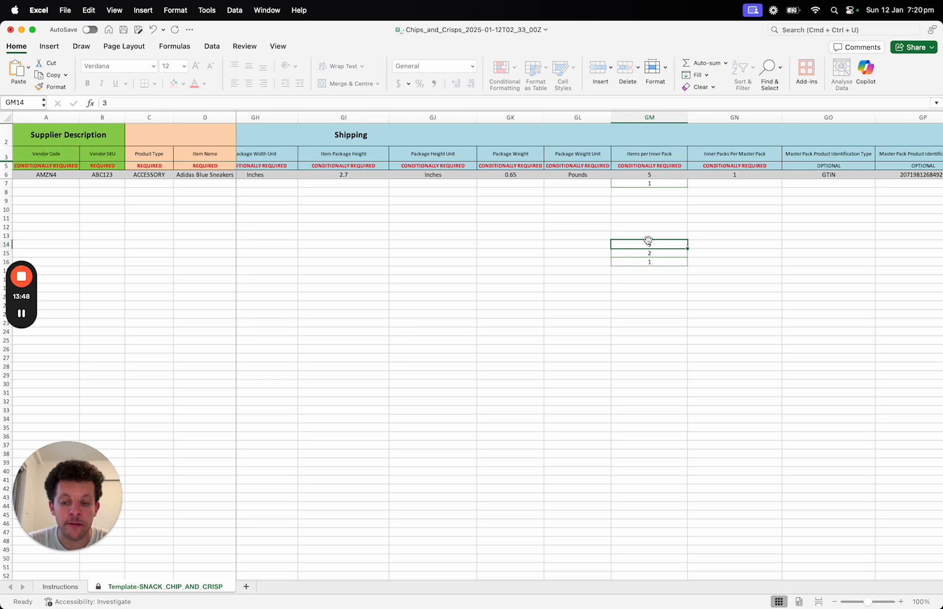
pyautogui.press('Down')
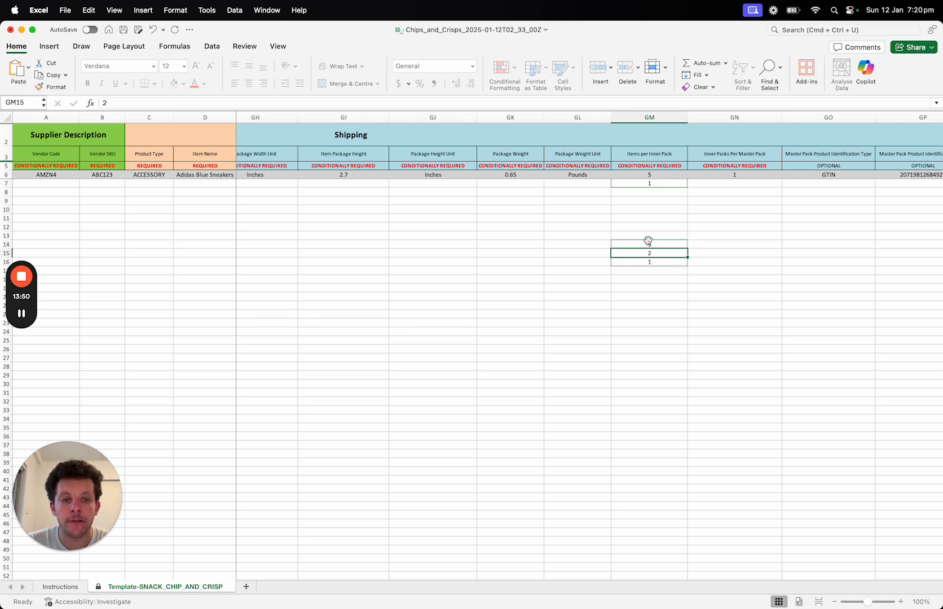
pyautogui.click(648, 239)
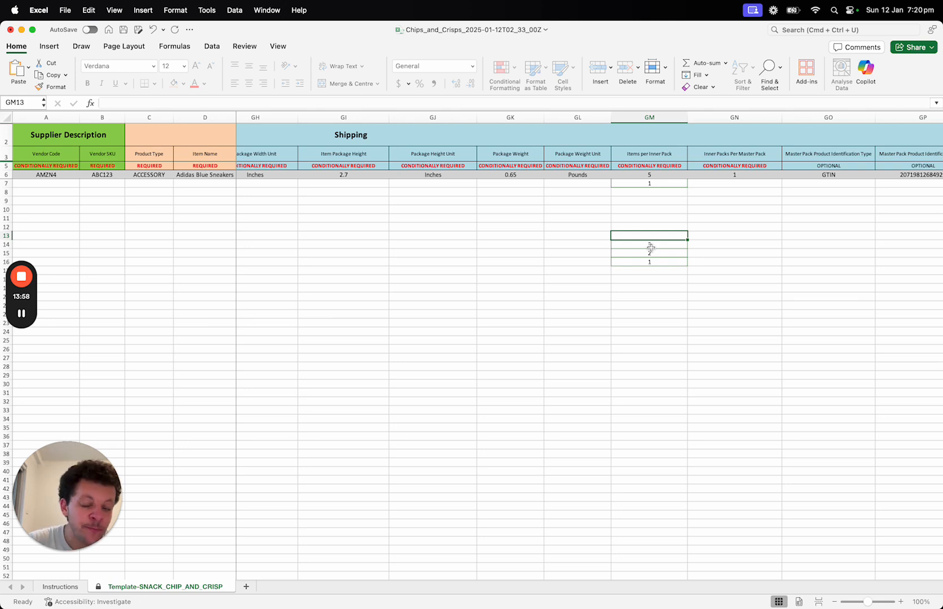
# Step: Re-enter 1 in cell GM7 and check the requirement and example cells above it
pyautogui.click(648, 184)
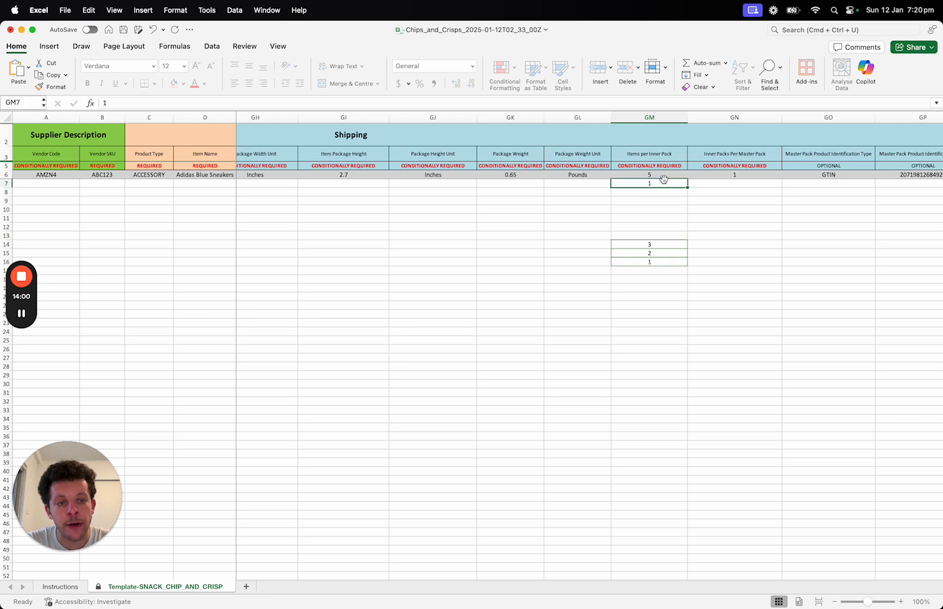
pyautogui.write('1')
pyautogui.press('Up')
pyautogui.press('Up')
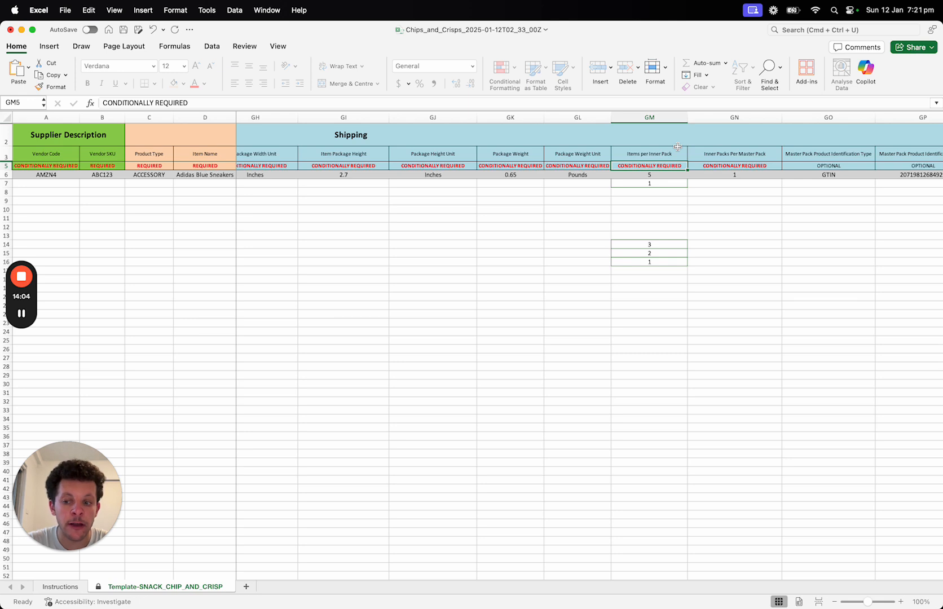
pyautogui.press('Down')
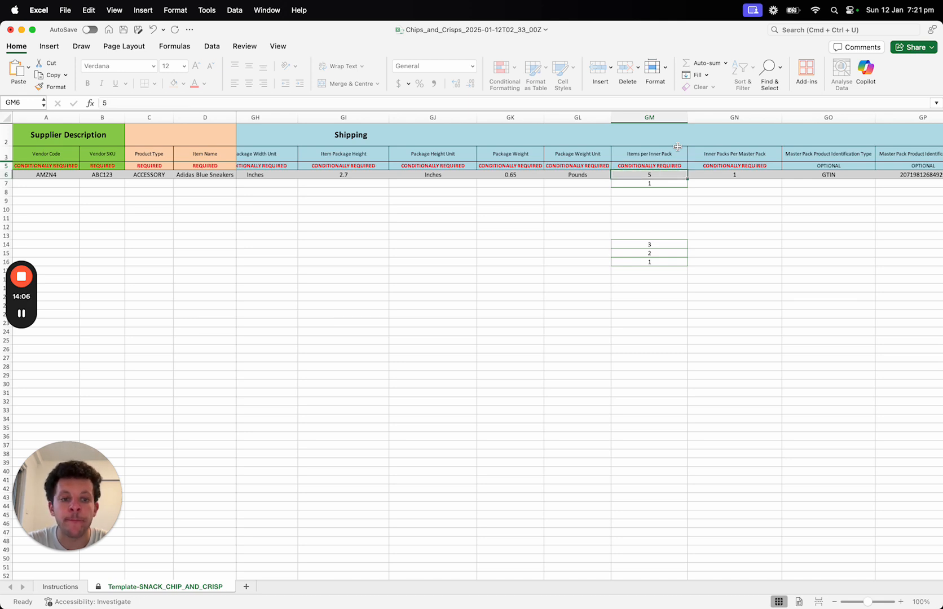
pyautogui.click(666, 209)
pyautogui.press('Down')
pyautogui.press('Right')
pyautogui.press('Left')
pyautogui.press('Right')
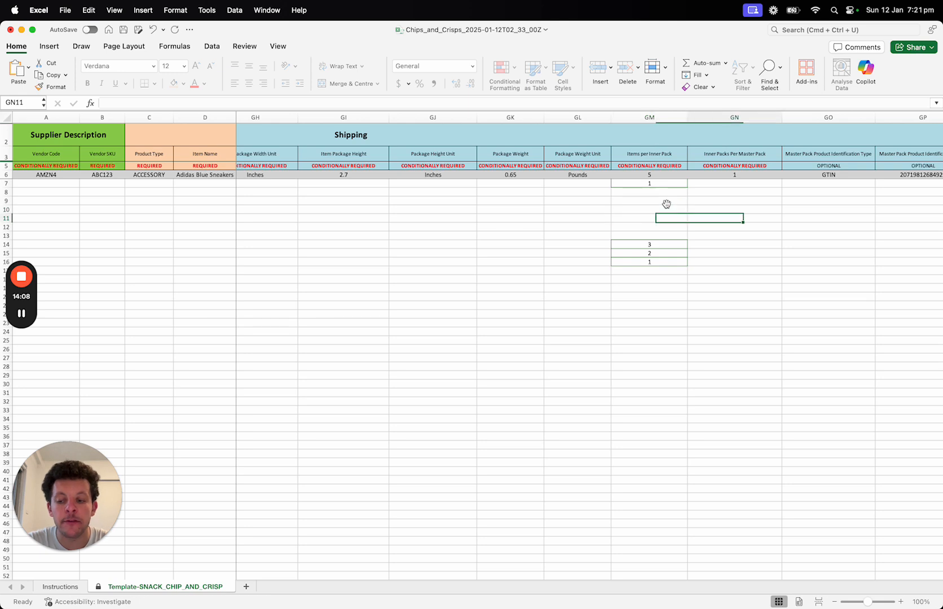
pyautogui.press('Left')
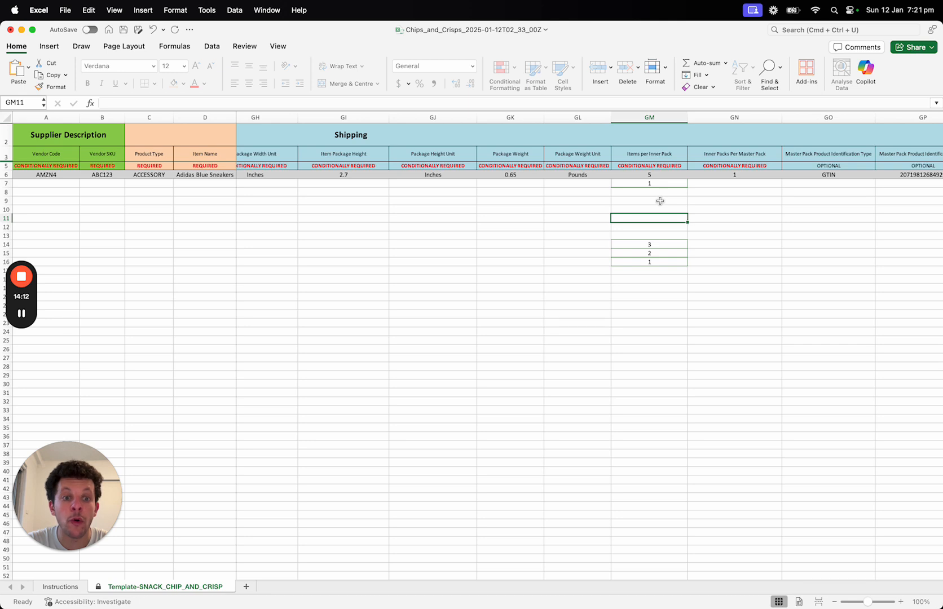
# Step: Clear the sample order quantities from cells GM14 to GM16
pyautogui.moveTo(656, 244); pyautogui.dragTo(657, 260)
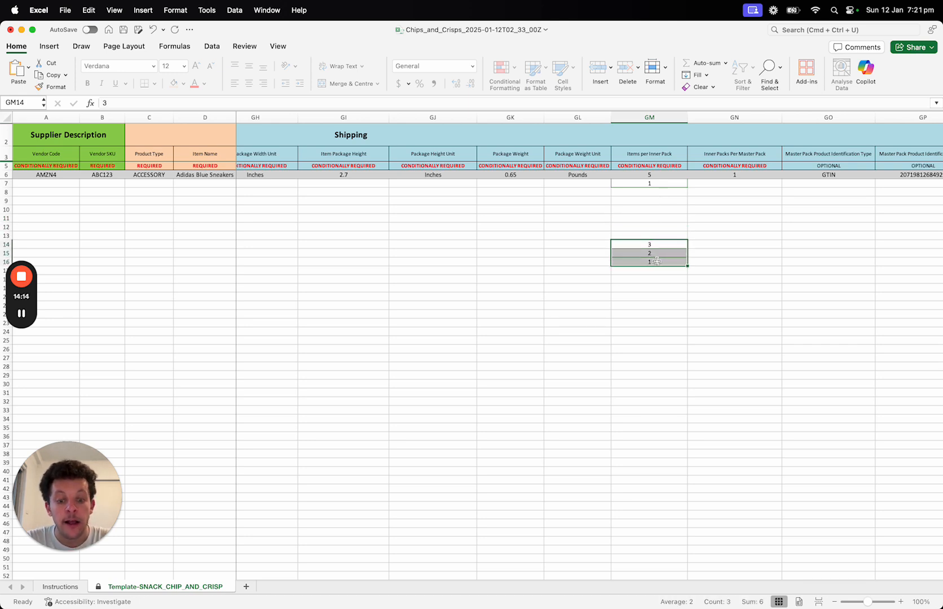
pyautogui.press('Delete')
pyautogui.click(668, 235)
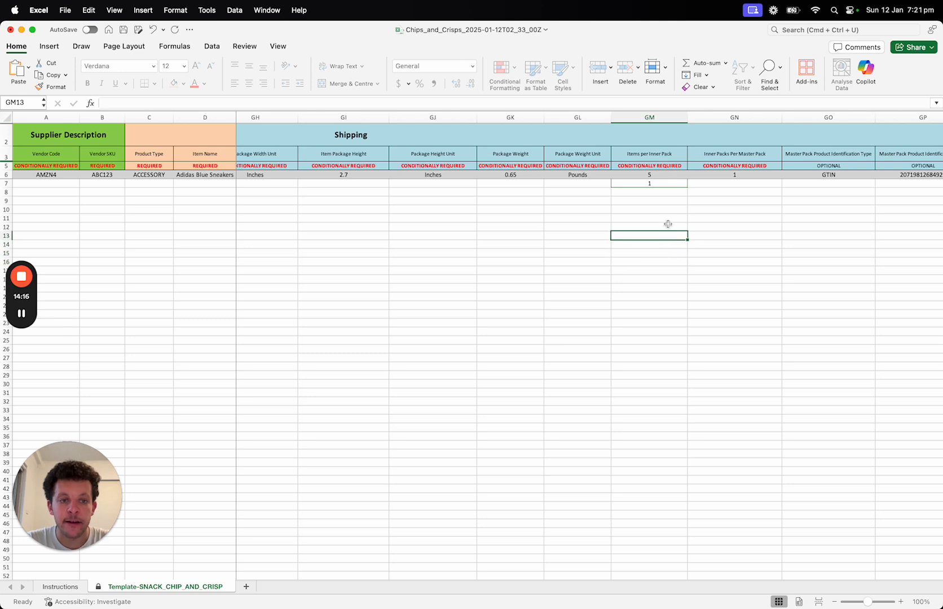
# Step: Enter 1 as the Inner Packs Per Master Pack value in cell GN7
pyautogui.click(666, 192)
pyautogui.press('Right')
pyautogui.press('Up')
pyautogui.press('Left')
pyautogui.press('Right')
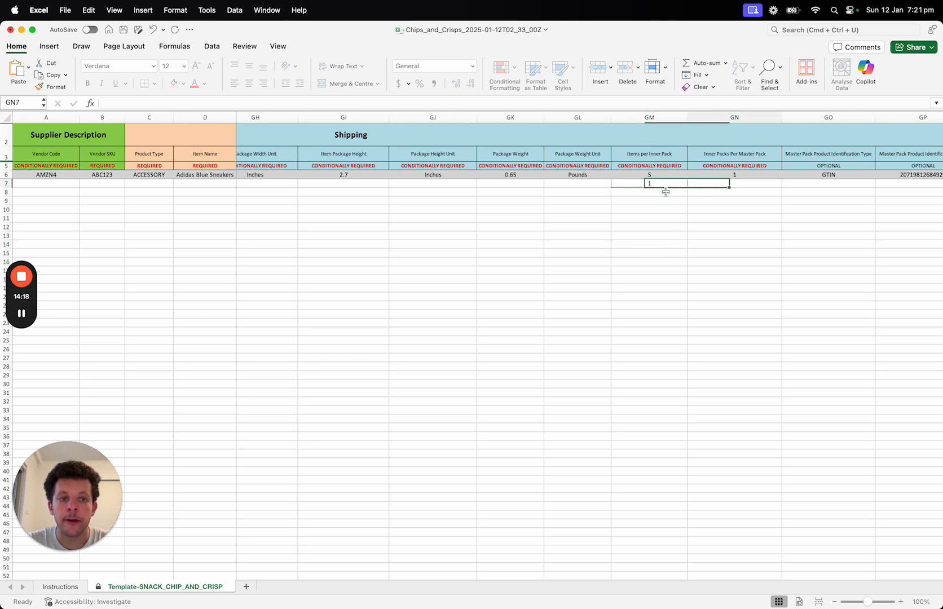
pyautogui.write('1')
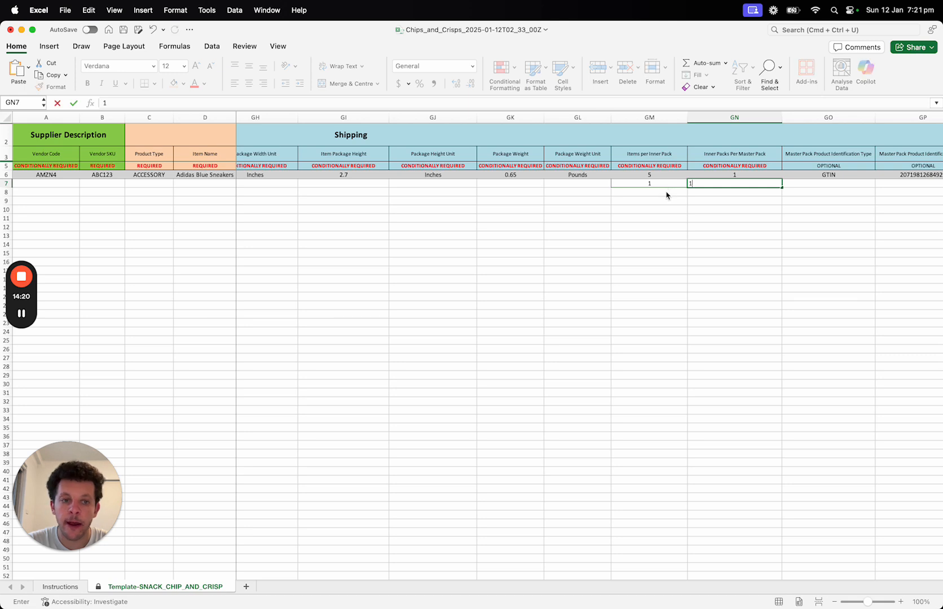
pyautogui.press('Return')
# Step: Read the guidance note on the Inner Packs Per Master Pack header and look over the remaining shipping columns
pyautogui.hscroll(1, 762, 231)
pyautogui.press('Right')
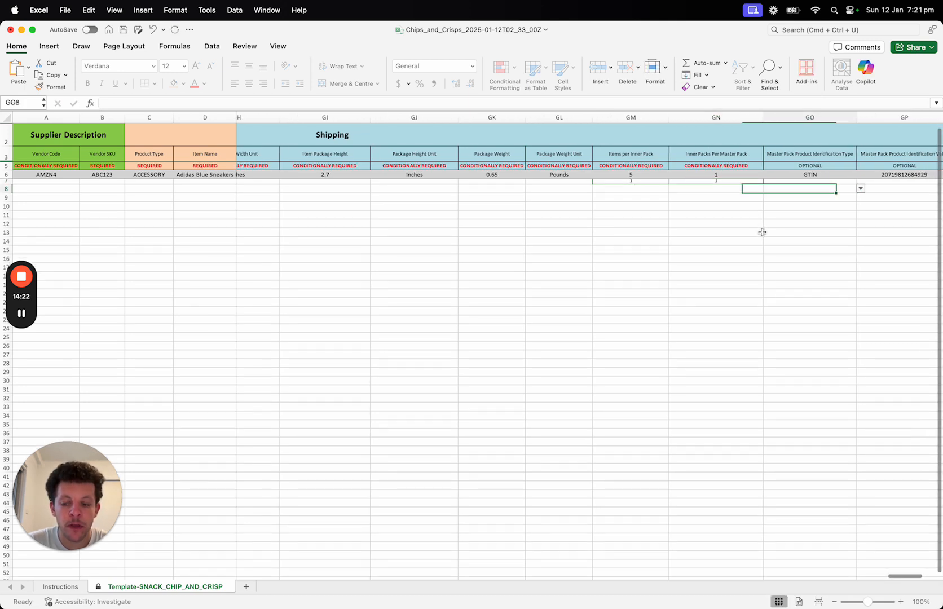
pyautogui.click(734, 148)
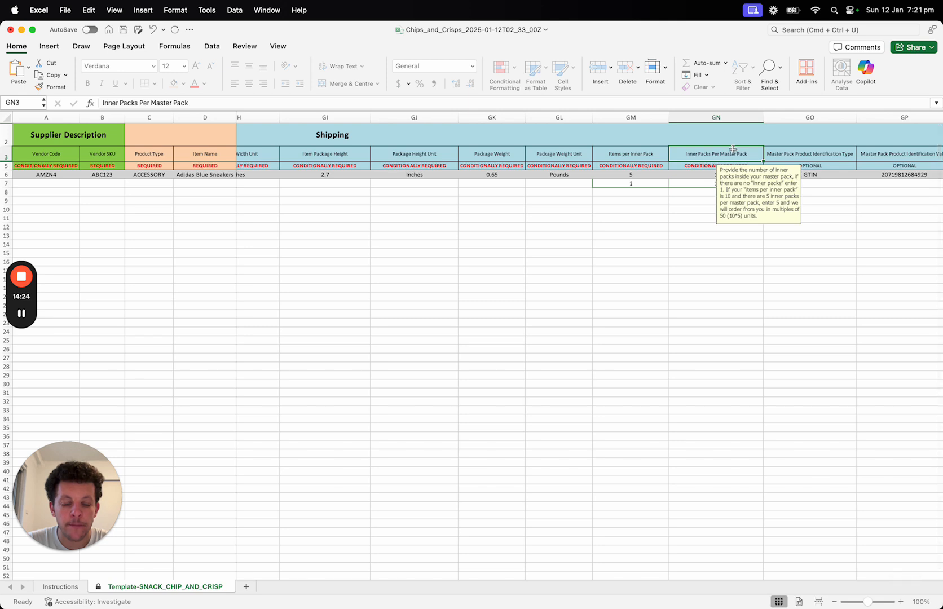
pyautogui.press('Escape')
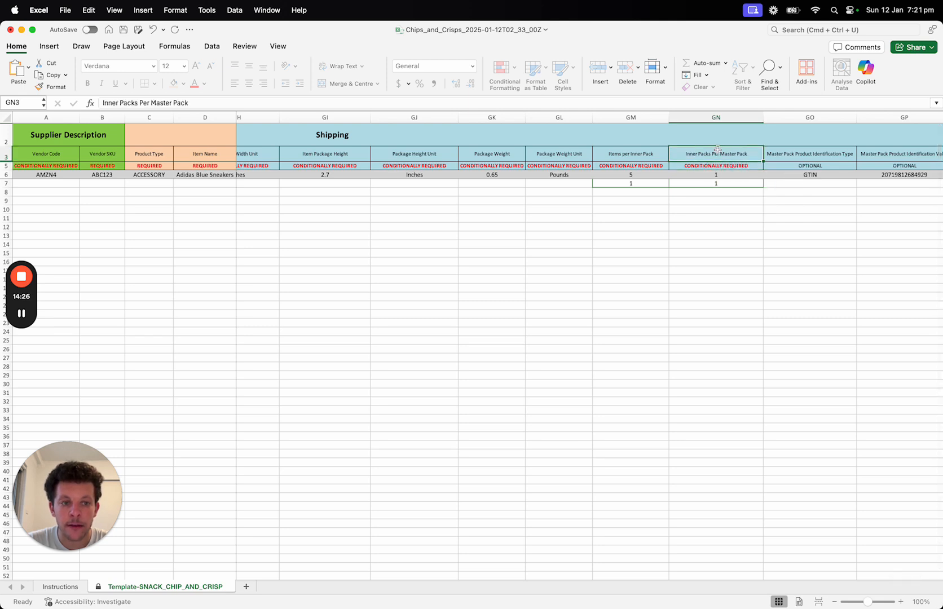
pyautogui.hscroll(3, 773, 216)
pyautogui.hscroll(2, 774, 217)
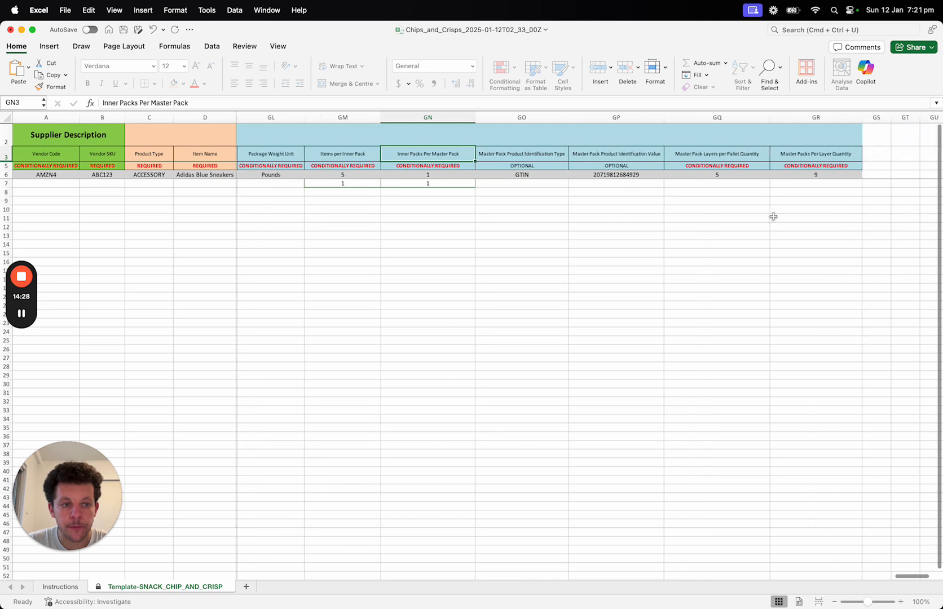
pyautogui.hscroll(-2, 774, 217)
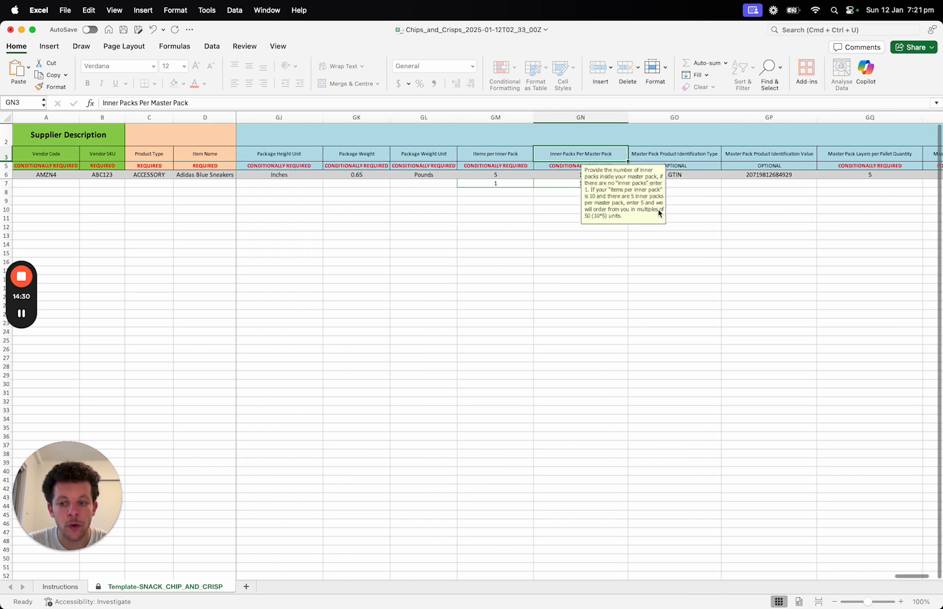
# Step: Clear the Inner Packs Per Master Pack and Items per Inner Pack values from row 7
pyautogui.press('Down')
pyautogui.press('Down')
pyautogui.press('Down')
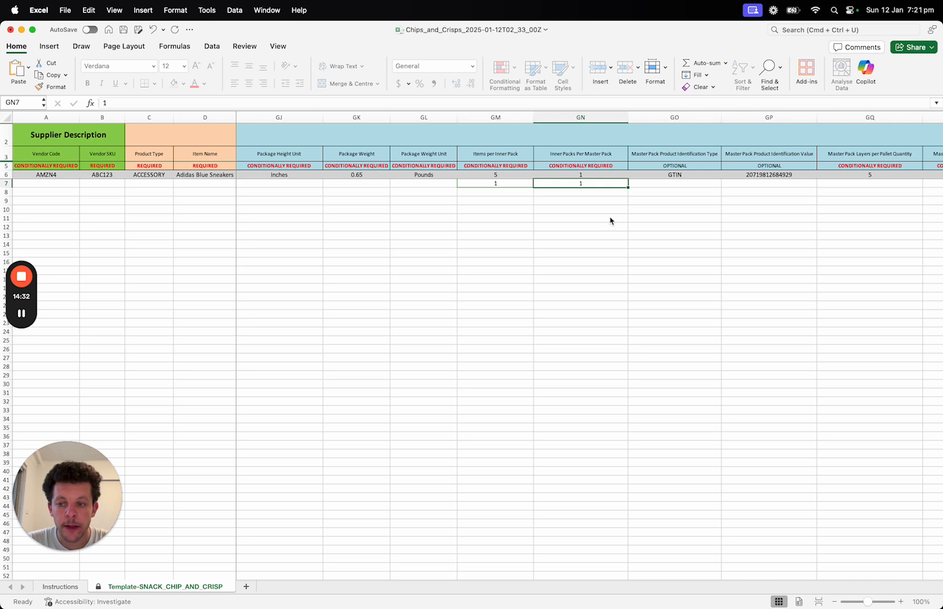
pyautogui.press('Right')
pyautogui.press('Left')
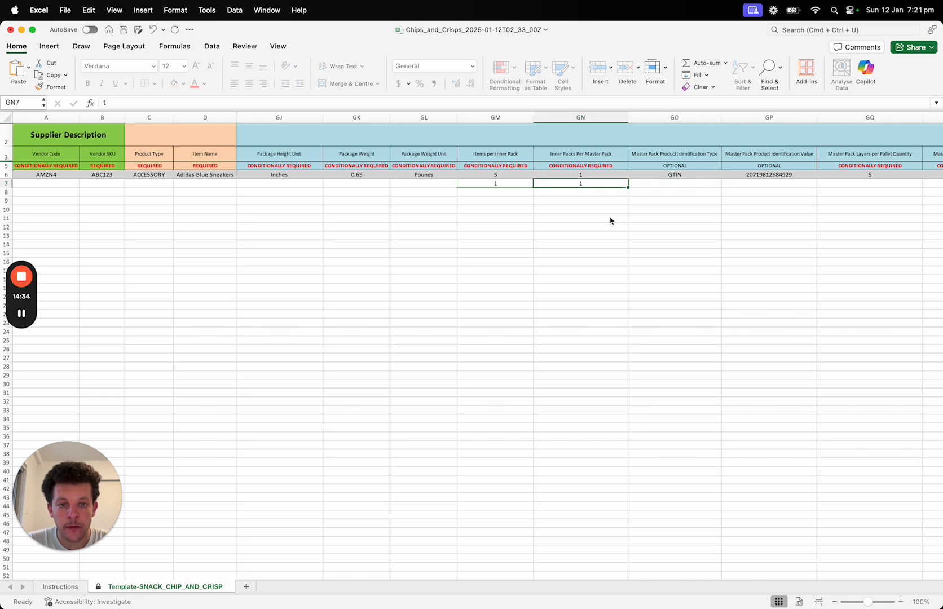
pyautogui.press('Delete')
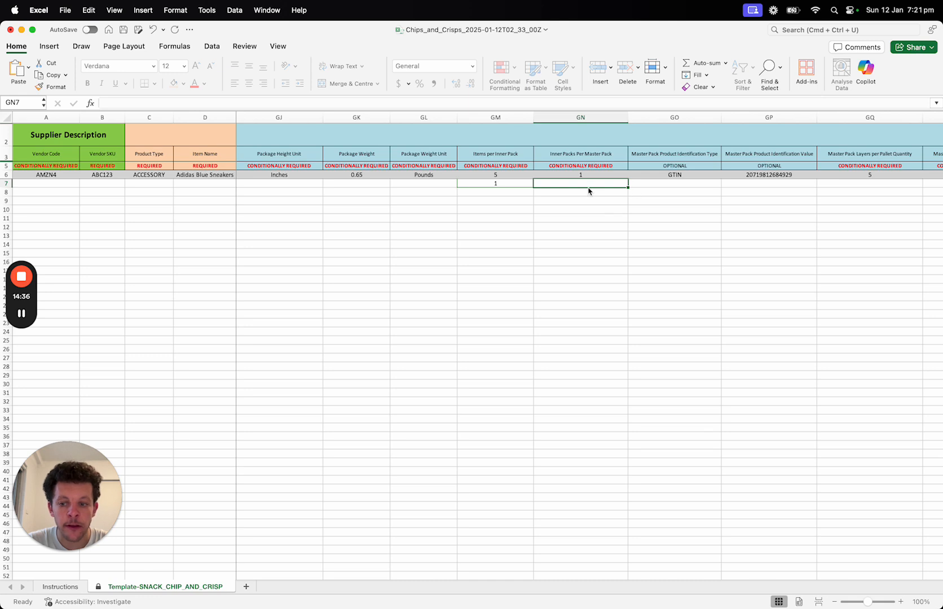
pyautogui.press('Left')
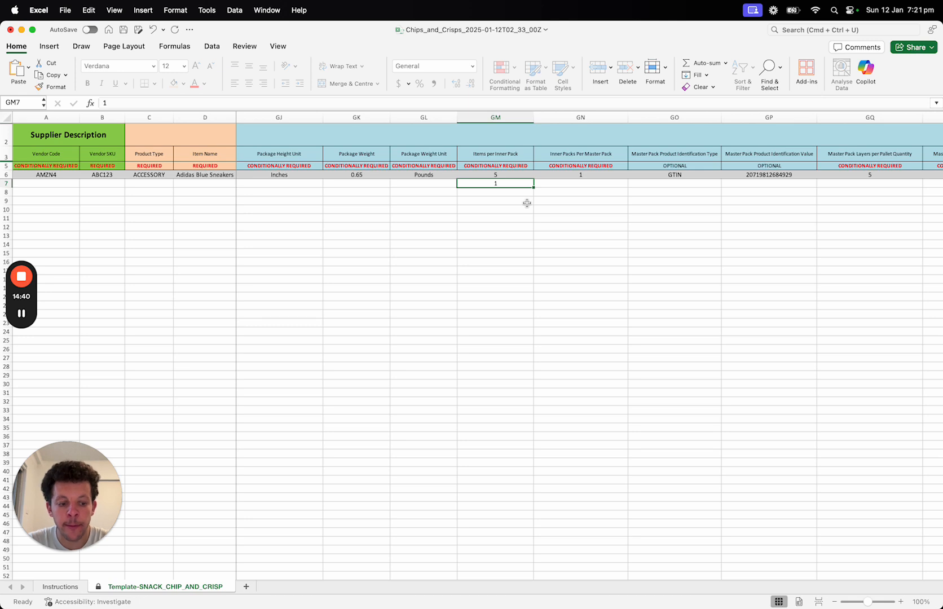
pyautogui.press('Delete')
pyautogui.click(439, 221)
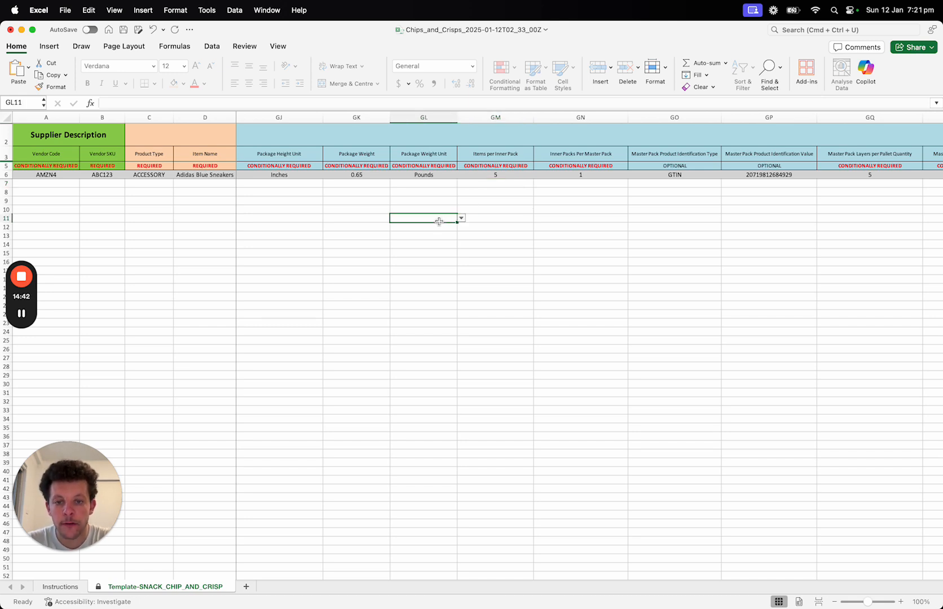
pyautogui.write('da')
pyautogui.press('Return')
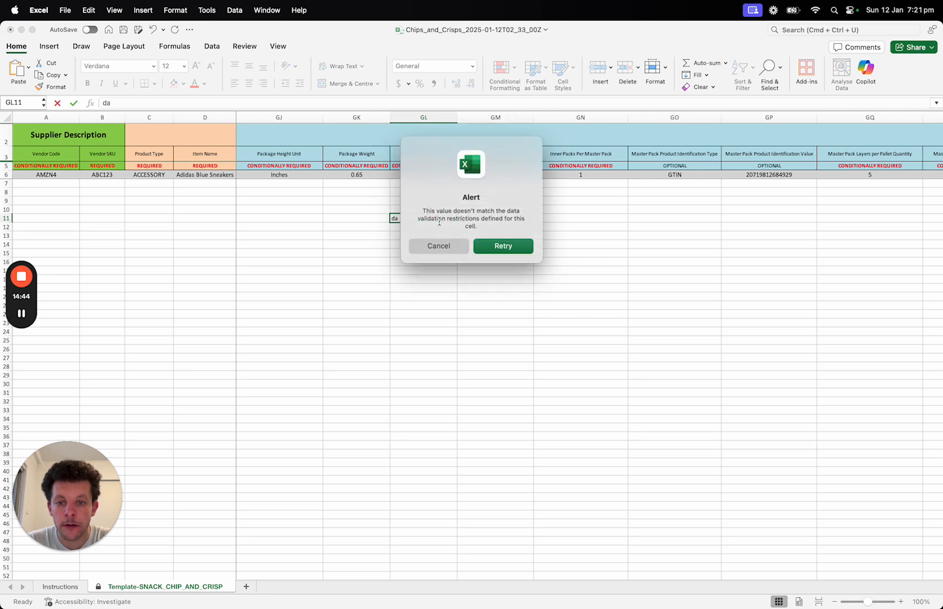
pyautogui.press('Escape')
# Step: Enter 1 as the Items per Inner Pack value in cell GM8
pyautogui.click(492, 194)
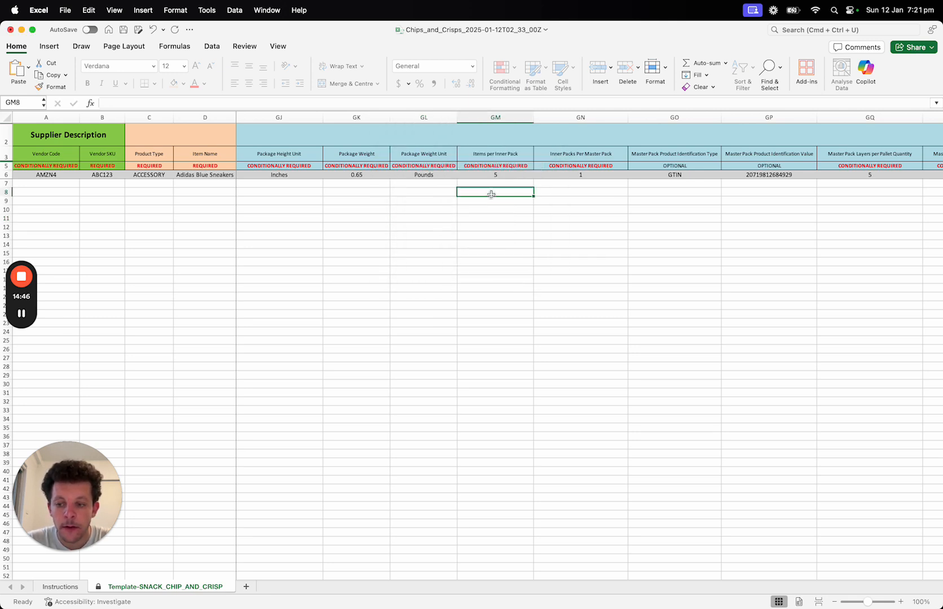
pyautogui.press('Right')
pyautogui.press('Left')
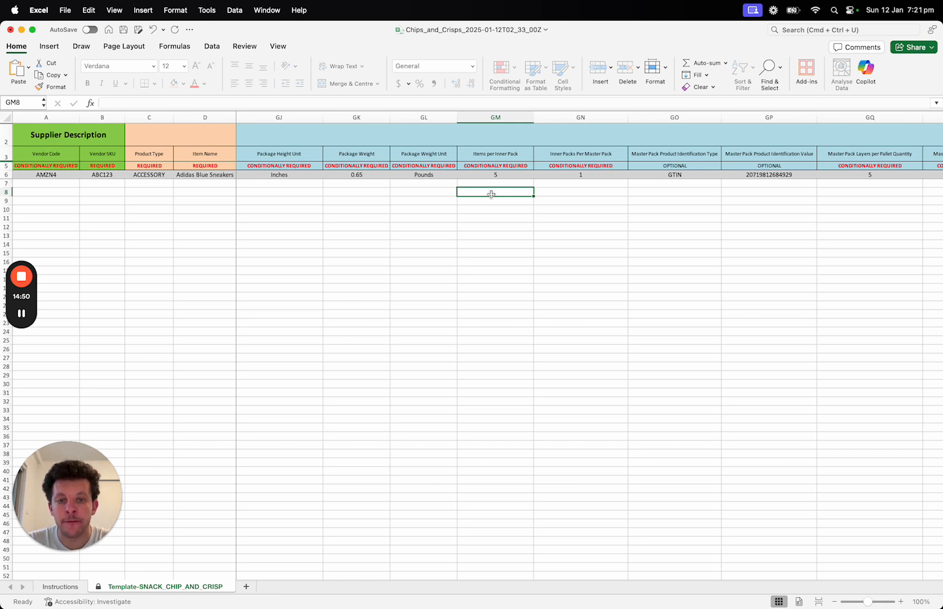
pyautogui.press('Up')
pyautogui.click(491, 194)
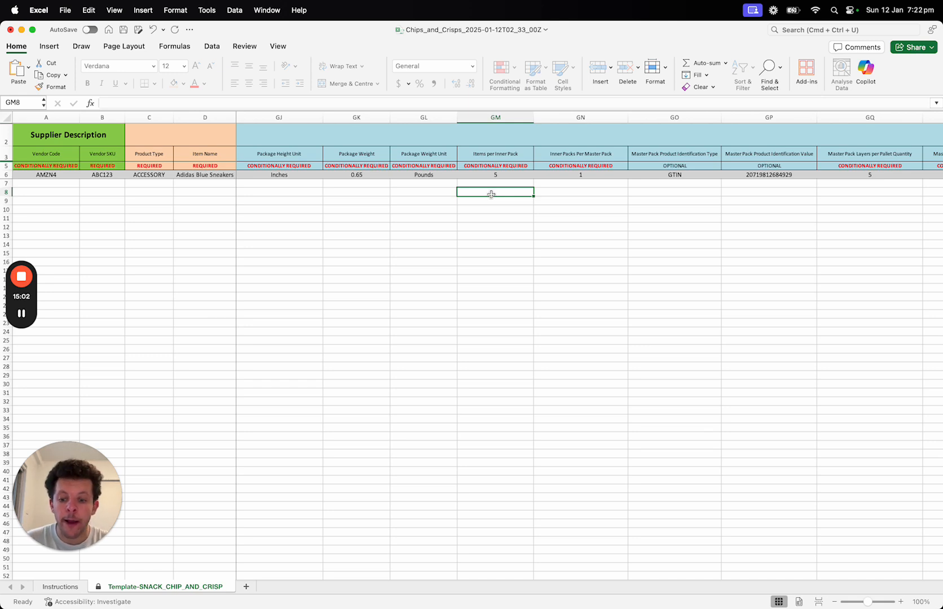
pyautogui.write('1')
pyautogui.press('Return')
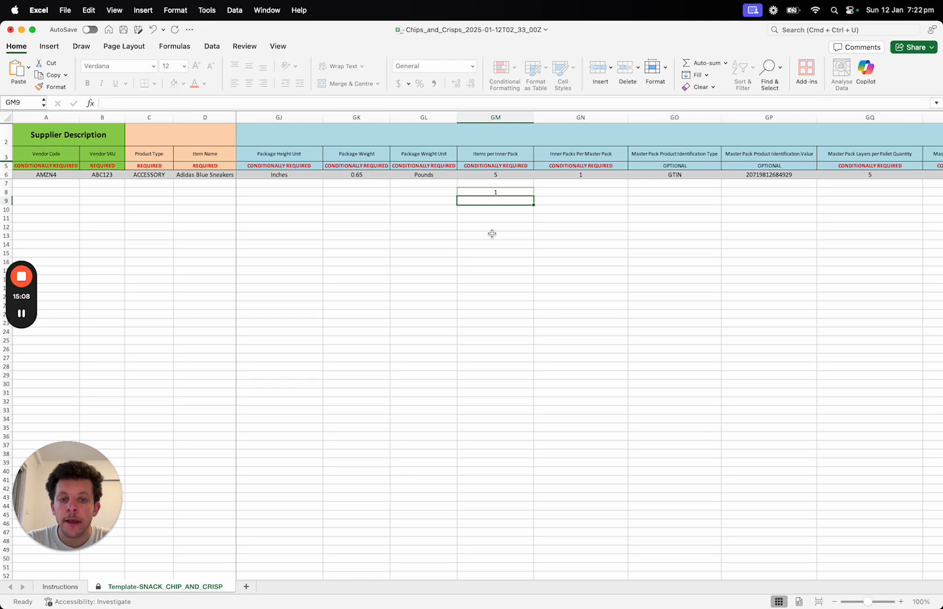
# Step: Enter 12 as a comparison value in cell GM10, and clear the sample values from GM10 and GM8
pyautogui.press('Down')
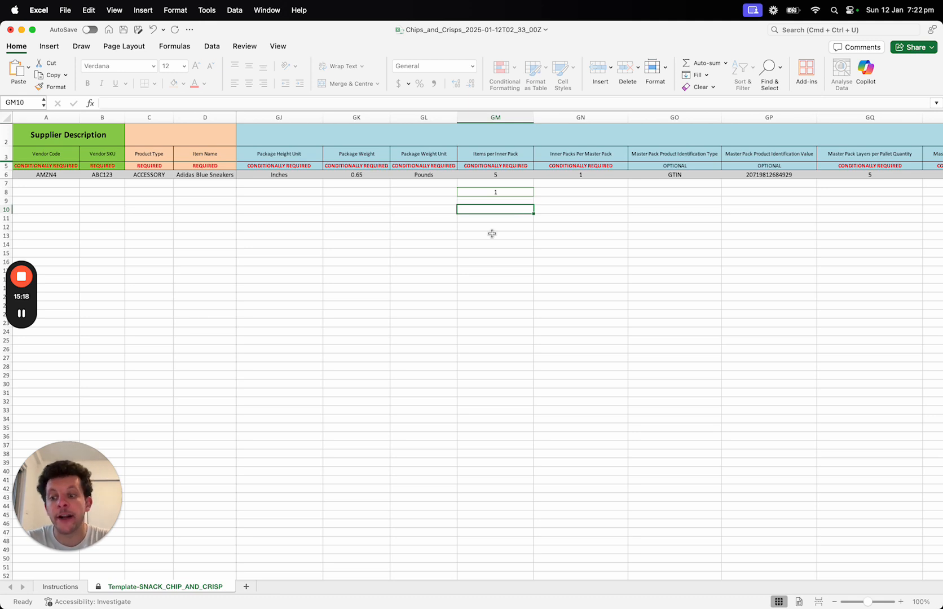
pyautogui.write('12')
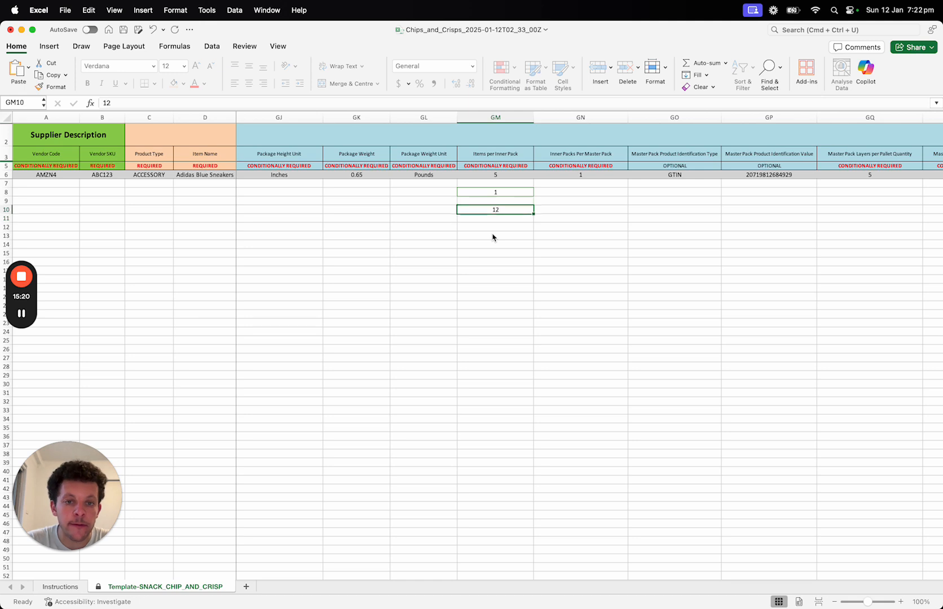
pyautogui.press('BackSpace')
pyautogui.press('Up')
pyautogui.press('Up')
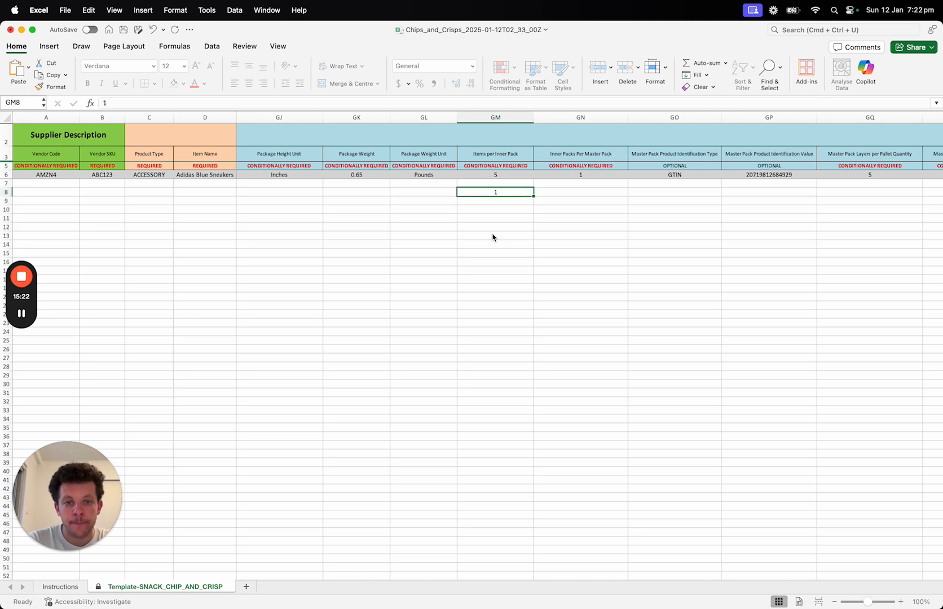
pyautogui.press('BackSpace')
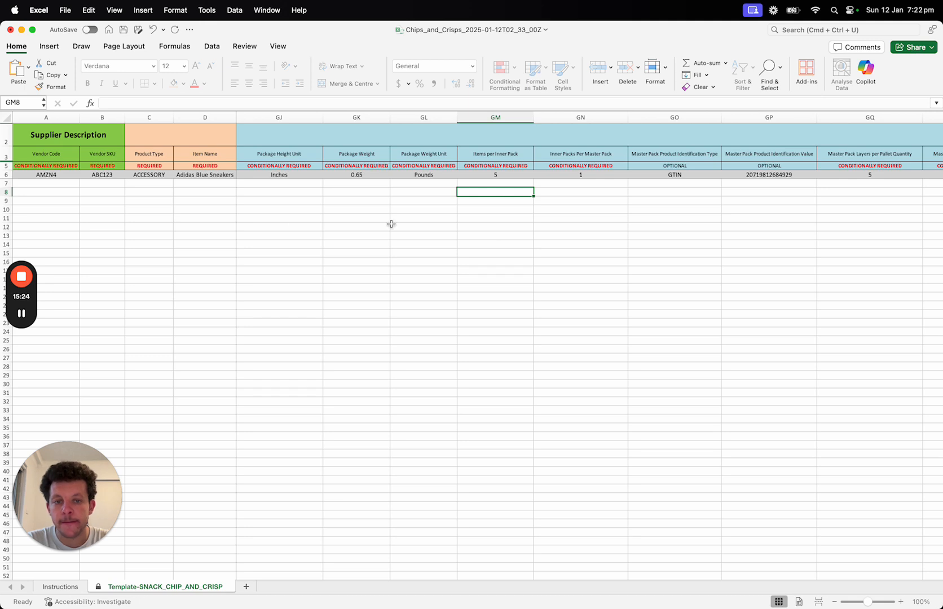
pyautogui.press('Right')
pyautogui.press('Left')
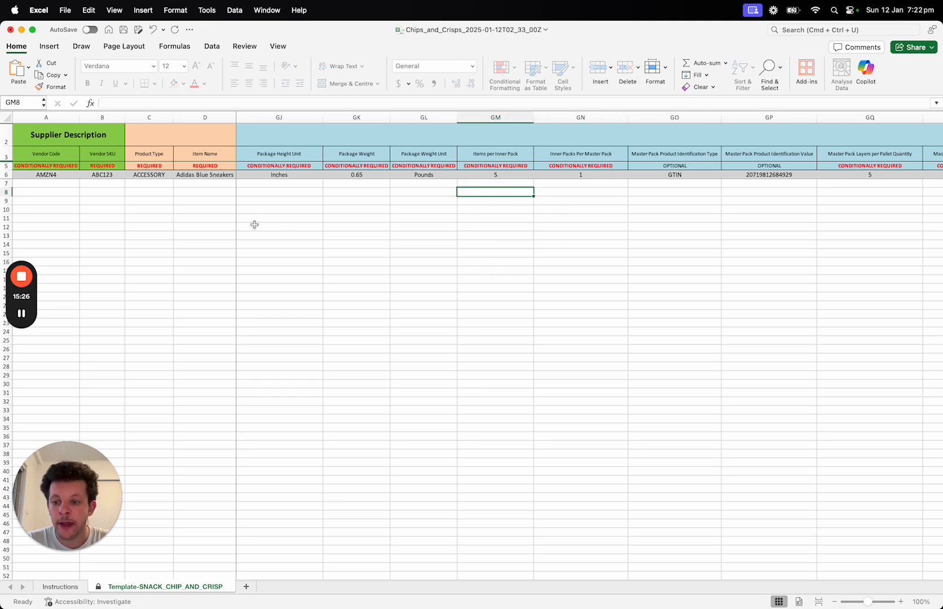
pyautogui.press('Down')
pyautogui.click(22, 314)
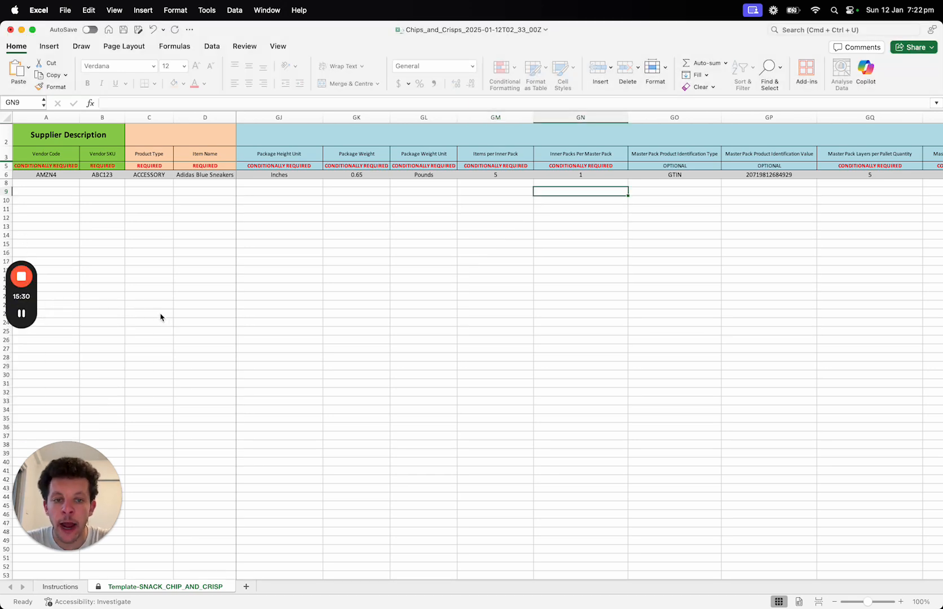
# Step: Switch to the Vendor Central page in Chrome and close the Download product spreadsheet pane
pyautogui.hotkey('ctrl', 'Up')
pyautogui.click(261, 266)
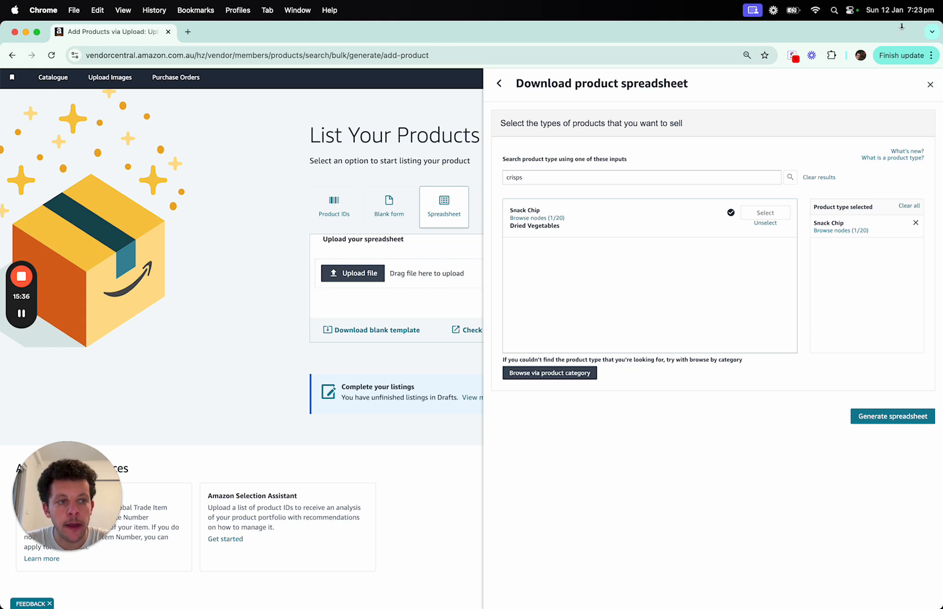
pyautogui.click(931, 85)
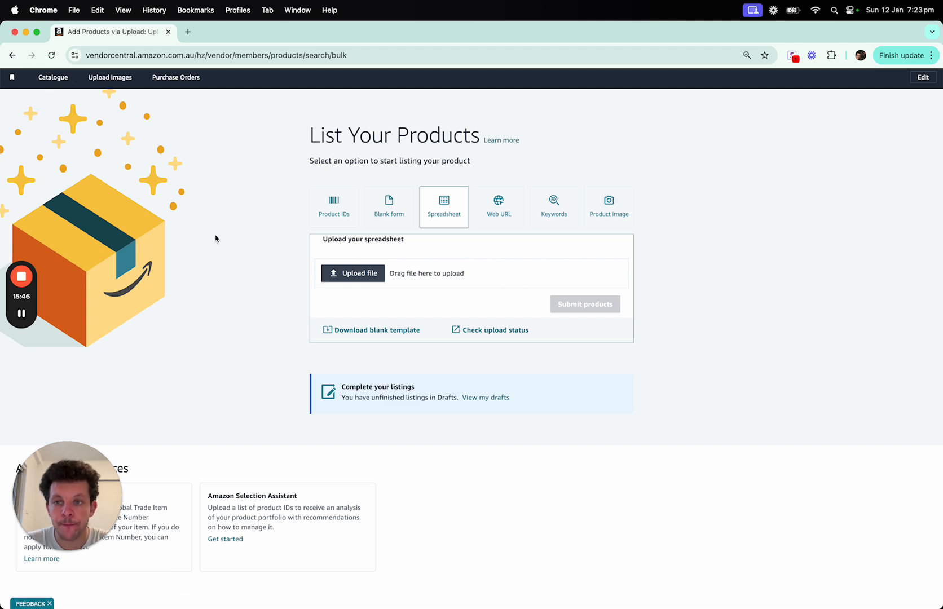
pyautogui.scroll(-1, 215, 239)
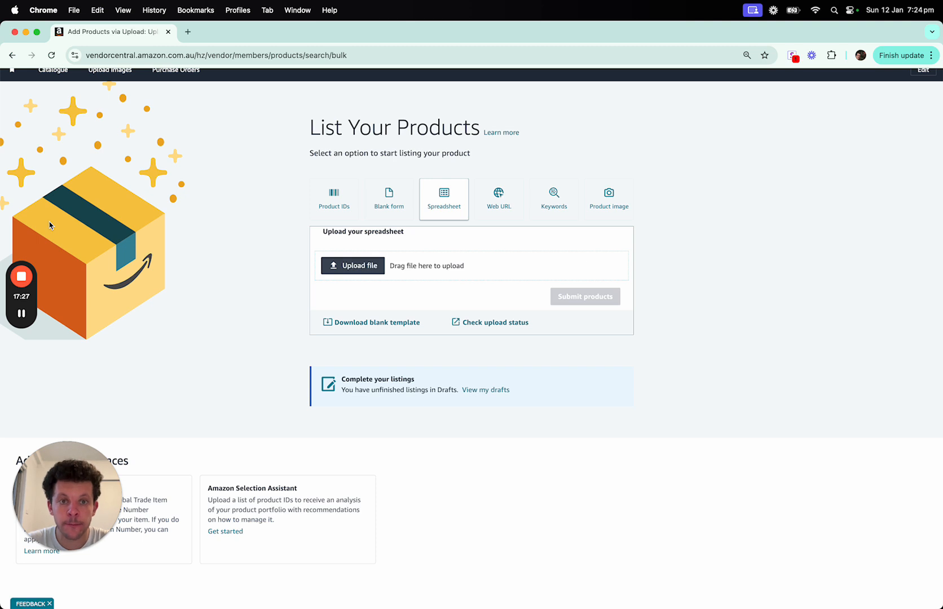
pyautogui.click(24, 327)
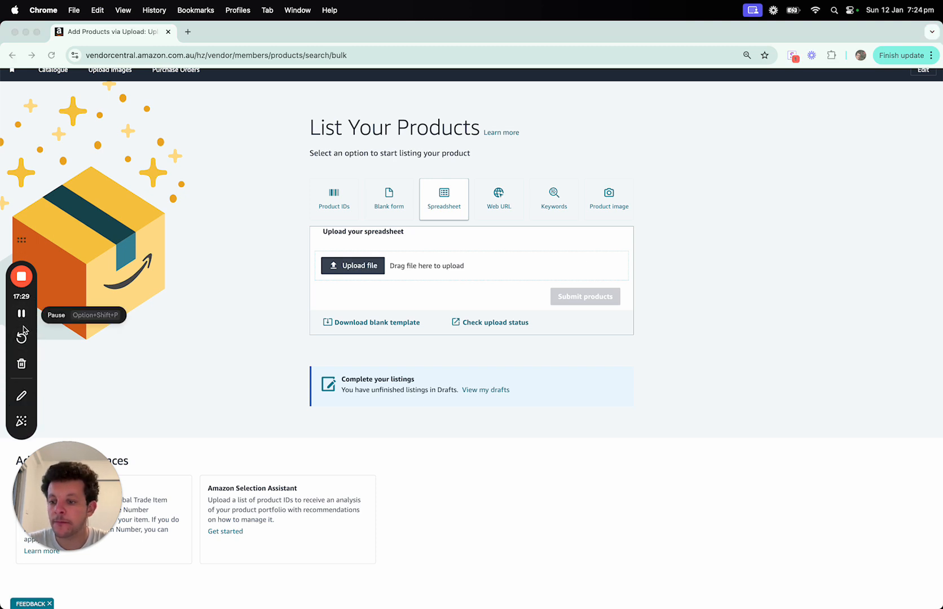